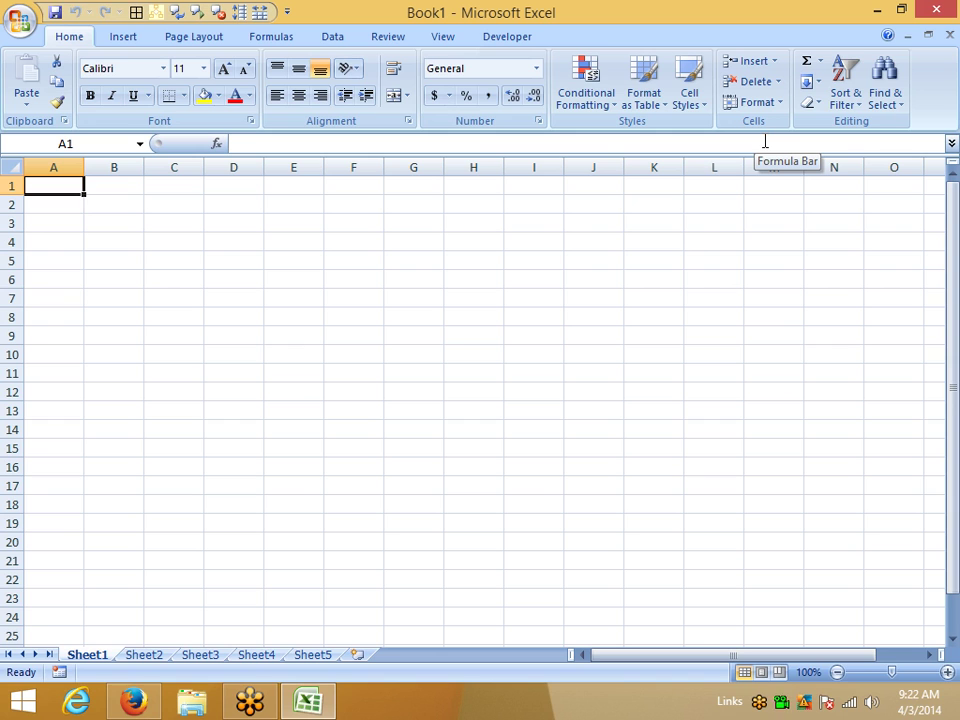
Search the Start screen for Excel, launch Excel 2013 and create a blank workbook
key(super)
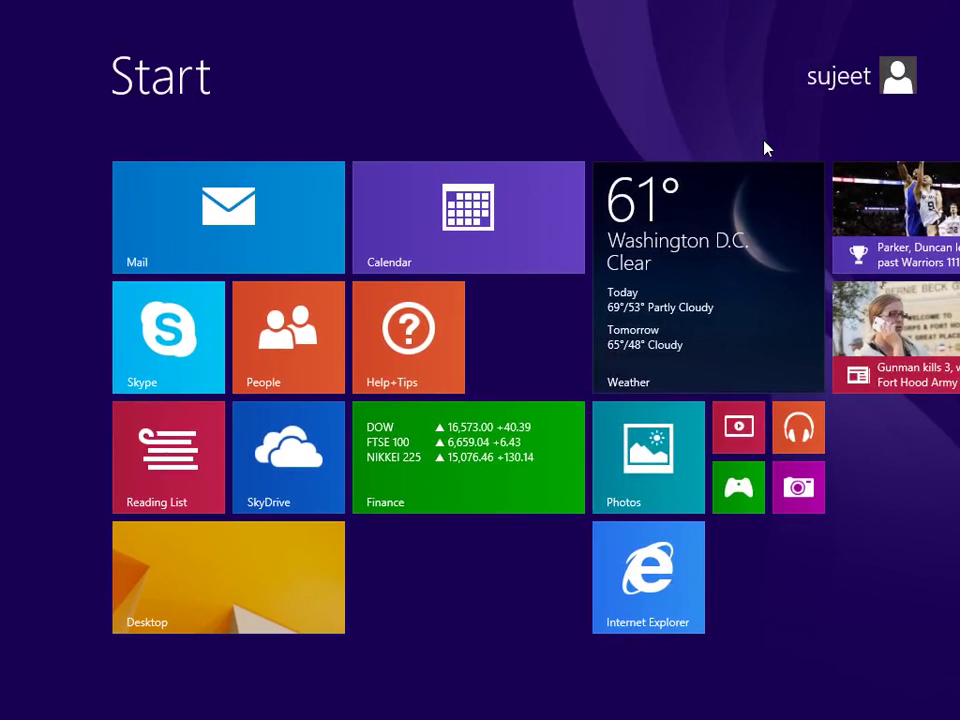
text(excel 2013)
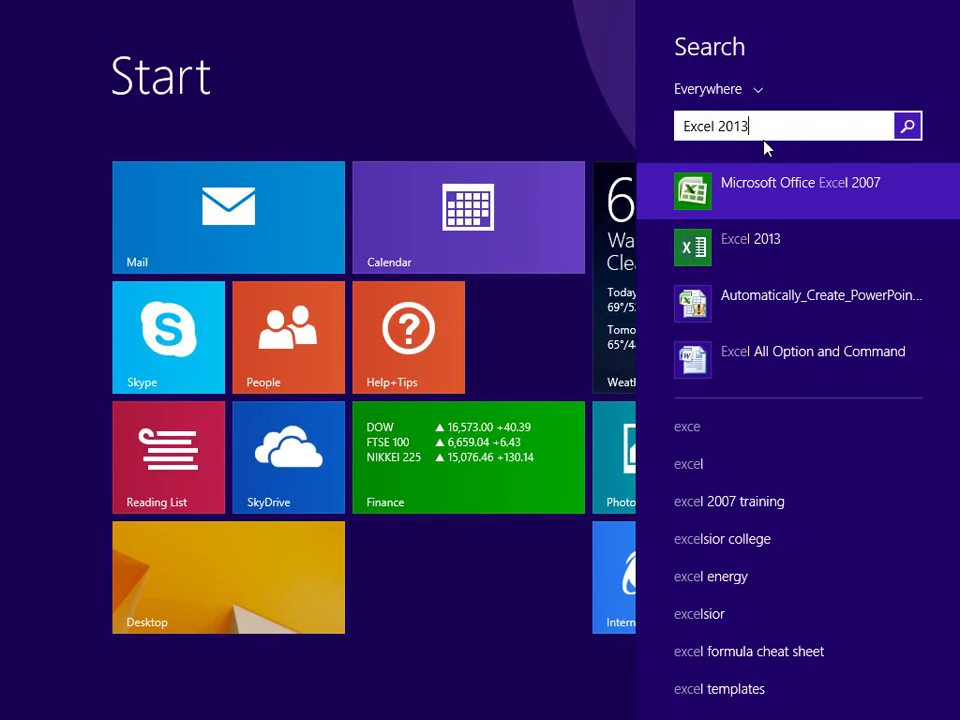
key(Return)
key(super)
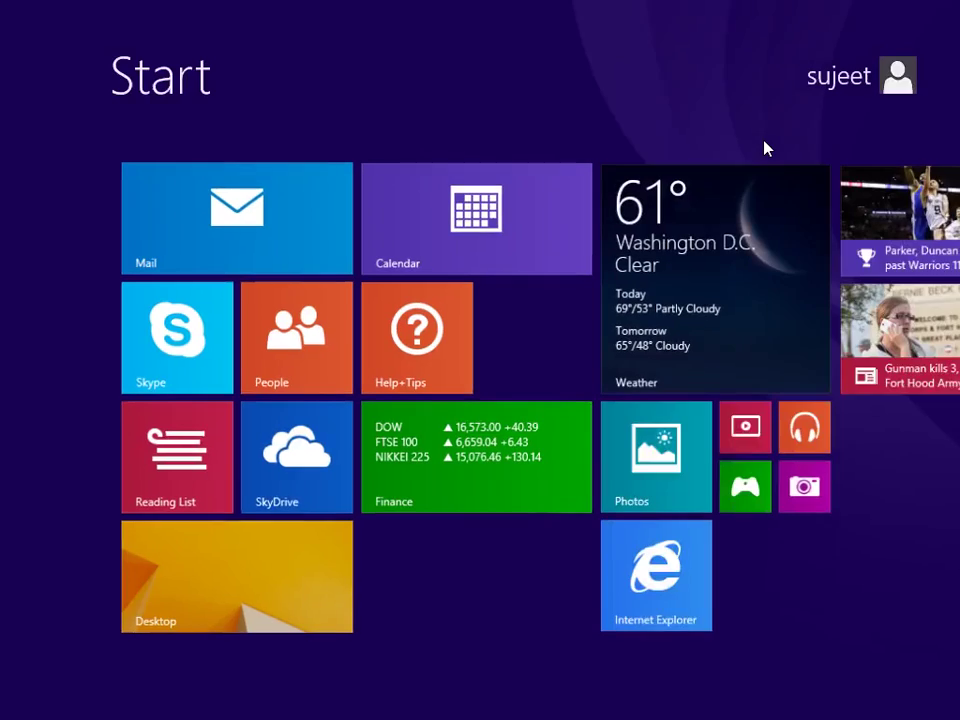
text(excel 2007)
key(Down)
key(Return)
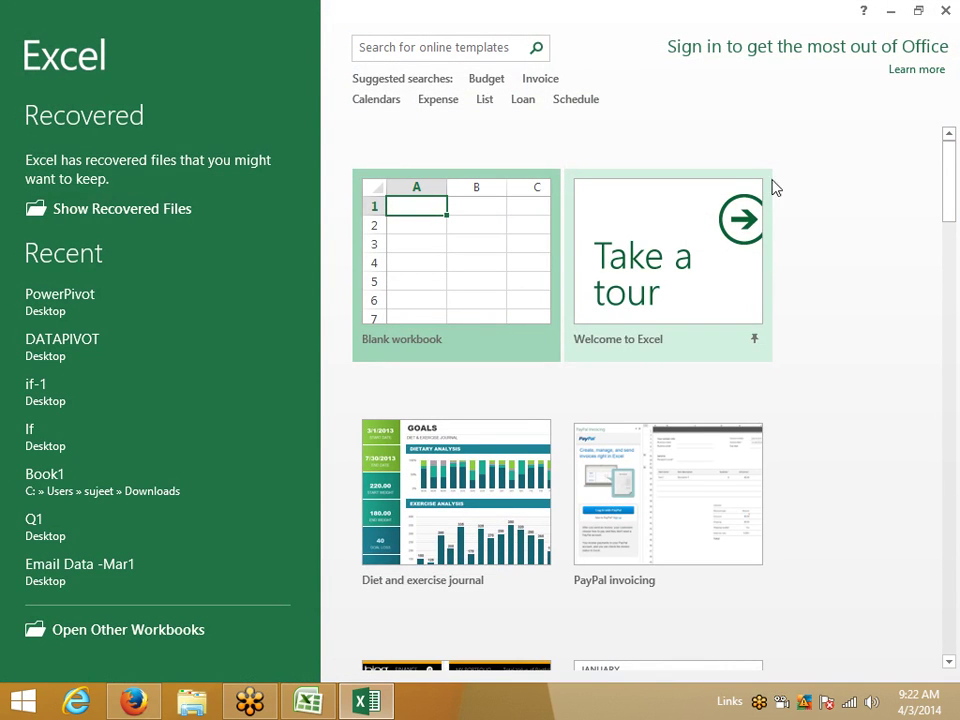
click(499, 246)
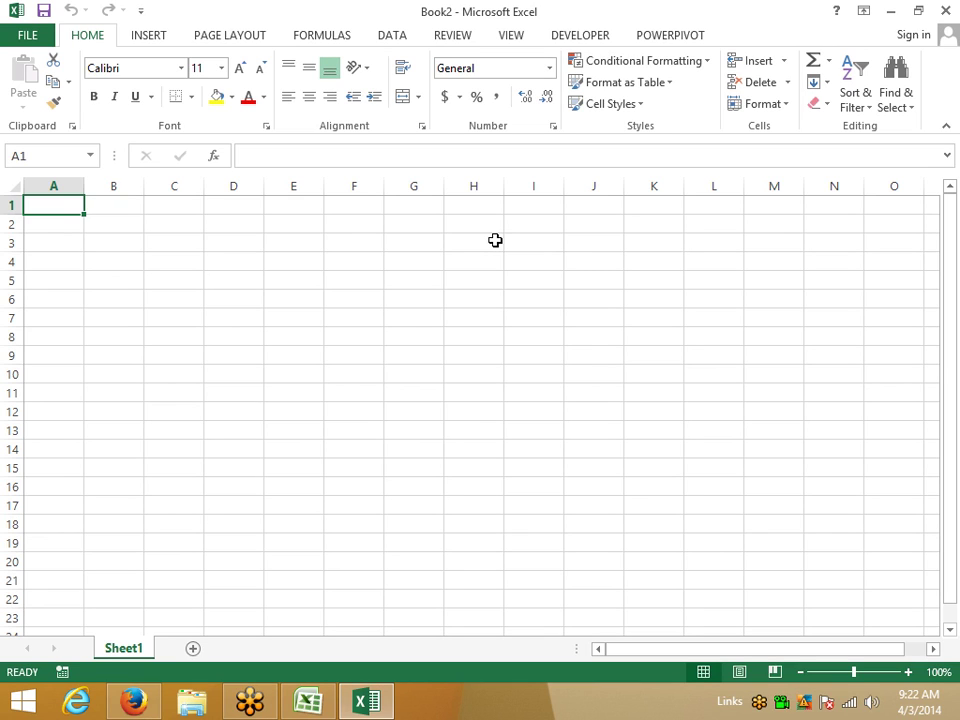
Switch to the Excel 2007 workbook, select column A, row 1 and cell E5 in turn, and minimize the window
key(alt+Tab)
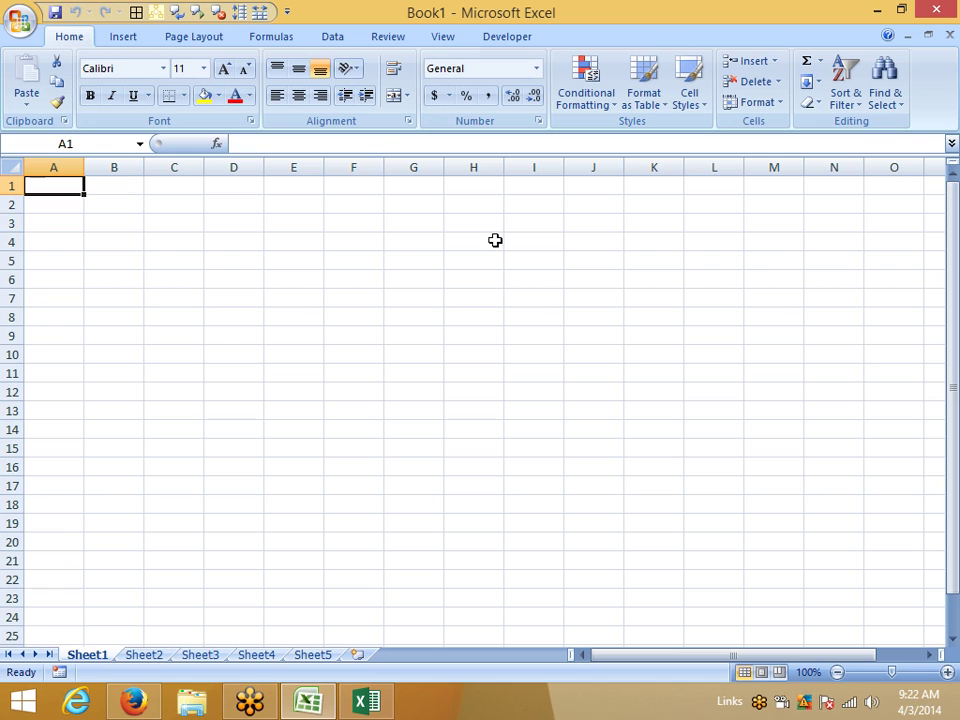
click(50, 166)
click(8, 186)
click(293, 260)
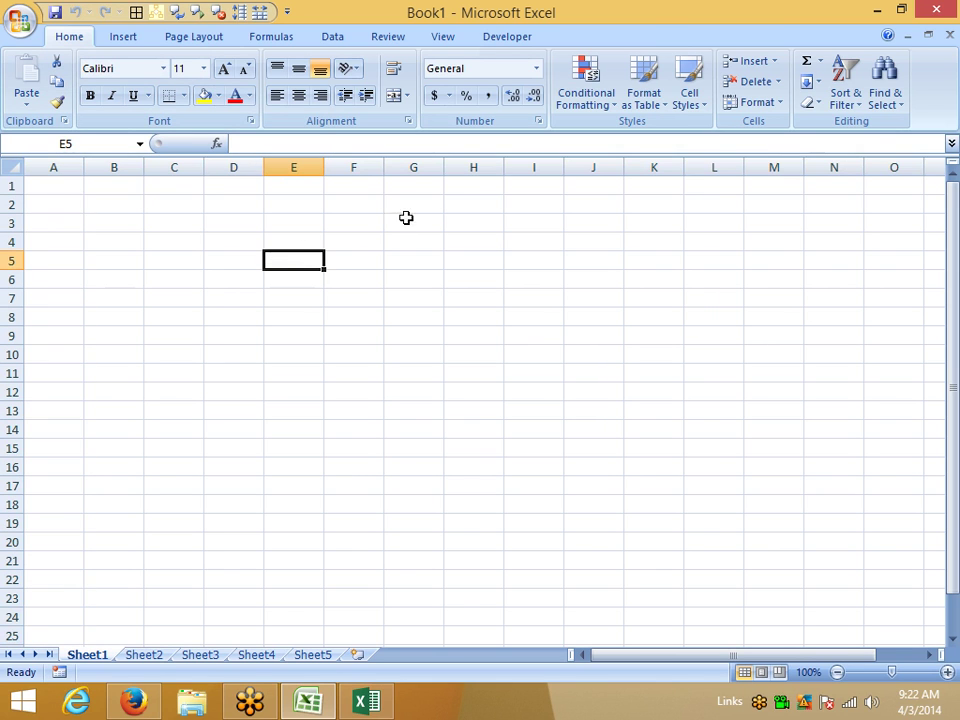
click(872, 12)
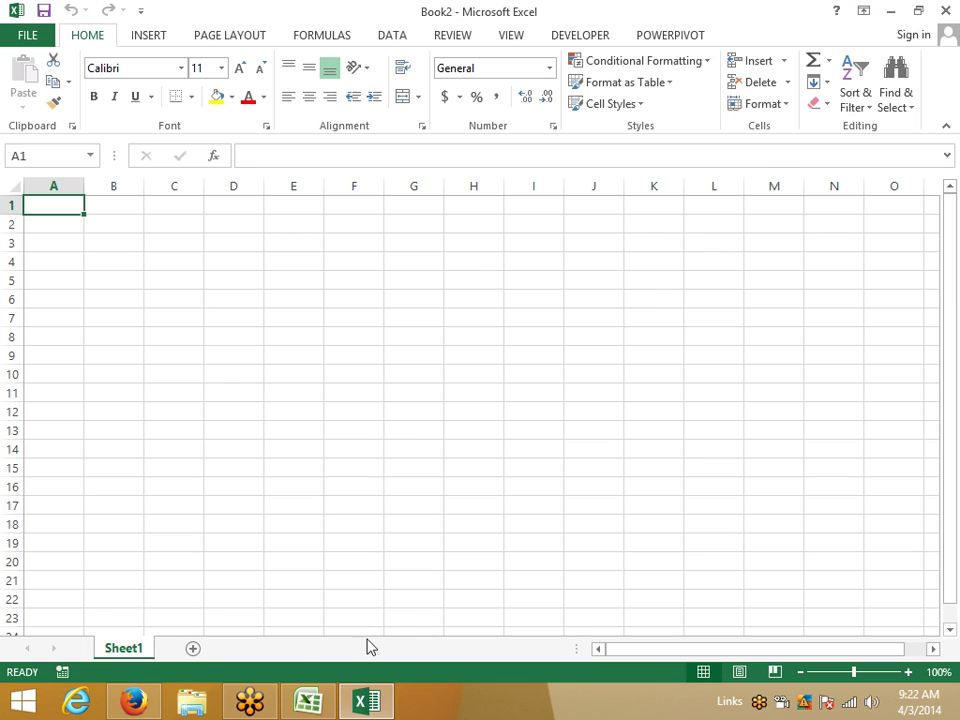
Return to Excel 2007, close the Book1 workbook and create a new blank workbook
click(316, 704)
click(316, 704)
click(316, 704)
click(950, 35)
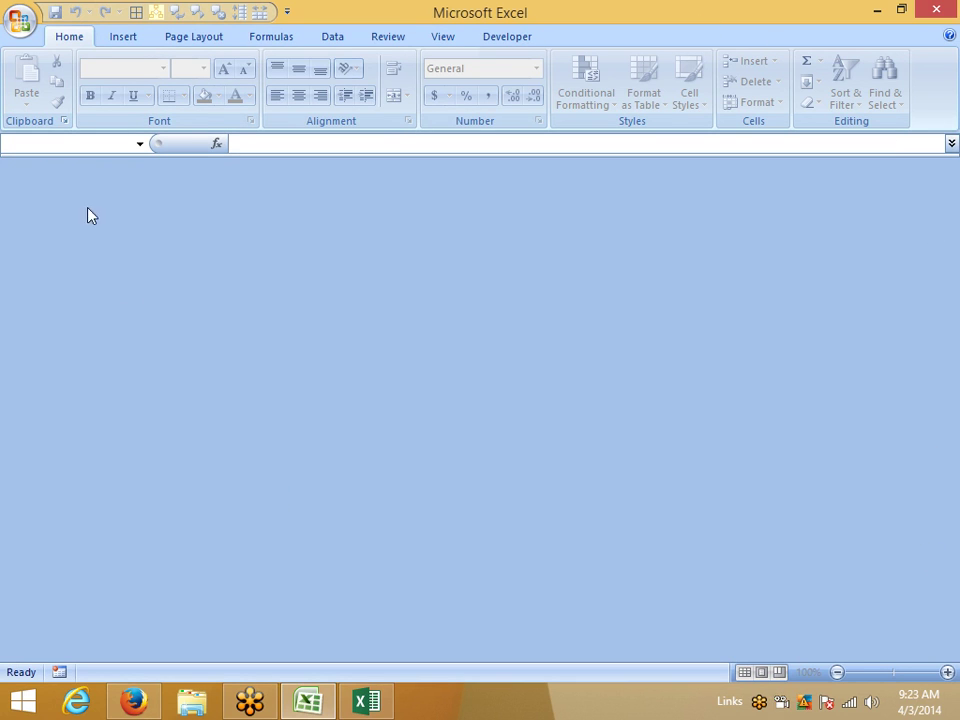
click(18, 28)
click(60, 64)
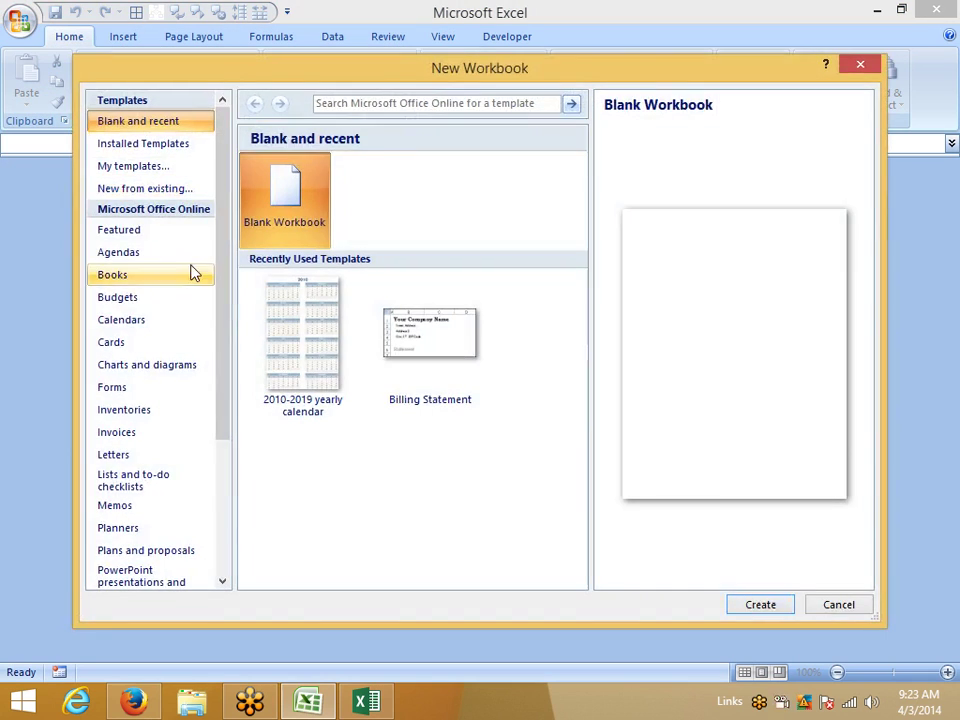
click(766, 607)
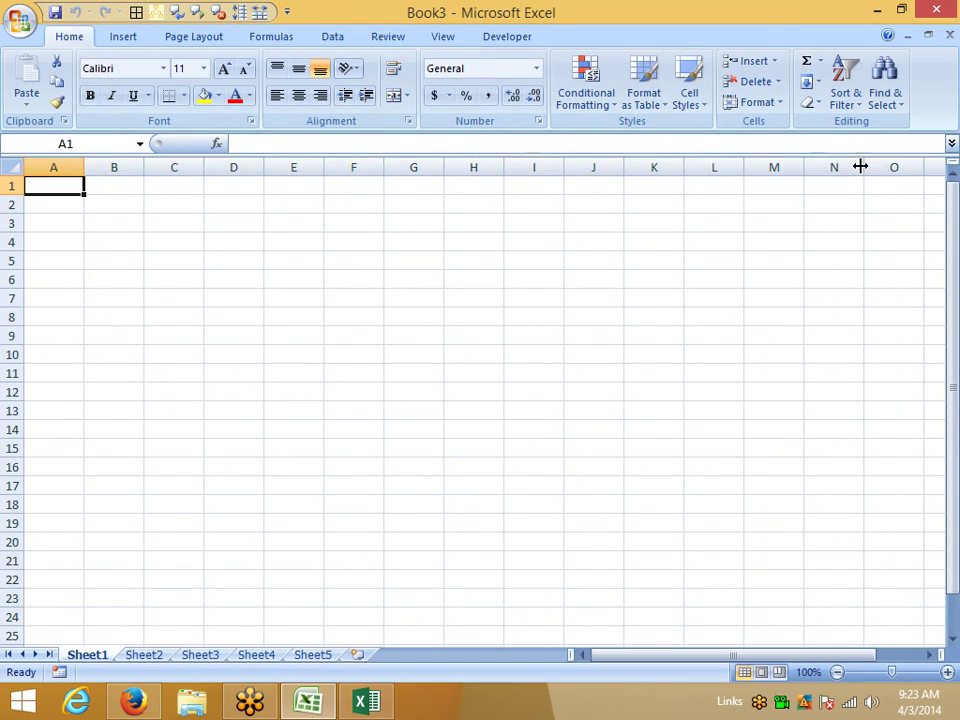
Restore the Book3 window down inside Excel, maximize it again, and select cells C6 and B11
click(929, 35)
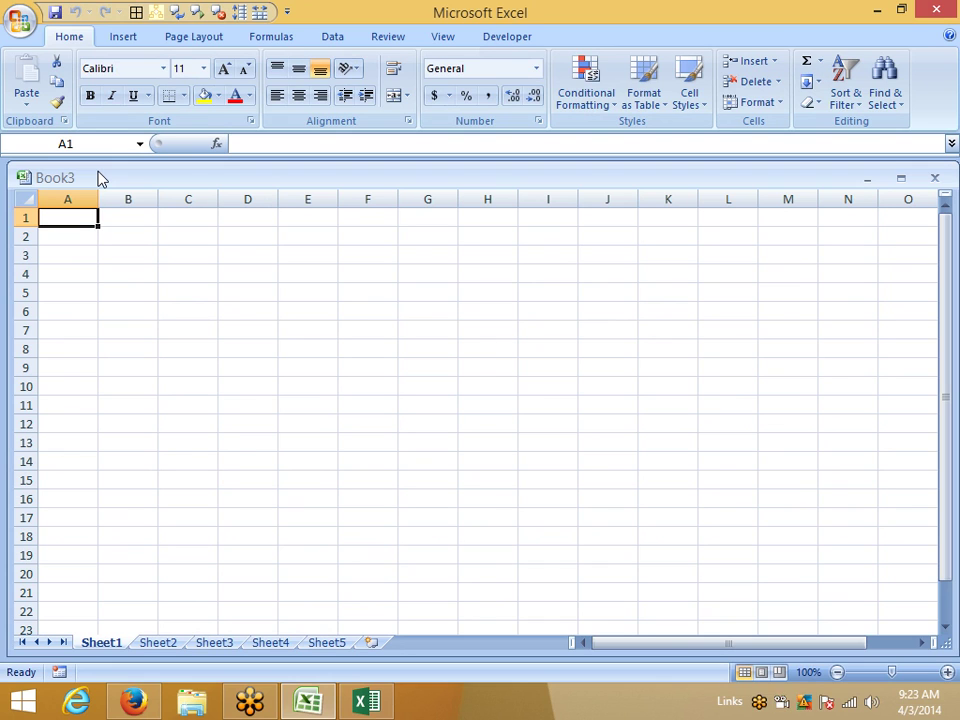
double_click(104, 178)
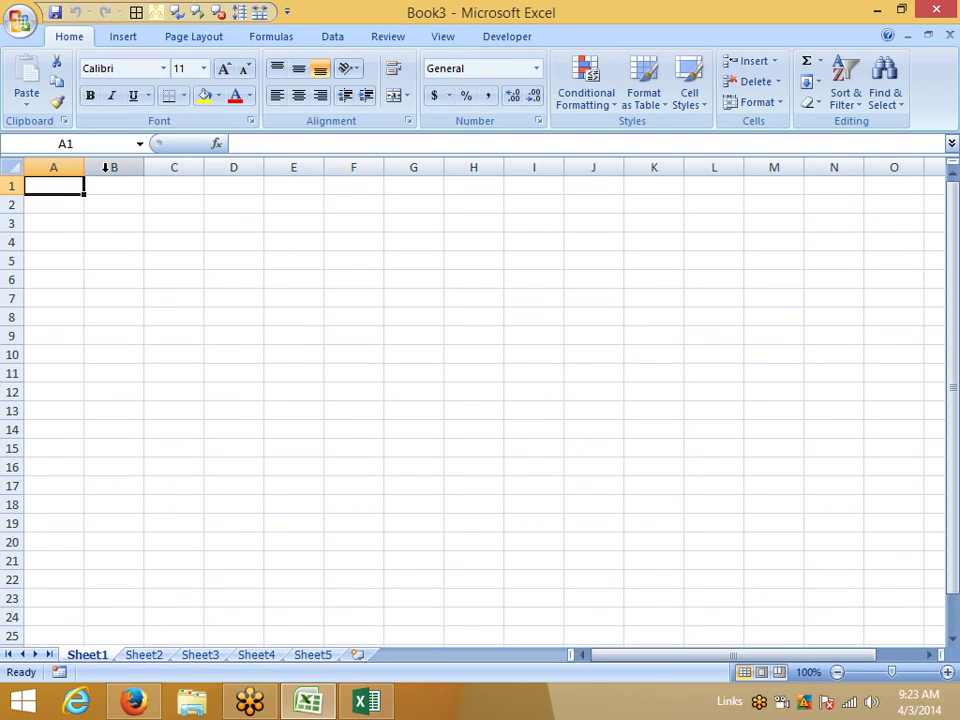
click(165, 285)
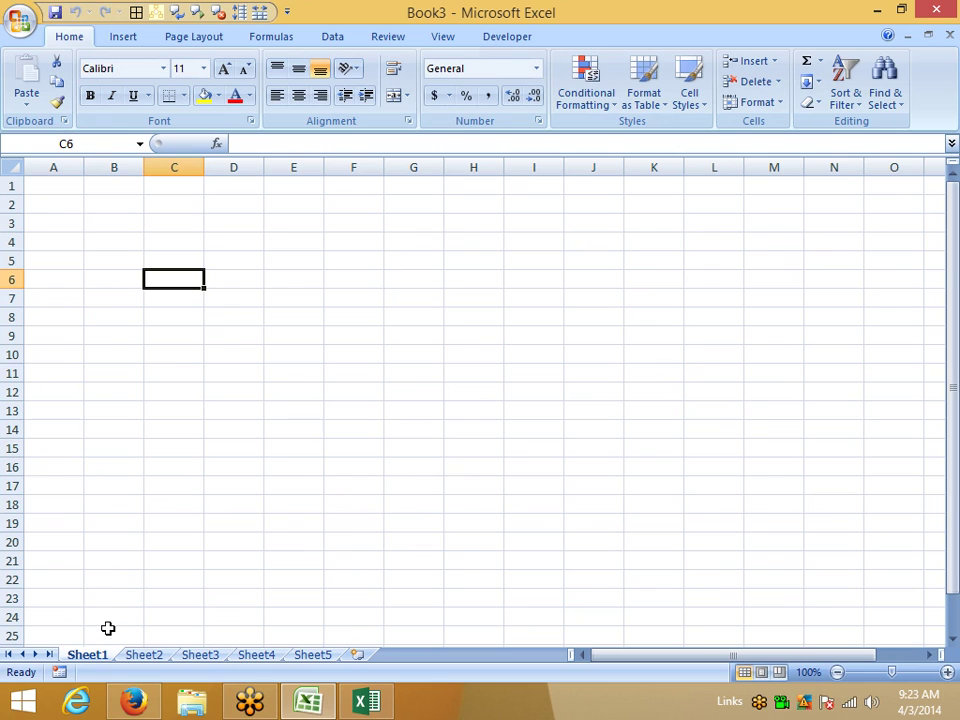
click(104, 373)
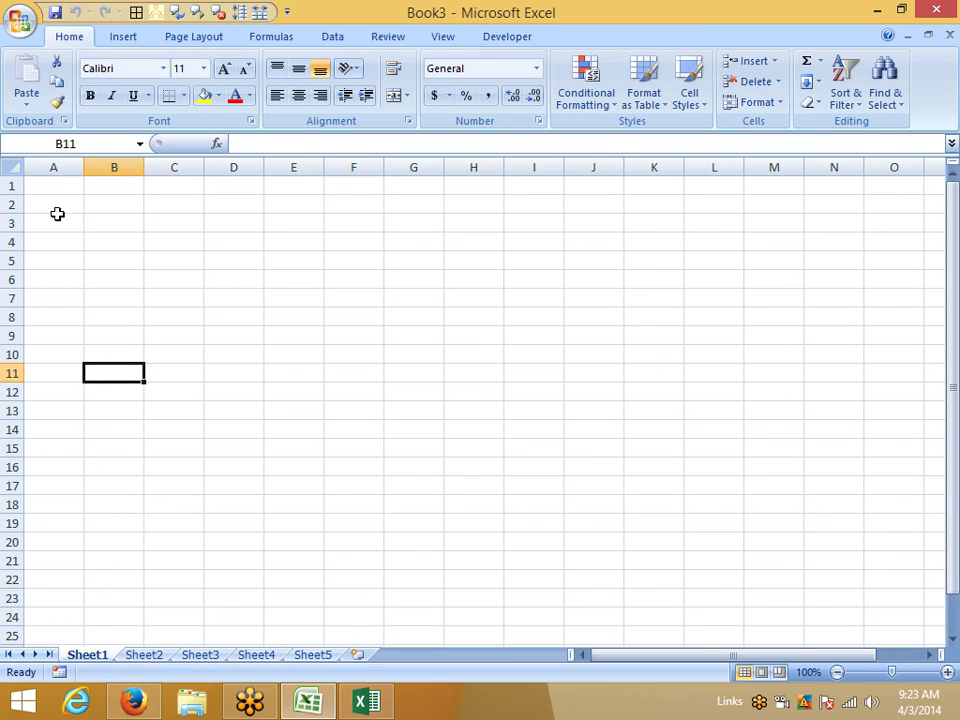
Select column A, row 1, cell B6 and column B in turn, finishing on cell B1
click(55, 162)
click(14, 186)
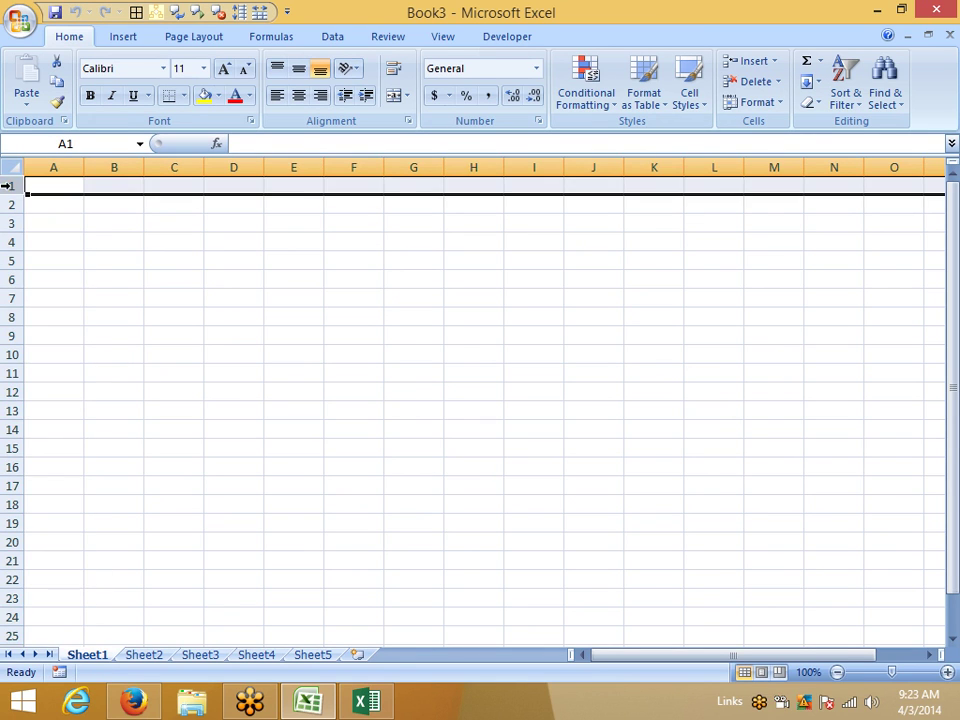
click(104, 273)
click(122, 185)
click(115, 166)
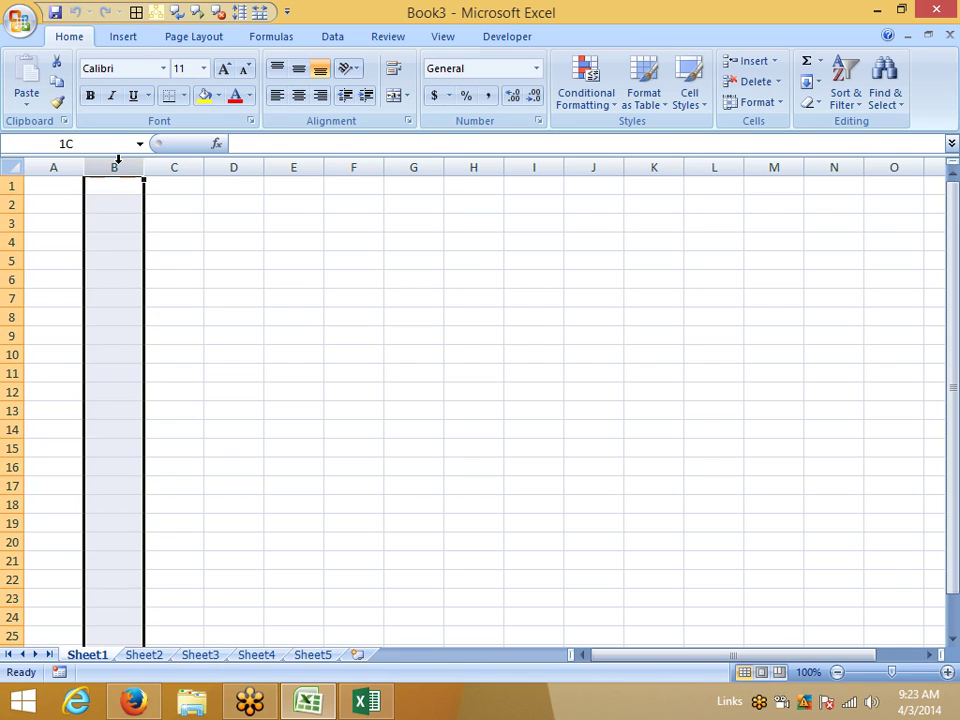
click(113, 194)
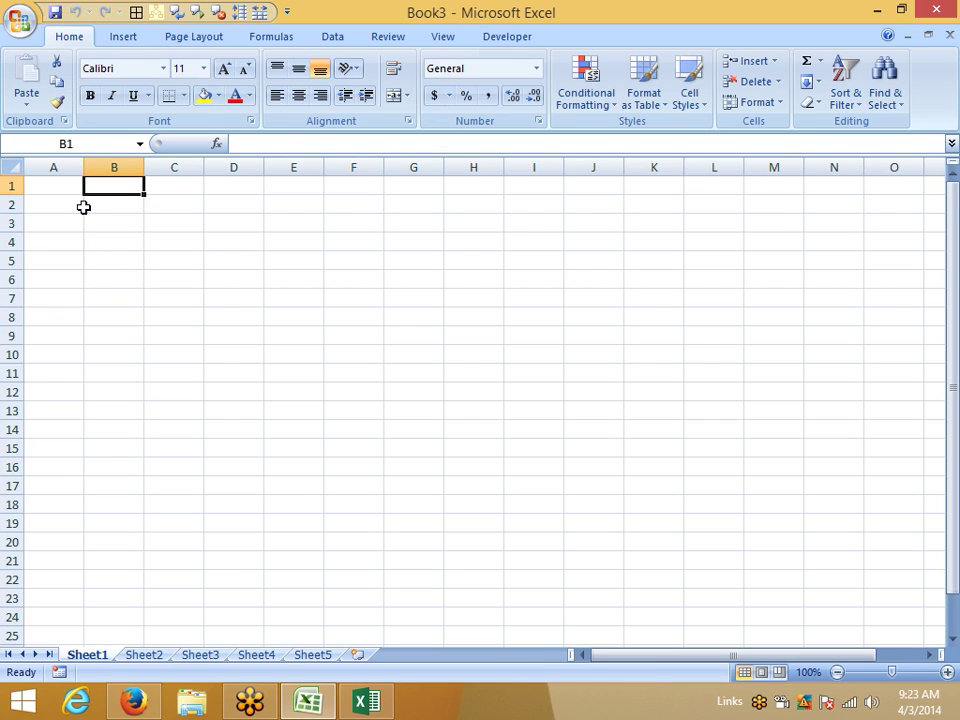
Select cell C8, and move up through cells A3 and A2 to cell A1
click(194, 316)
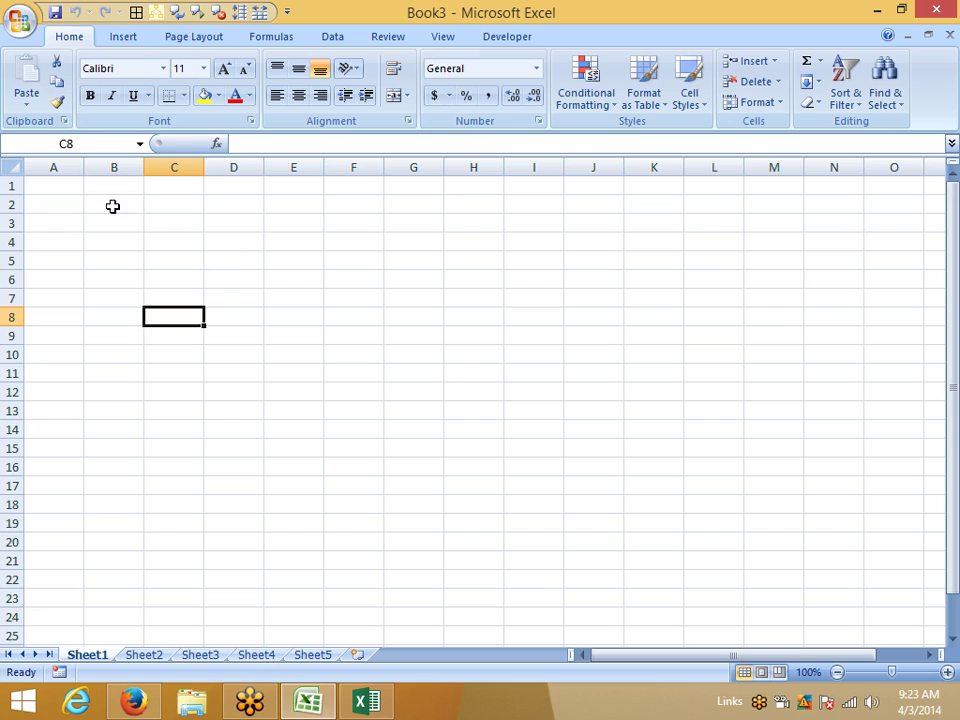
click(64, 226)
click(48, 198)
click(53, 181)
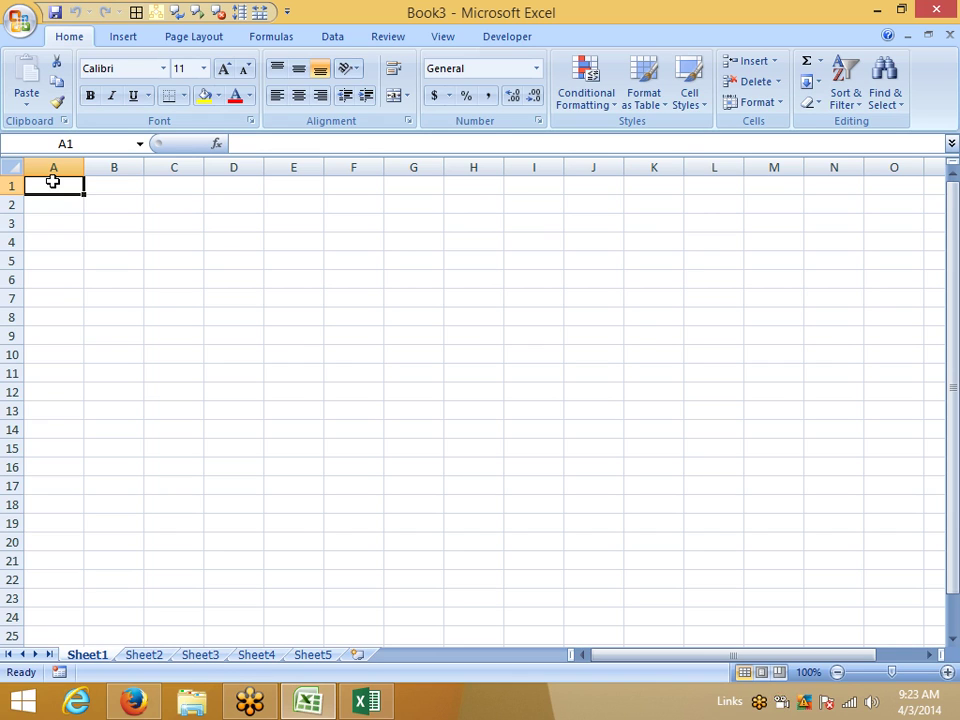
Widen column D slightly and make row 1 slightly taller
click(273, 356)
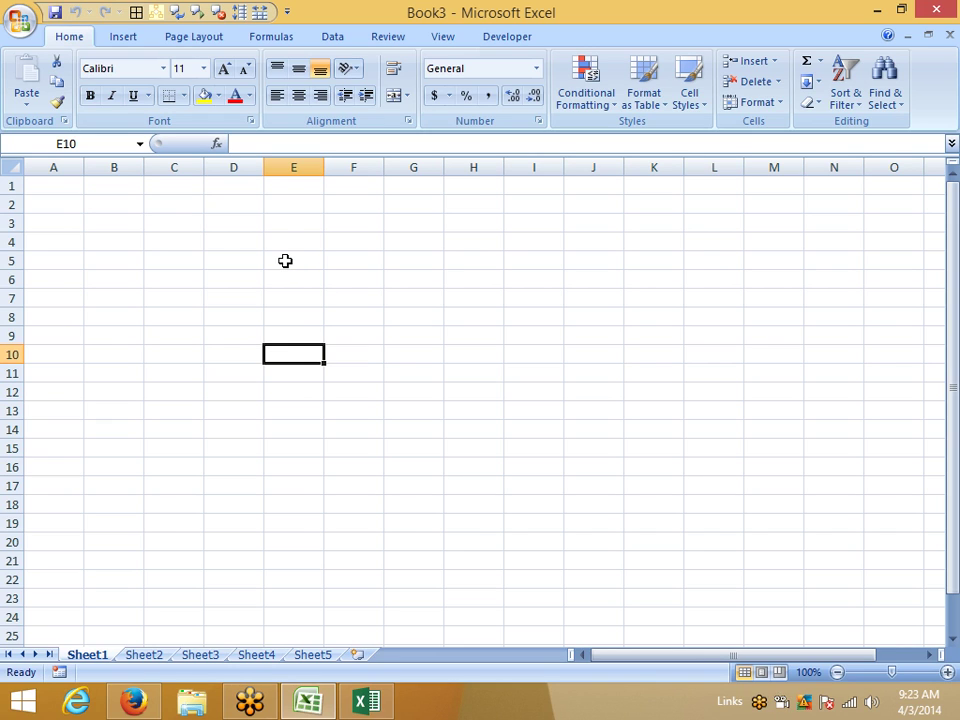
mouse_move(262, 167)
mouse_down()
mouse_move(457, 164)
mouse_move(272, 164)
mouse_up()
mouse_move(24, 191)
mouse_down()
mouse_move(21, 373)
mouse_move(40, 298)
mouse_move(15, 197)
mouse_up()
Start a text entry of dsada in cell C2 and discard it
click(160, 203)
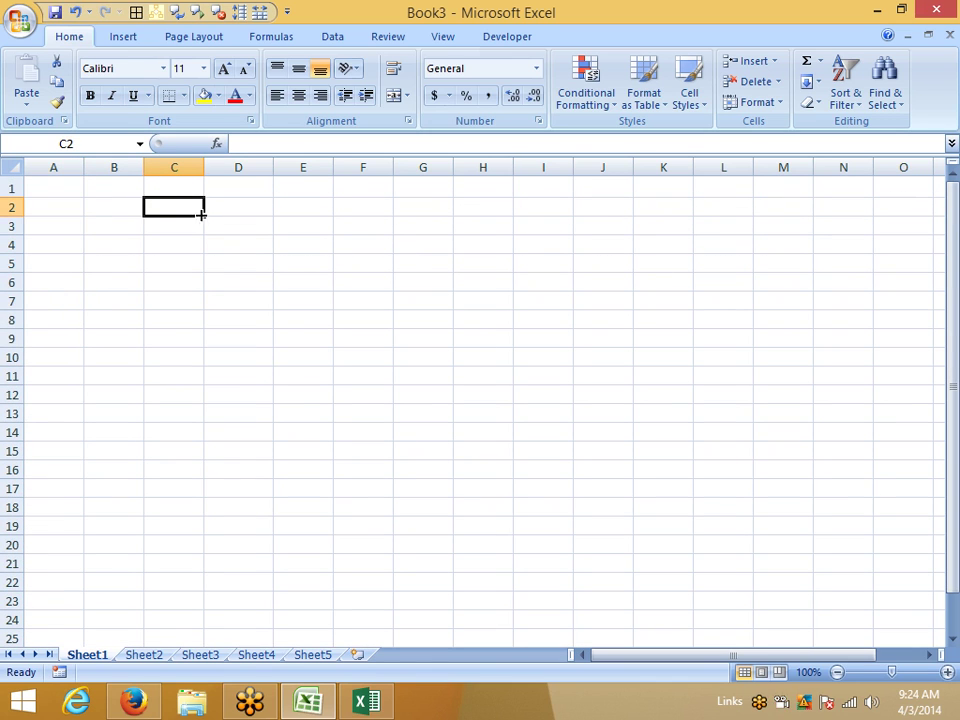
text(dsada)
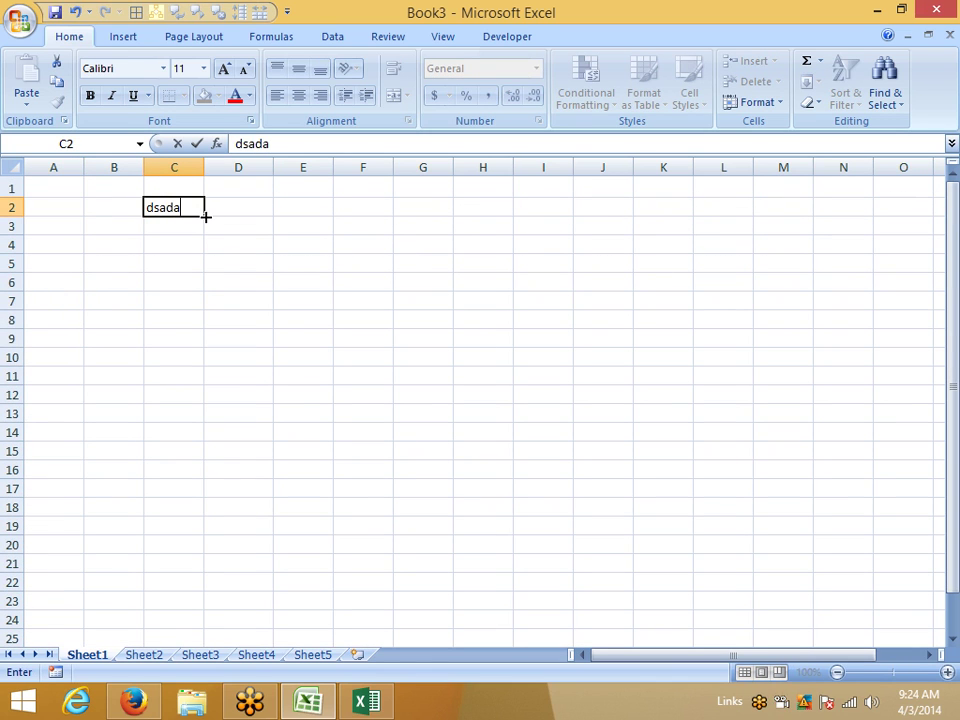
key(Escape)
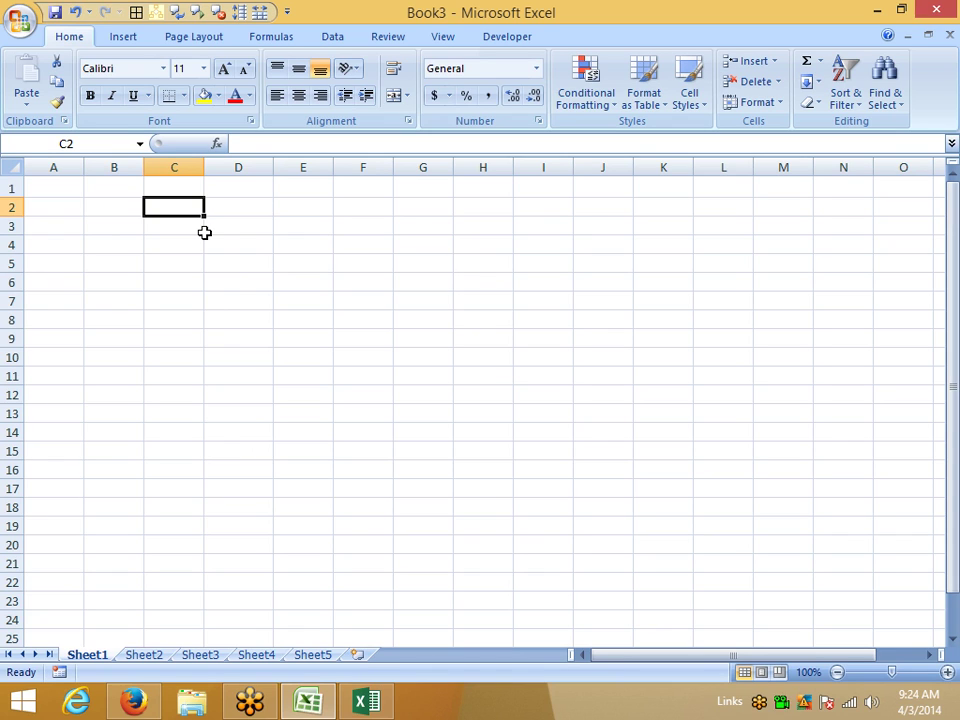
Search Excel Help for "limits" and open the "Excel specifications and limits" article
click(386, 304)
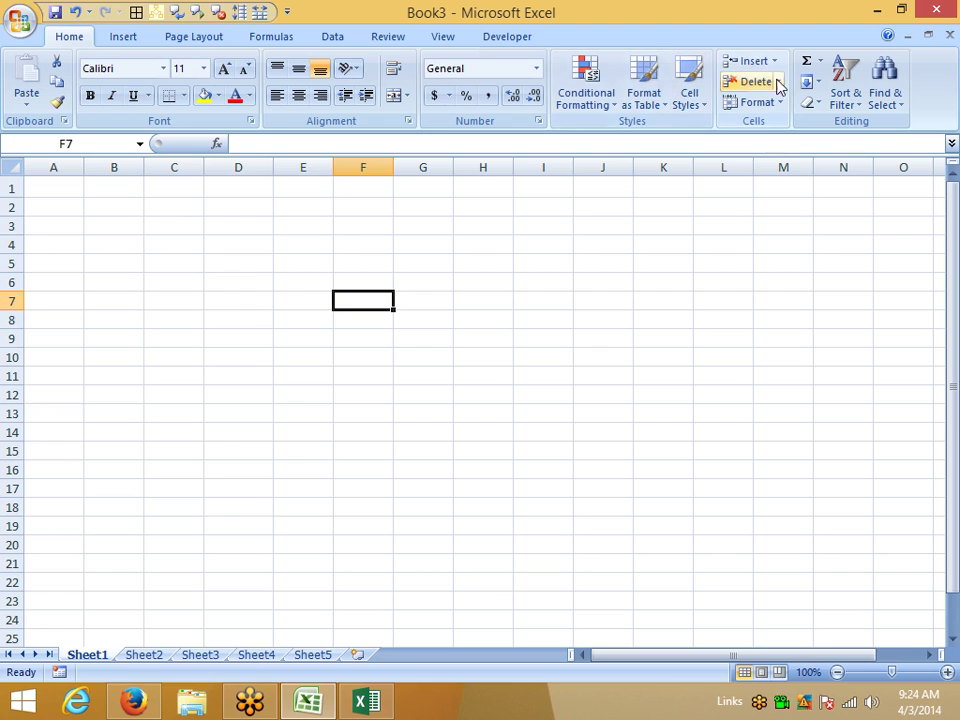
click(889, 37)
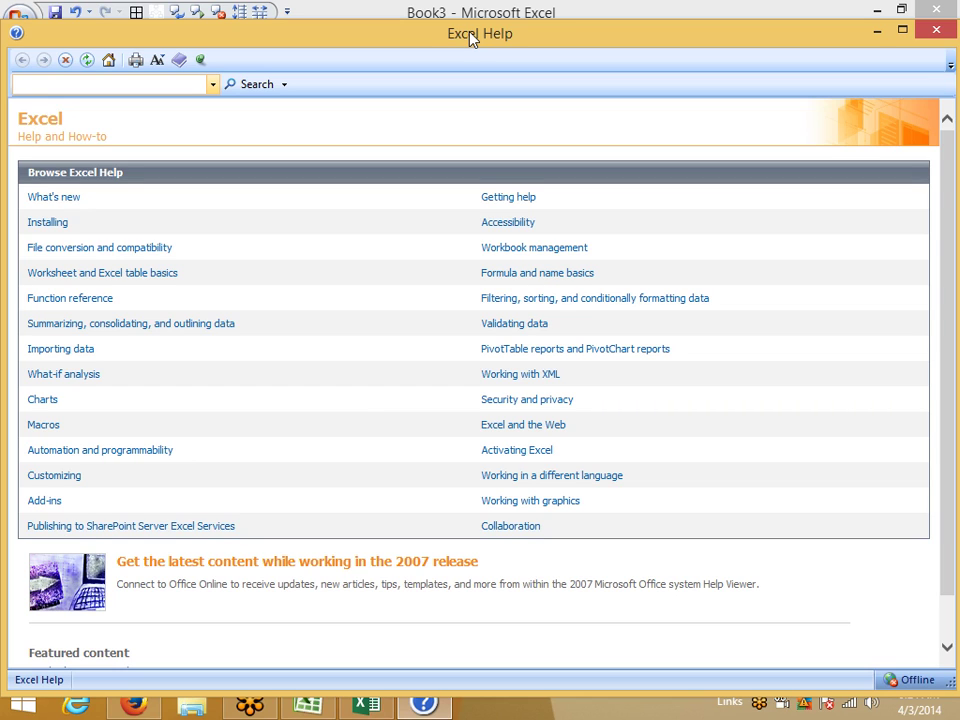
text(limits)
key(Return)
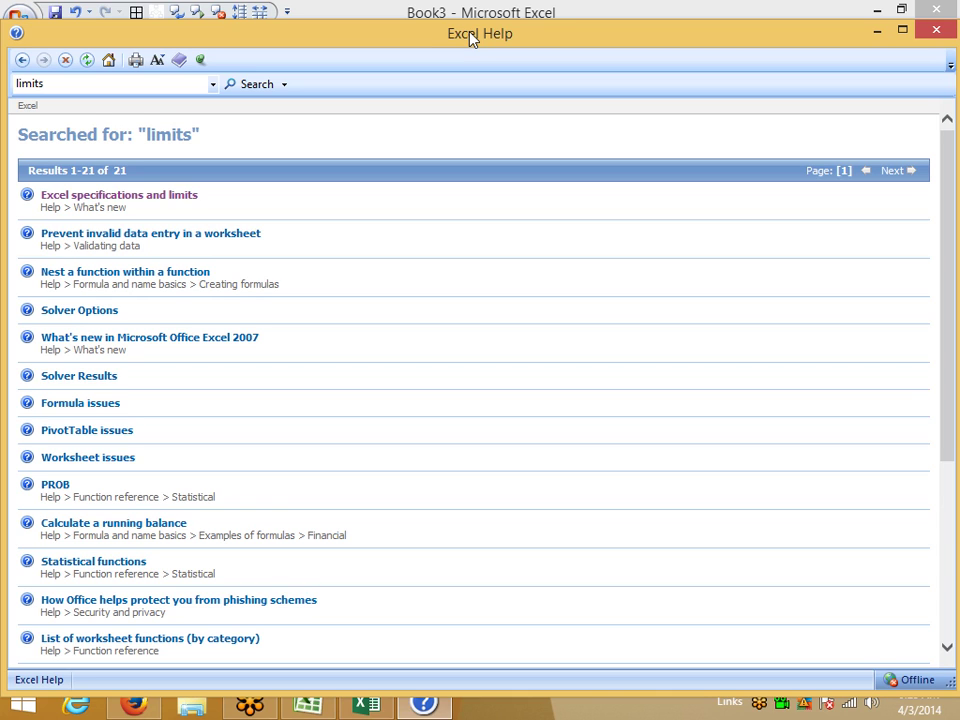
click(163, 196)
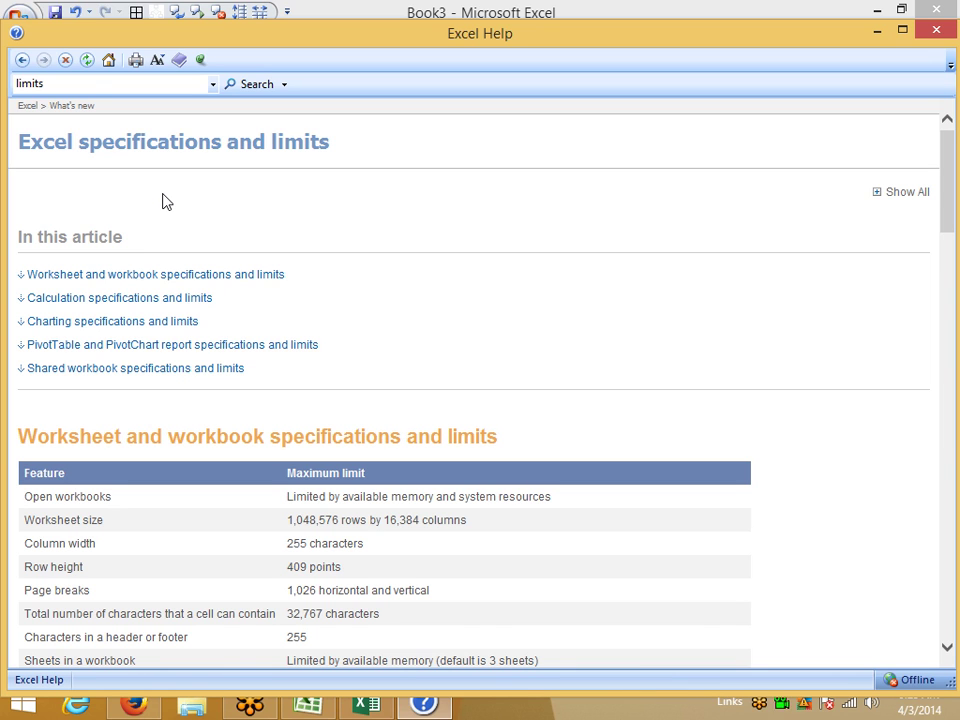
Examine the open workbooks and worksheet size limits in the worksheet and workbook specifications table
scroll(166, 201, down, 4)
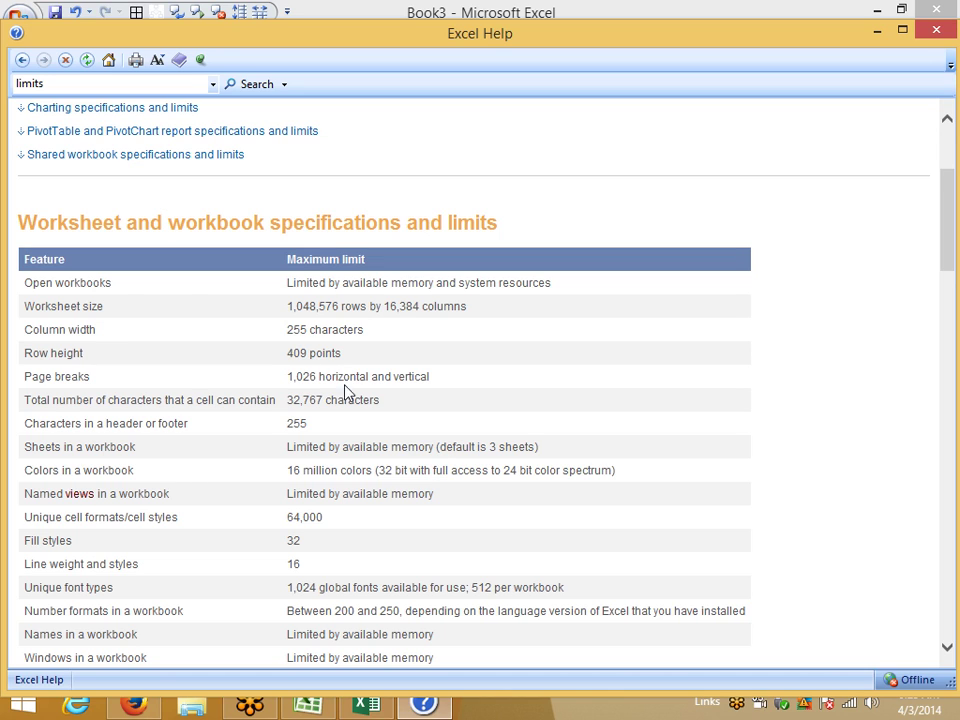
double_click(100, 284)
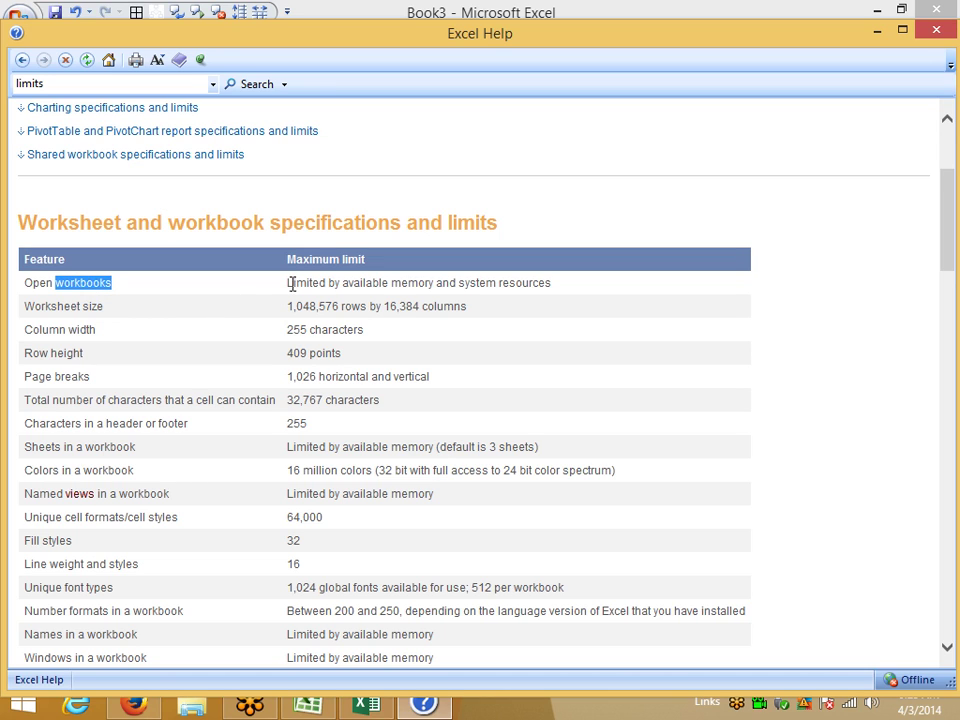
double_click(88, 331)
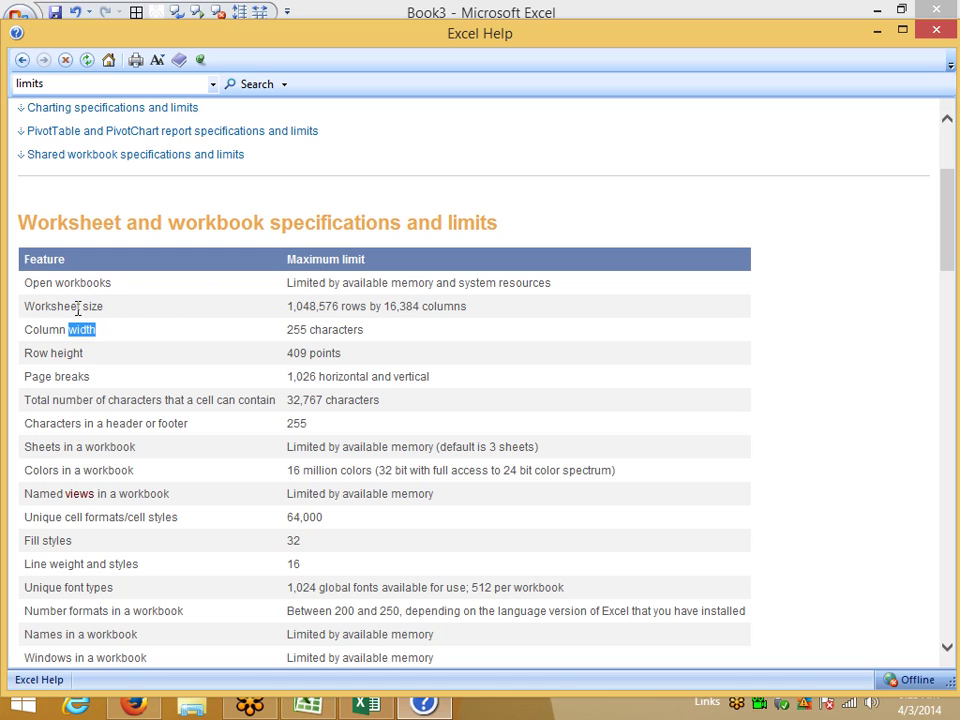
double_click(78, 306)
double_click(305, 306)
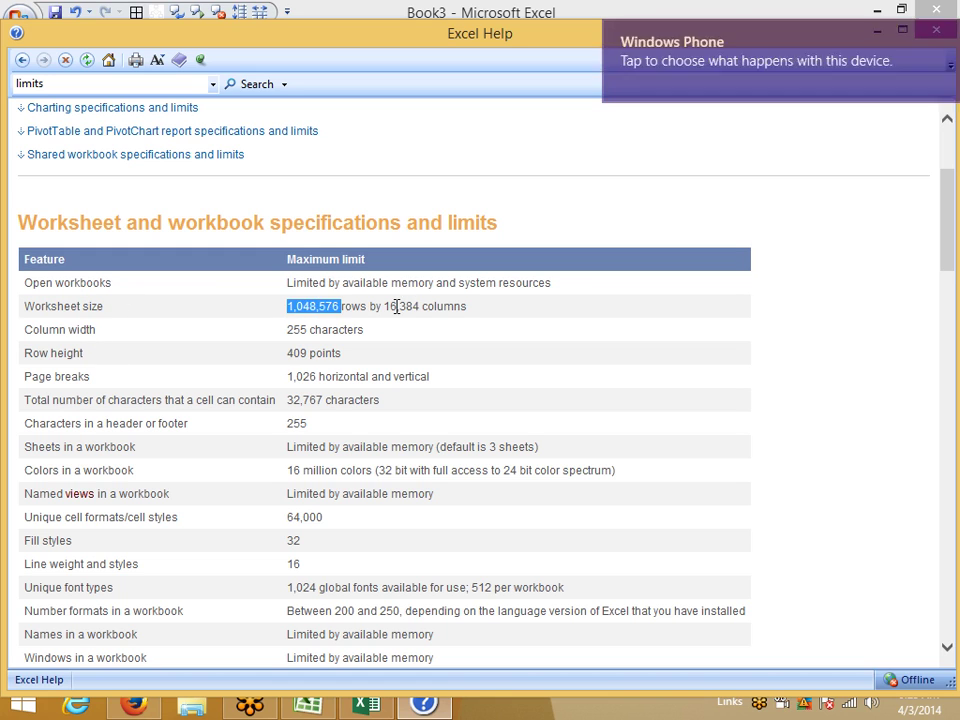
drag(397, 307, 468, 307)
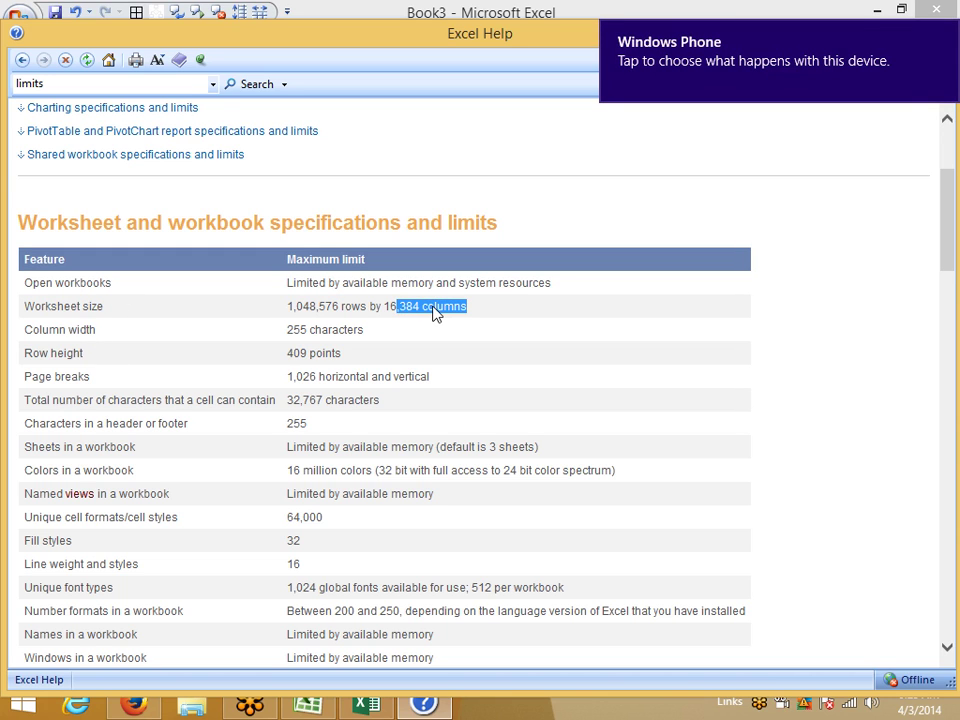
Review the row height, column width, page break and characters-per-cell limits, and continue to the calculation specifications
double_click(68, 353)
double_click(296, 353)
click(324, 330)
double_click(300, 332)
click(300, 378)
double_click(300, 377)
click(289, 408)
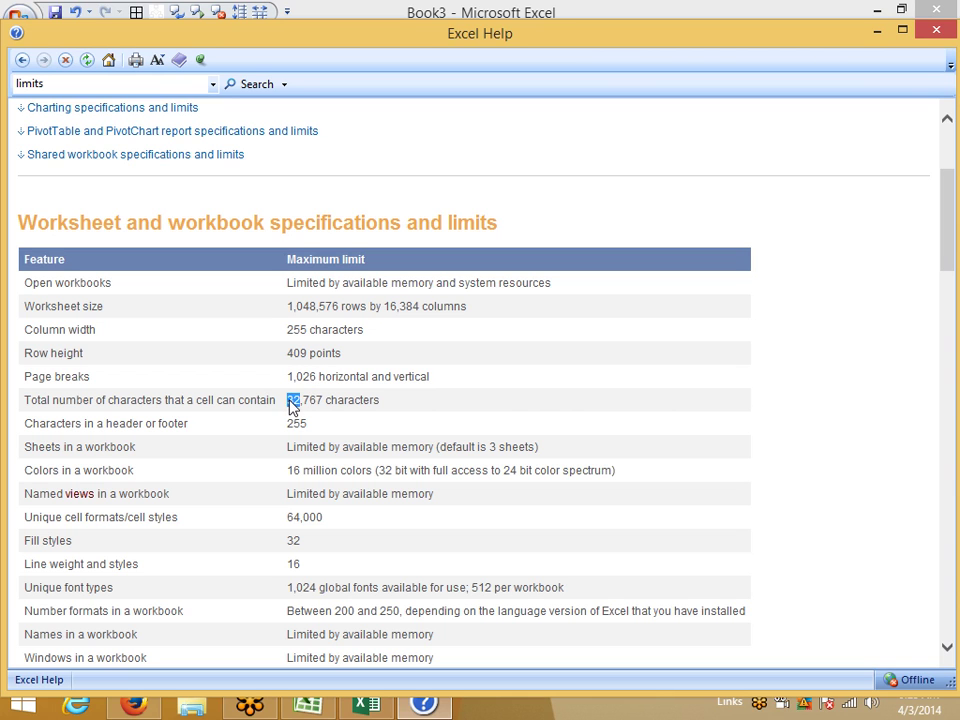
scroll(290, 407, down, 10)
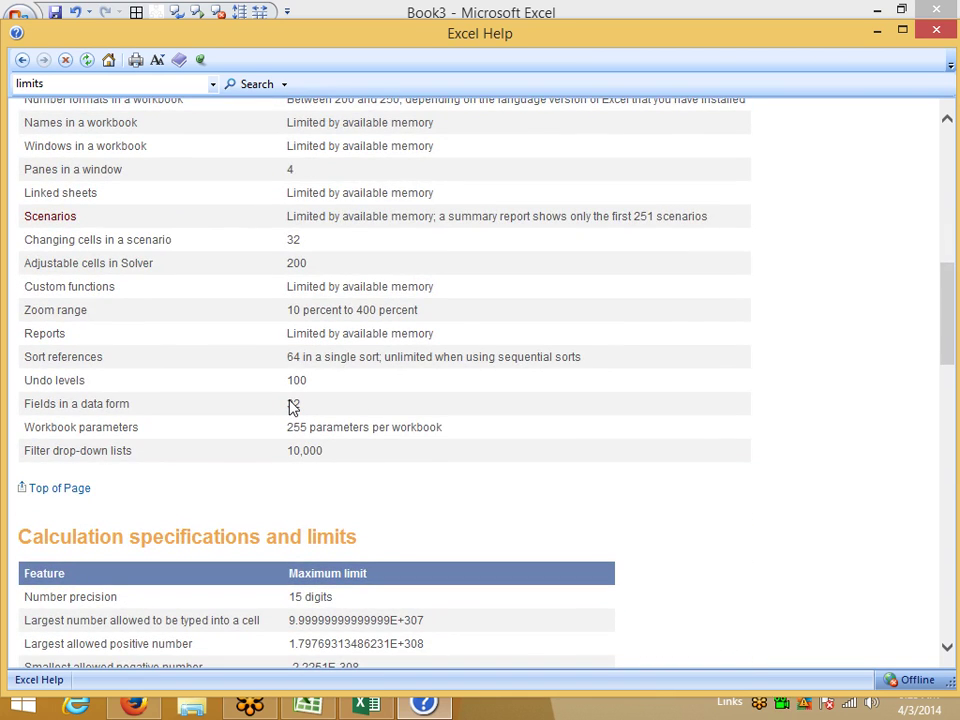
Print the specifications and limits article on both sides with the HP LaserJet M4345 printer and return to the worksheet
key(ctrl+p)
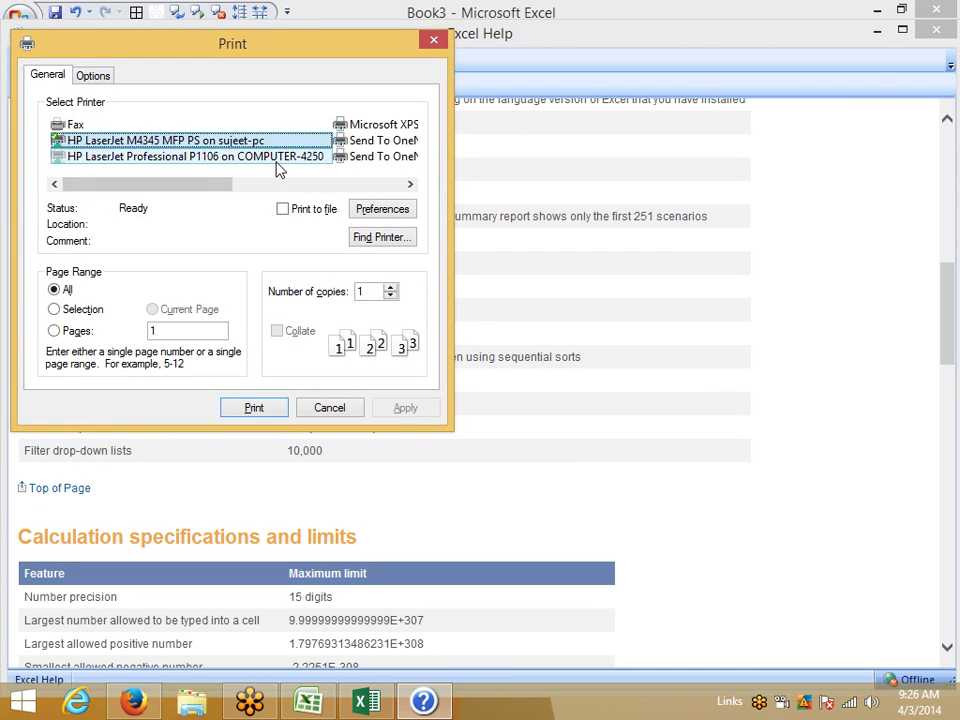
click(381, 212)
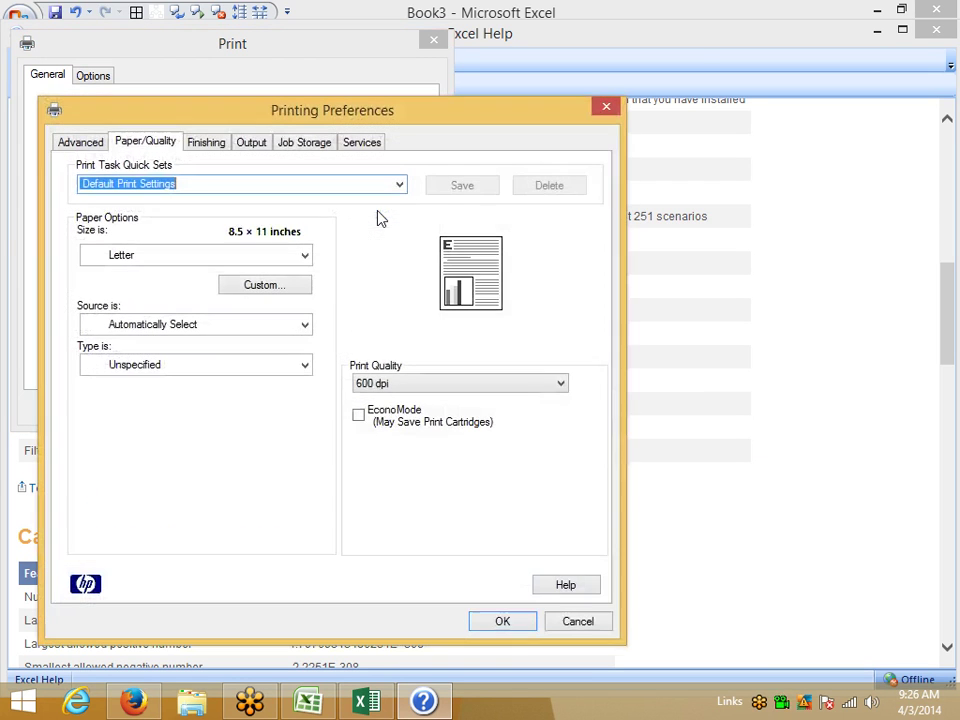
click(208, 143)
click(79, 239)
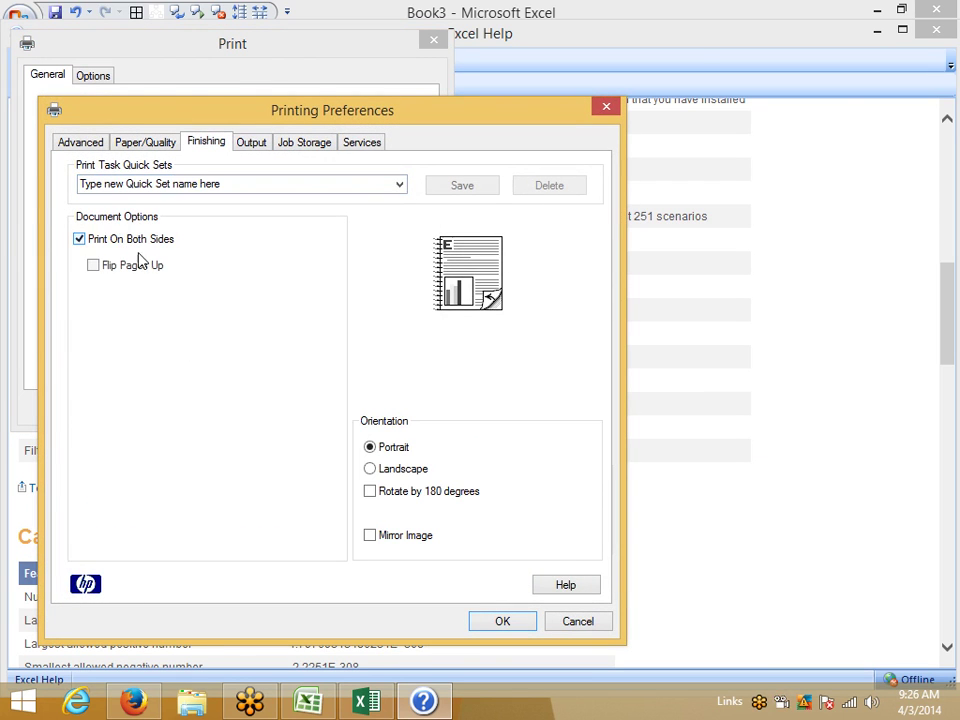
click(497, 624)
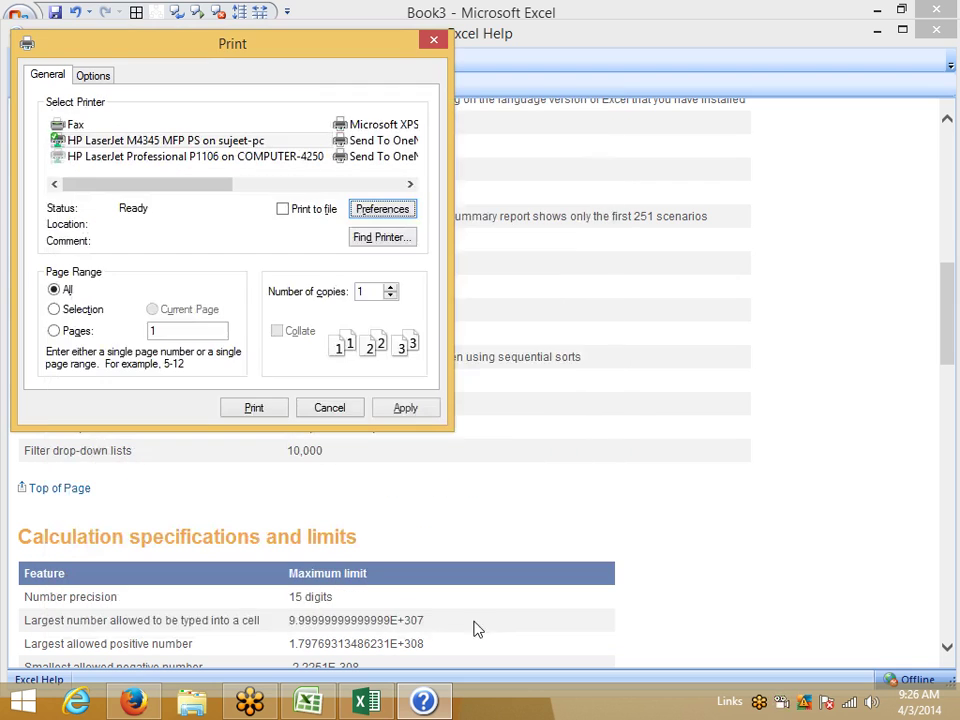
click(261, 413)
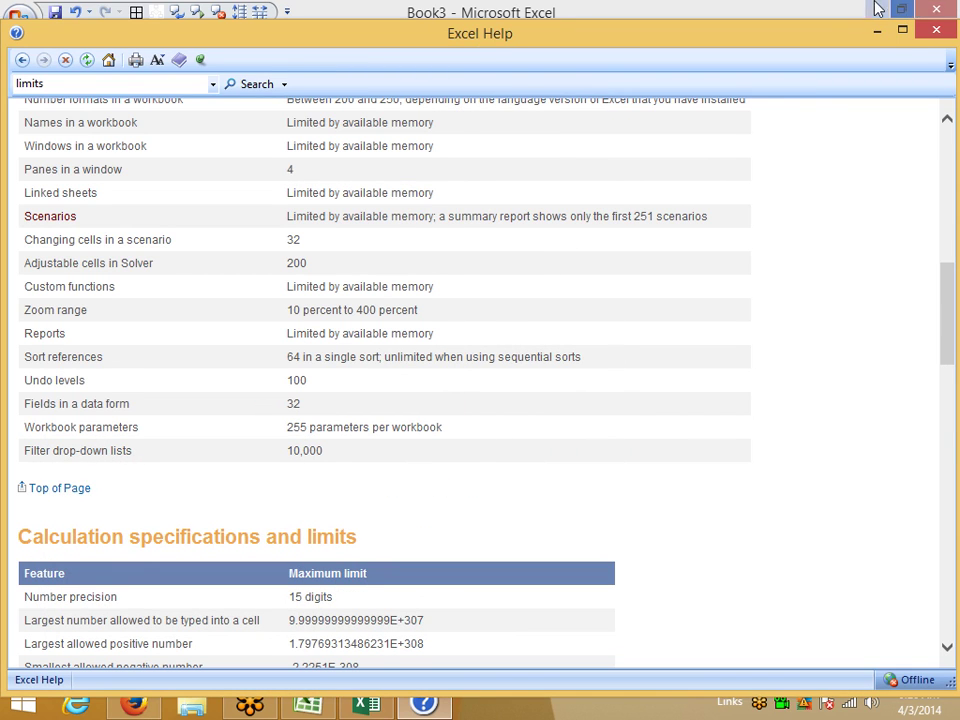
click(877, 32)
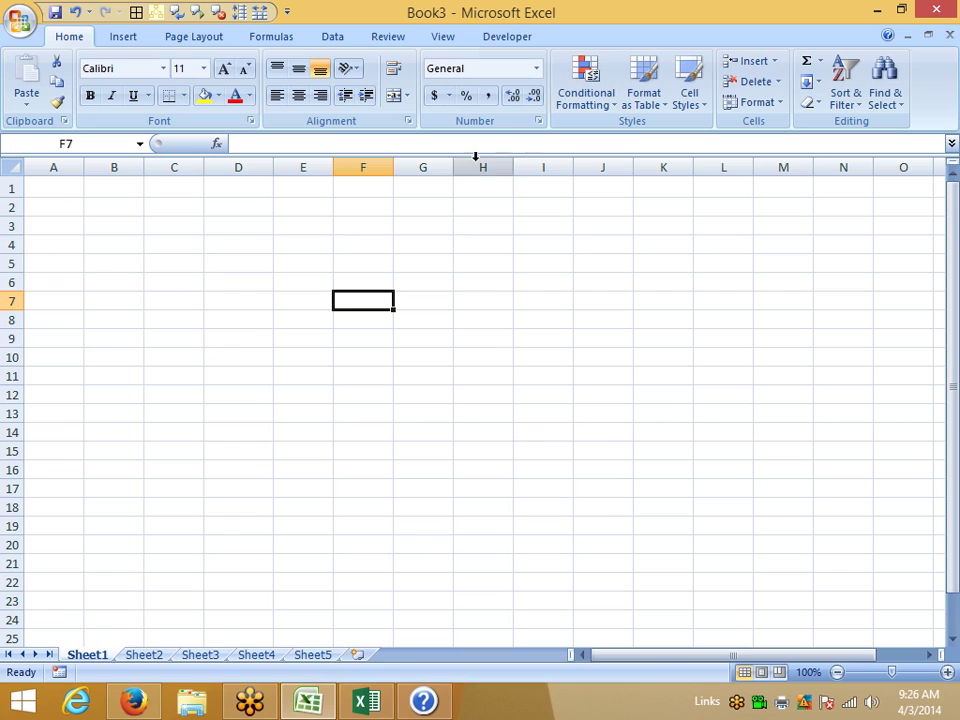
click(400, 243)
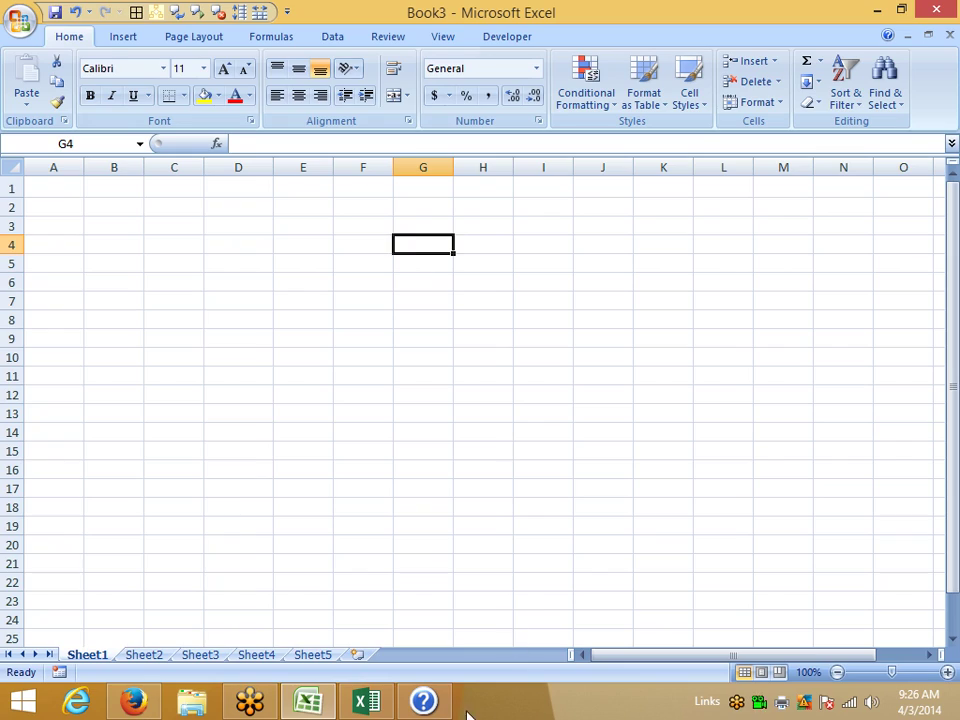
Reopen the limits article, look through the calculation and charting specifications, and close Help
click(424, 701)
scroll(420, 405, down, 20)
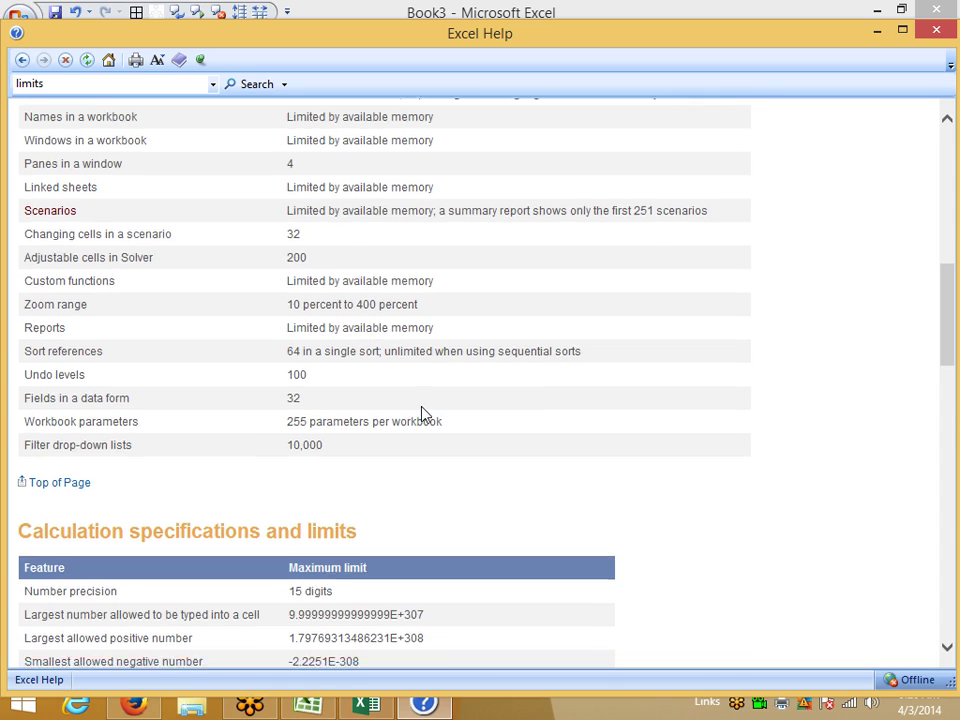
scroll(424, 410, up, 10)
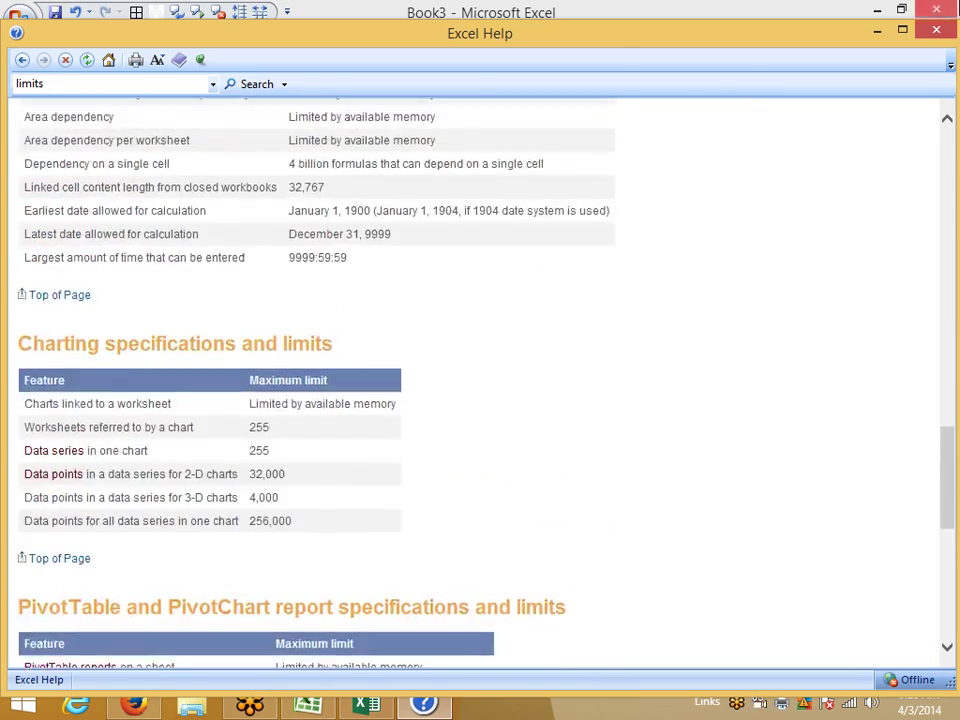
click(936, 31)
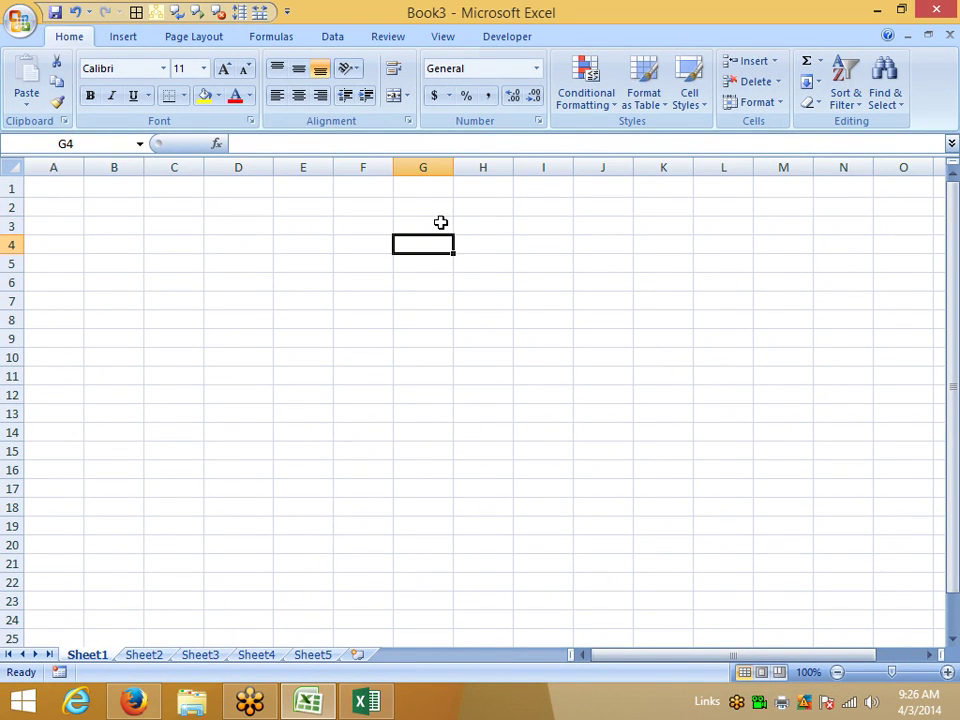
click(461, 211)
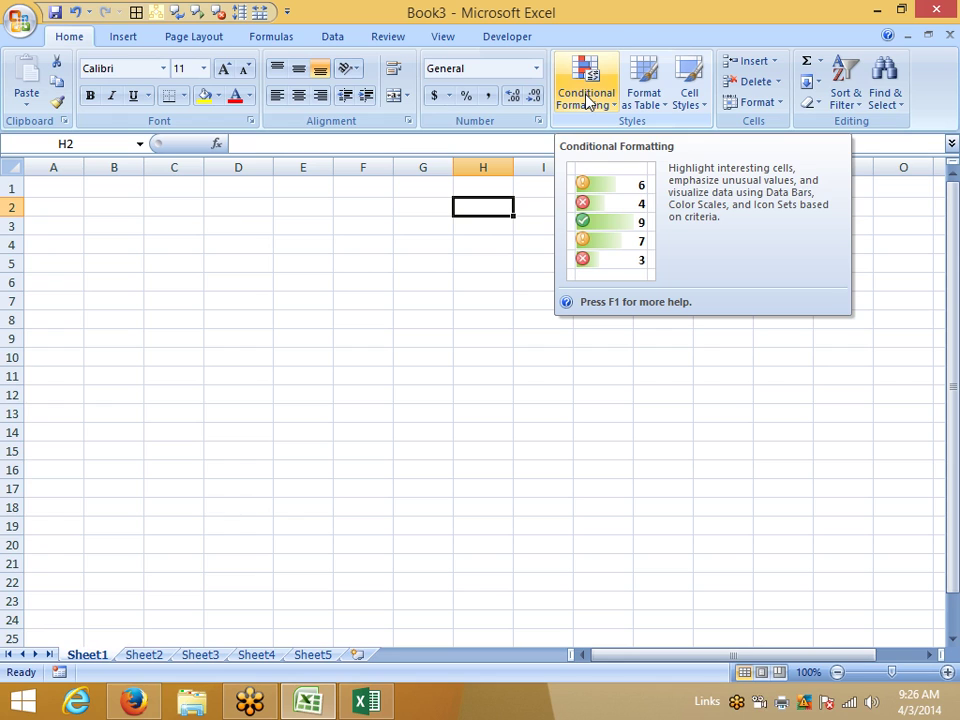
click(344, 354)
click(329, 276)
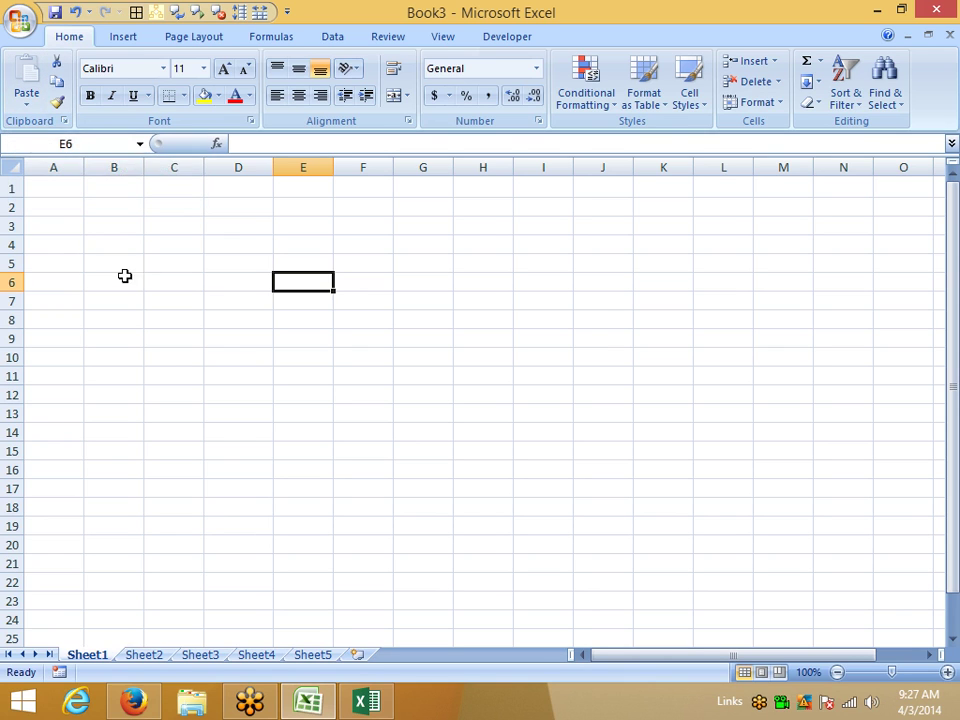
Select the range B5:D11 and demonstrate copying it several times, cancelling the copy each time
drag(122, 264, 238, 371)
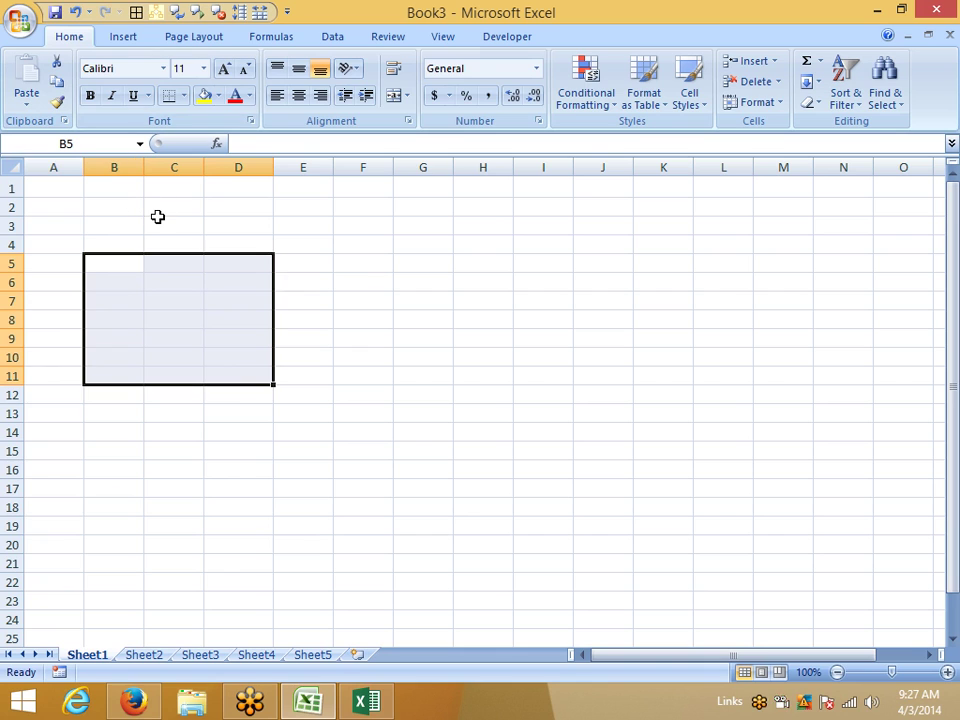
key(ctrl+c)
key(Escape)
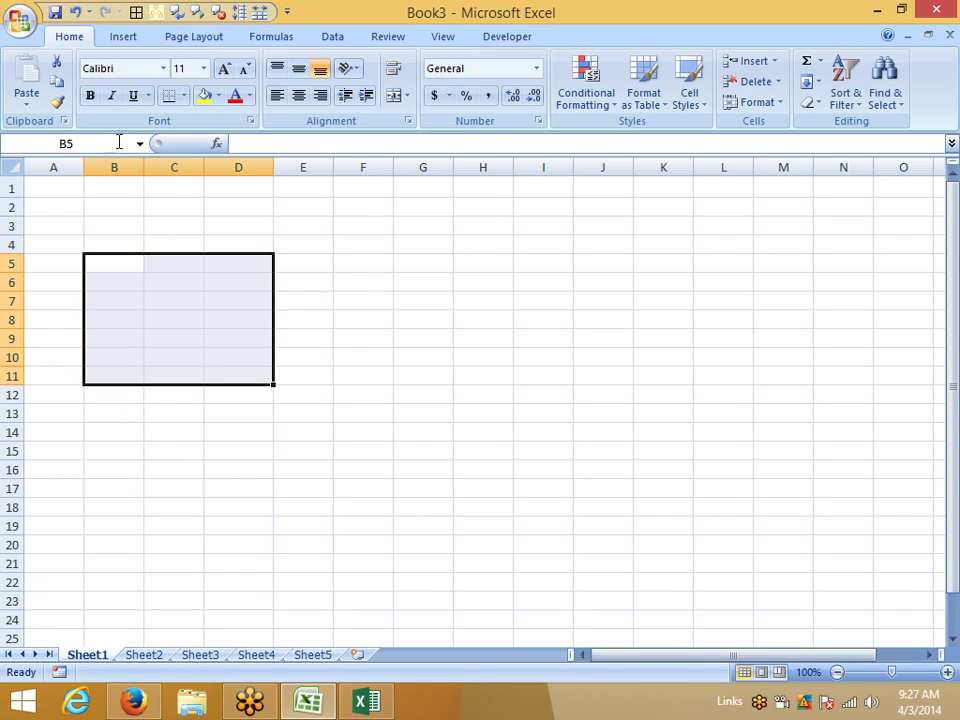
click(57, 84)
key(Escape)
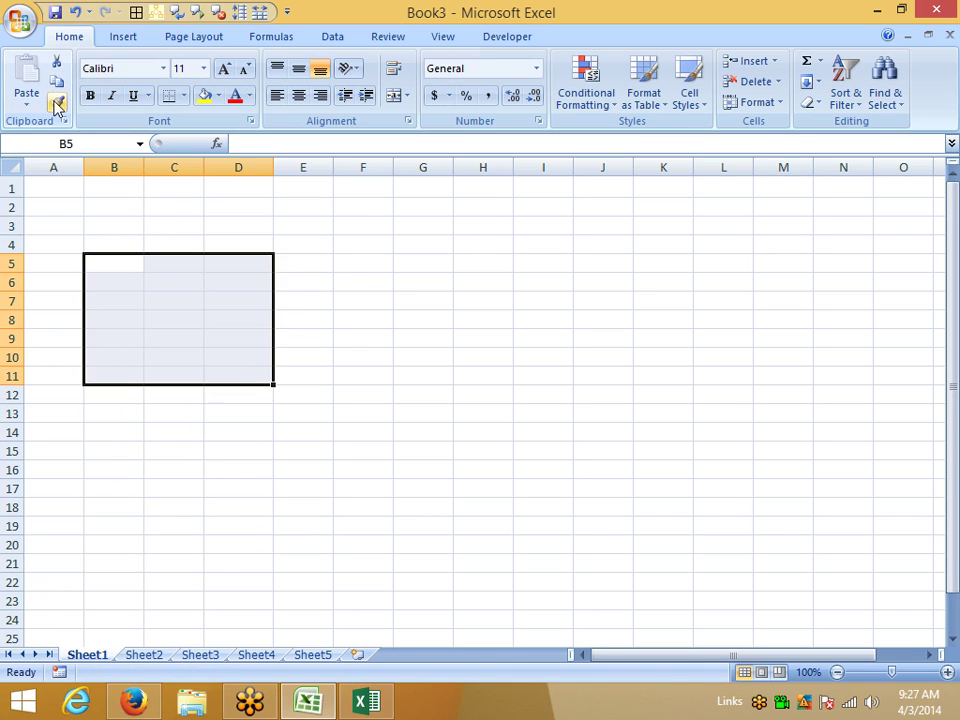
click(57, 85)
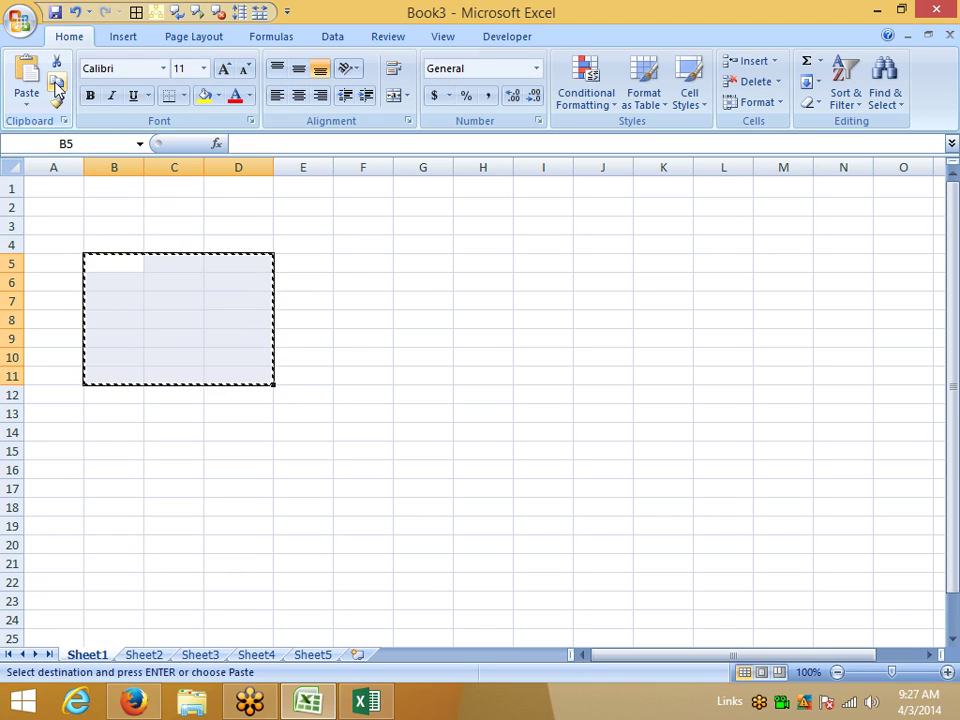
key(Escape)
key(ctrl+c)
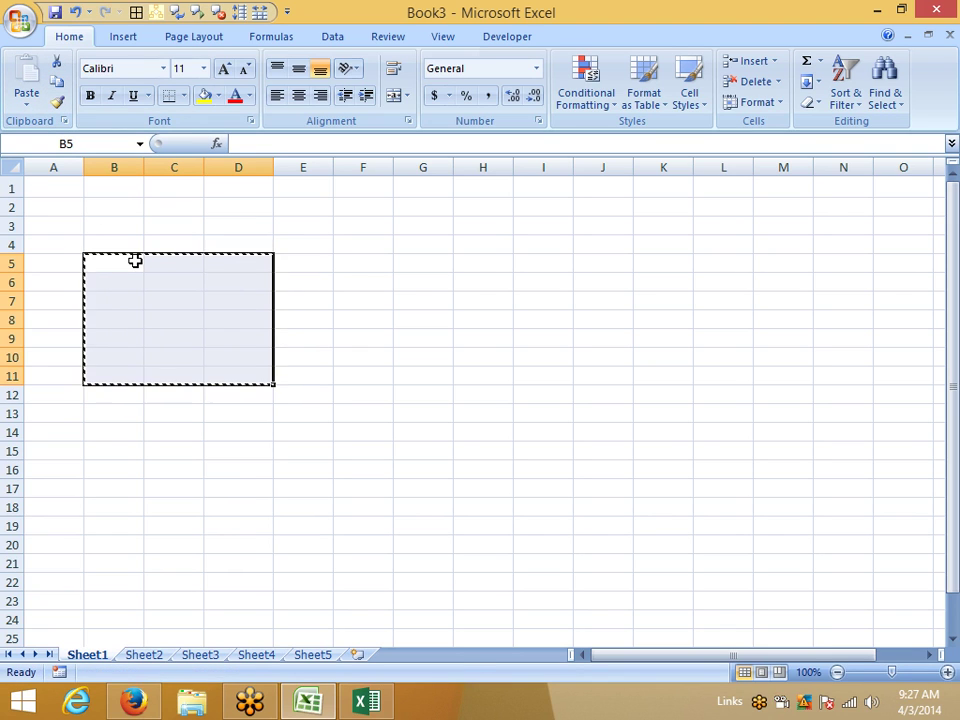
key(Escape)
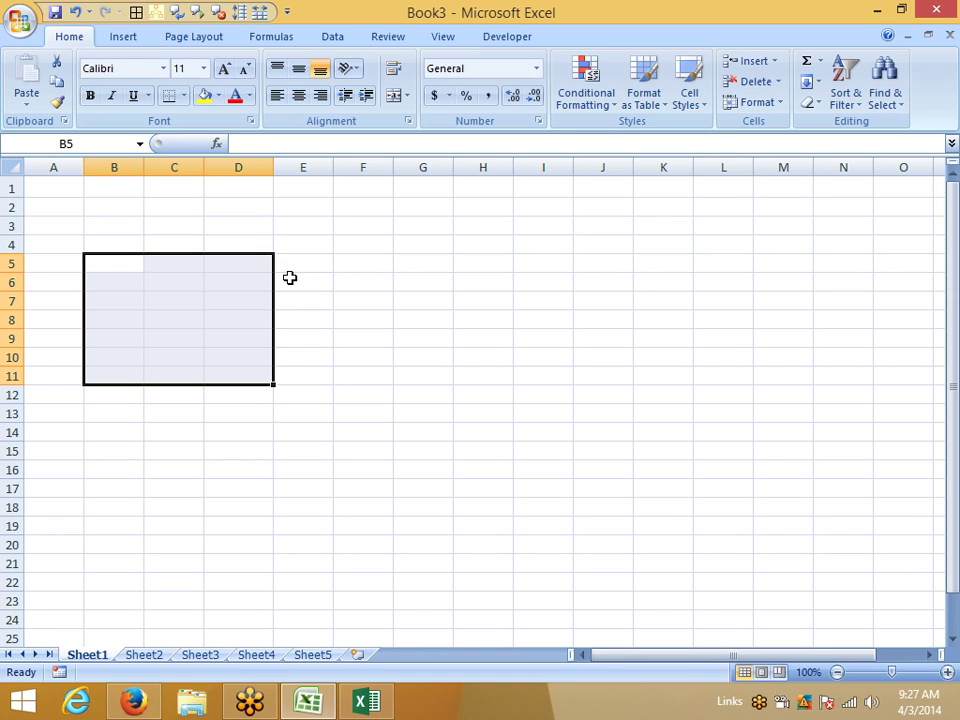
Show the Windows Start screen and return to the workbook
key(super)
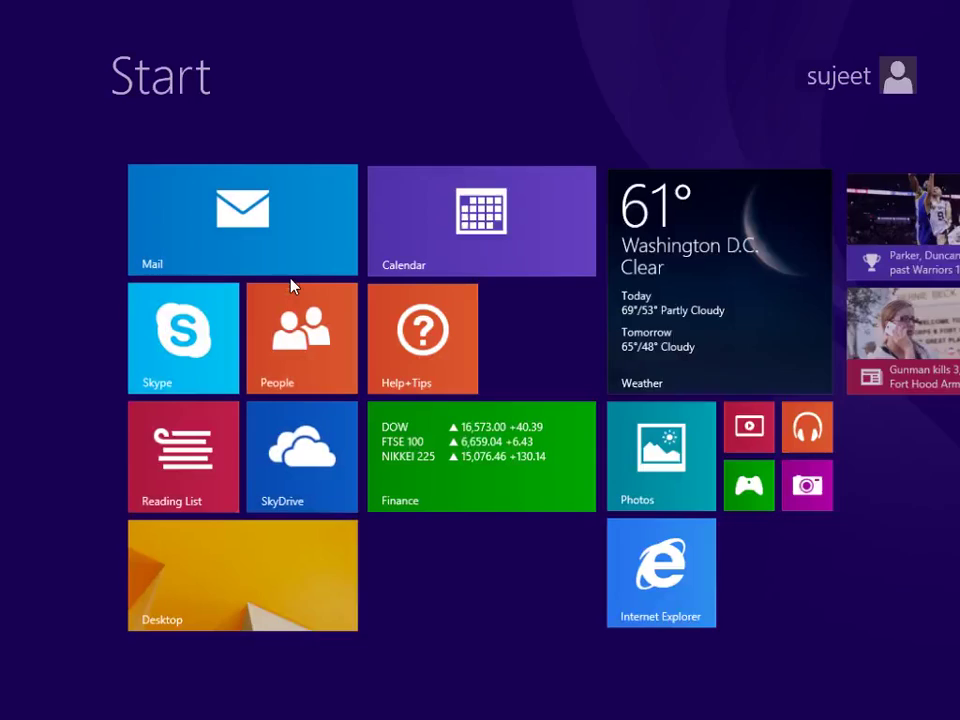
key(super)
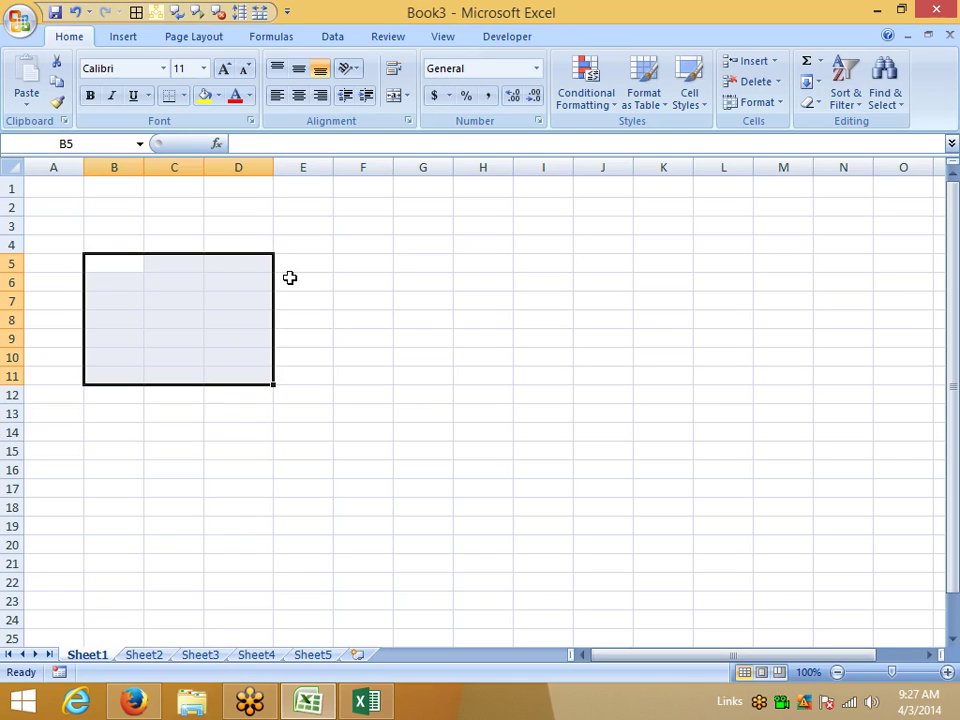
Search Excel Help for "shortcuts", open the "Excel shortcut and function keys" article and view its CTRL combination table
key(F1)
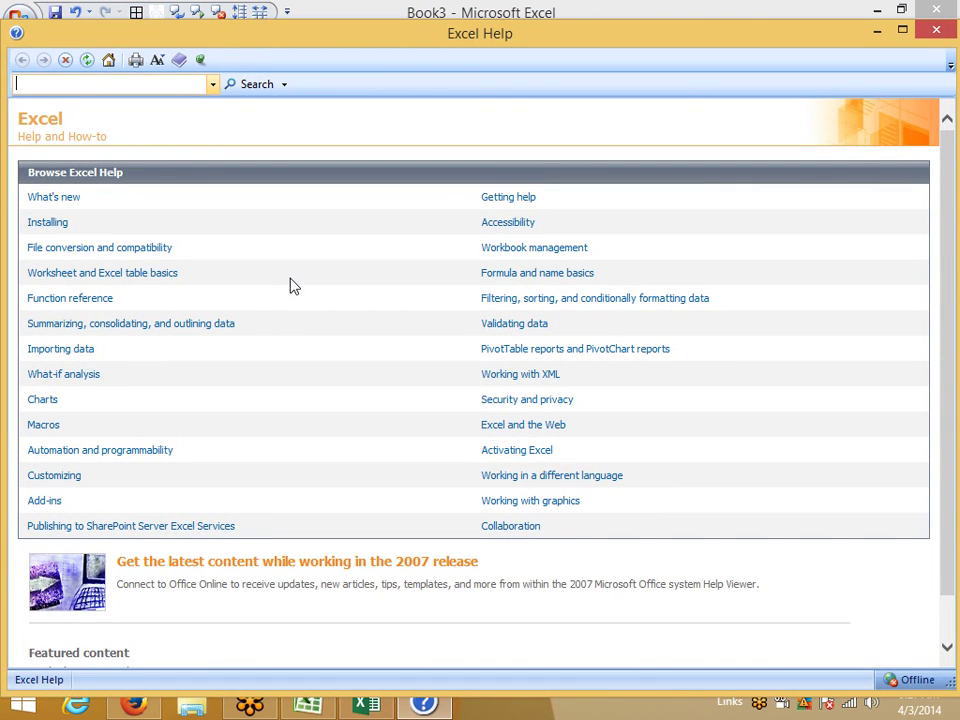
text(shortcuts)
key(Return)
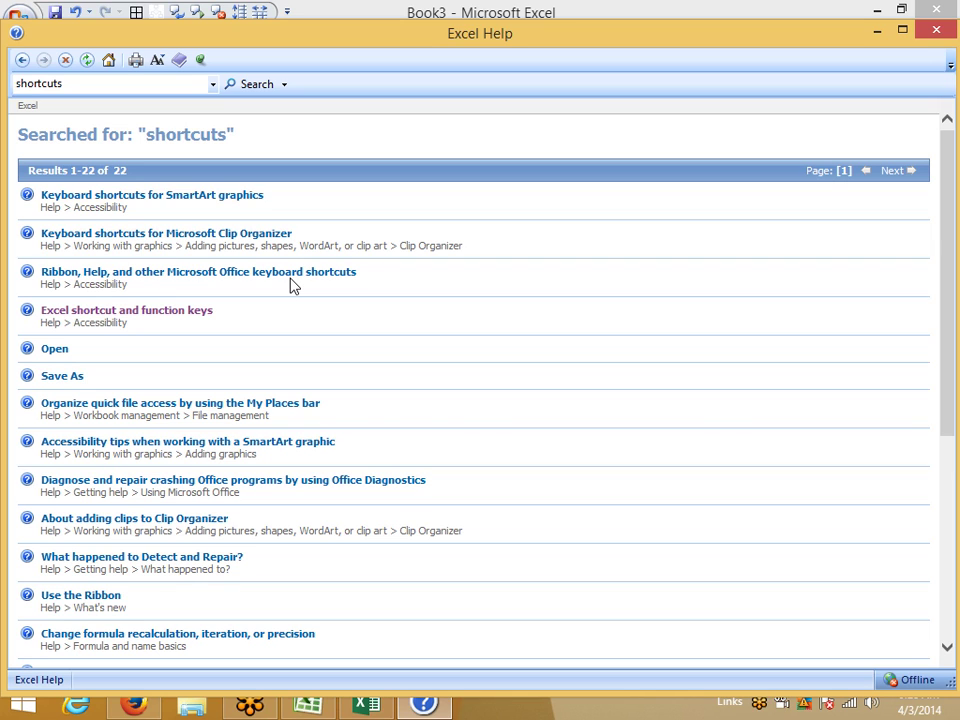
click(153, 312)
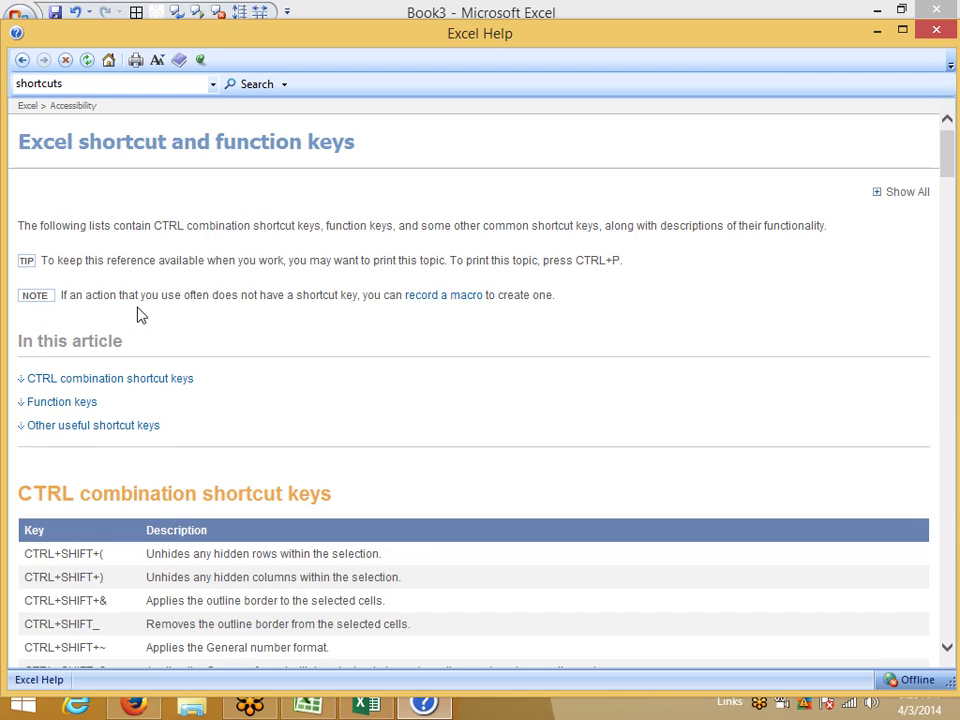
scroll(140, 315, down, 4)
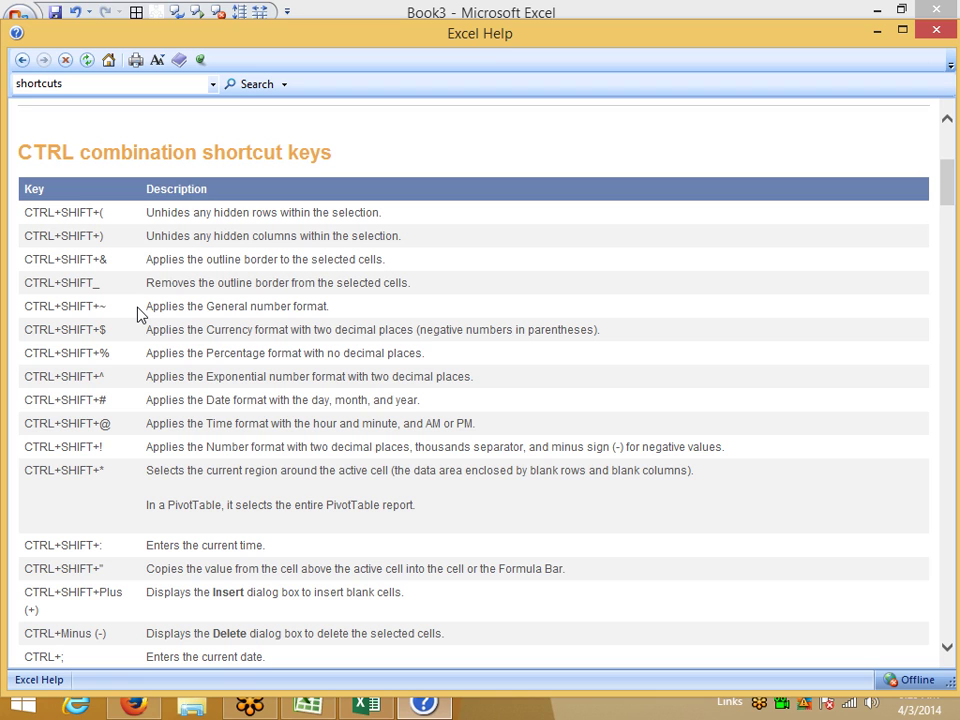
Print the shortcut keys article on both sides with the HP LaserJet M4345 printer and close Help
key(ctrl+p)
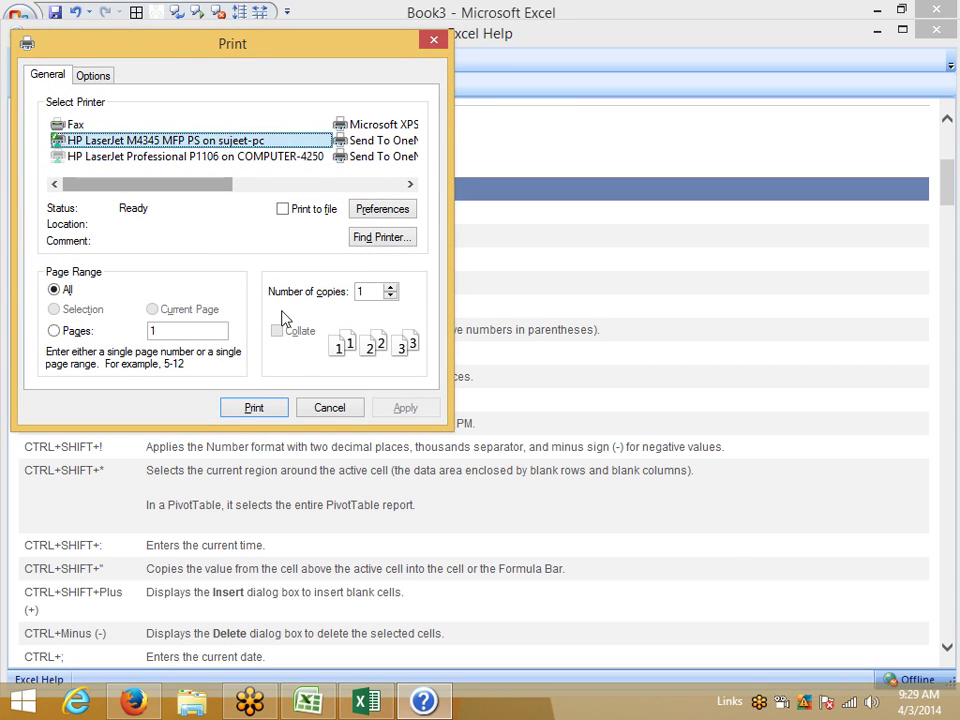
click(264, 414)
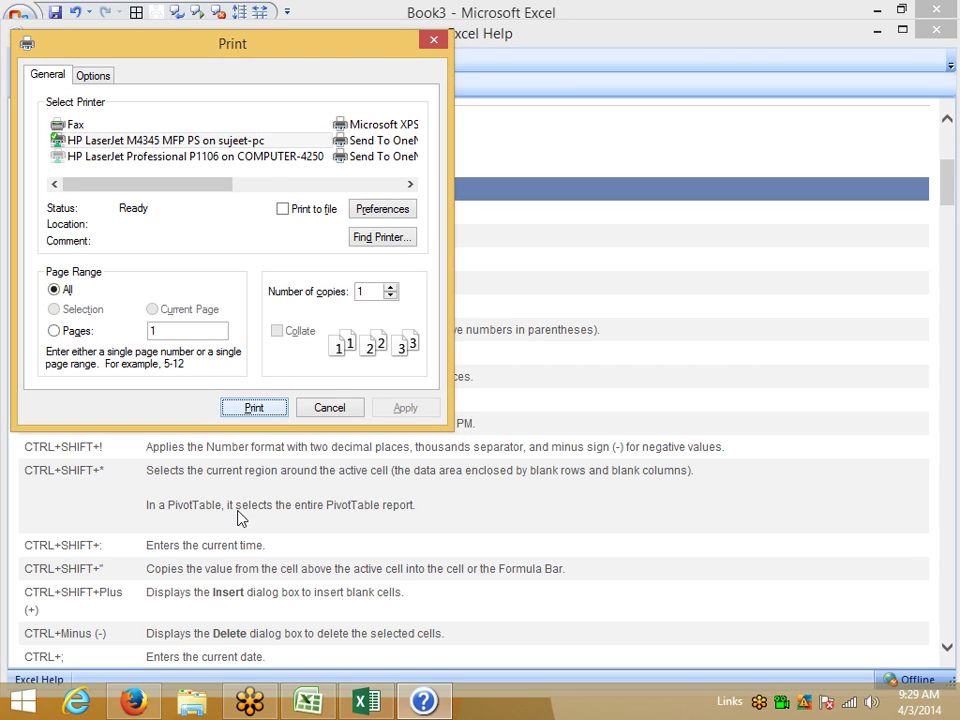
click(385, 214)
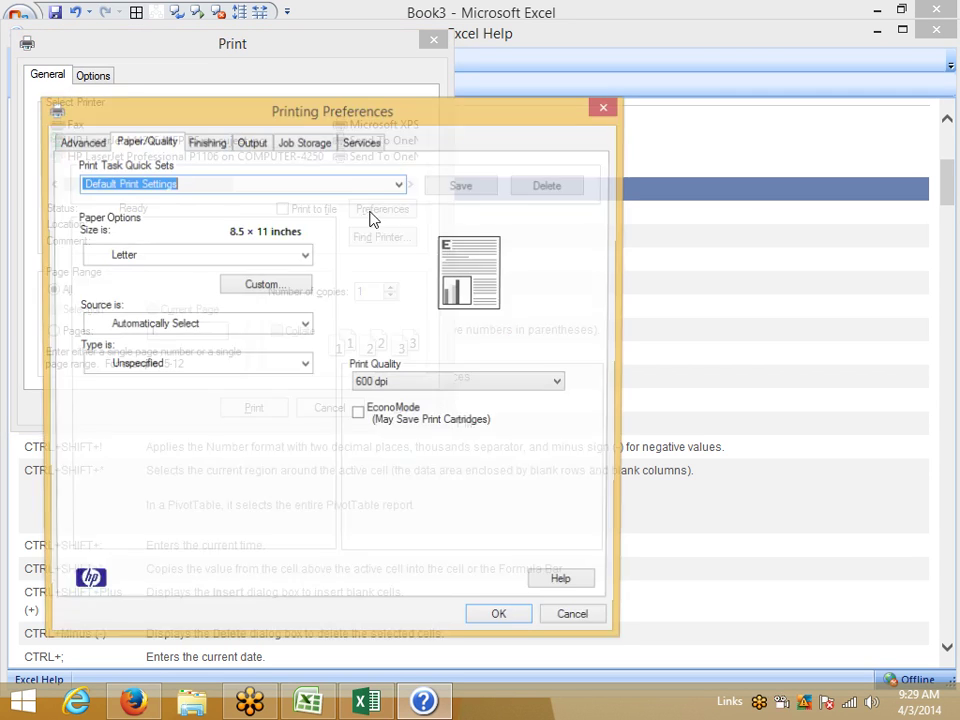
click(210, 150)
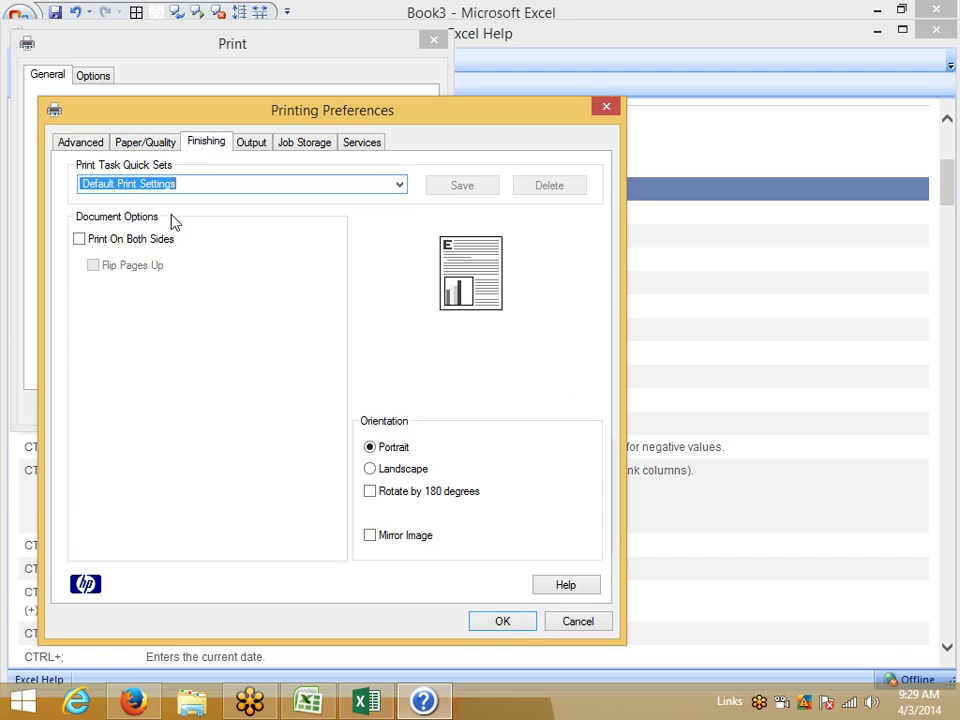
click(146, 242)
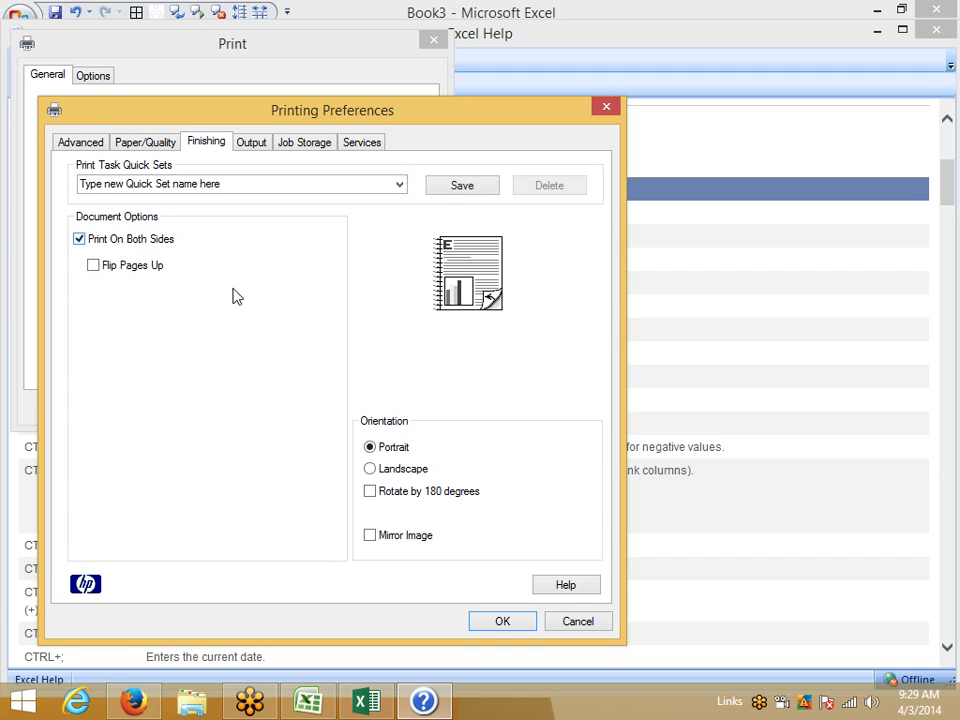
click(512, 625)
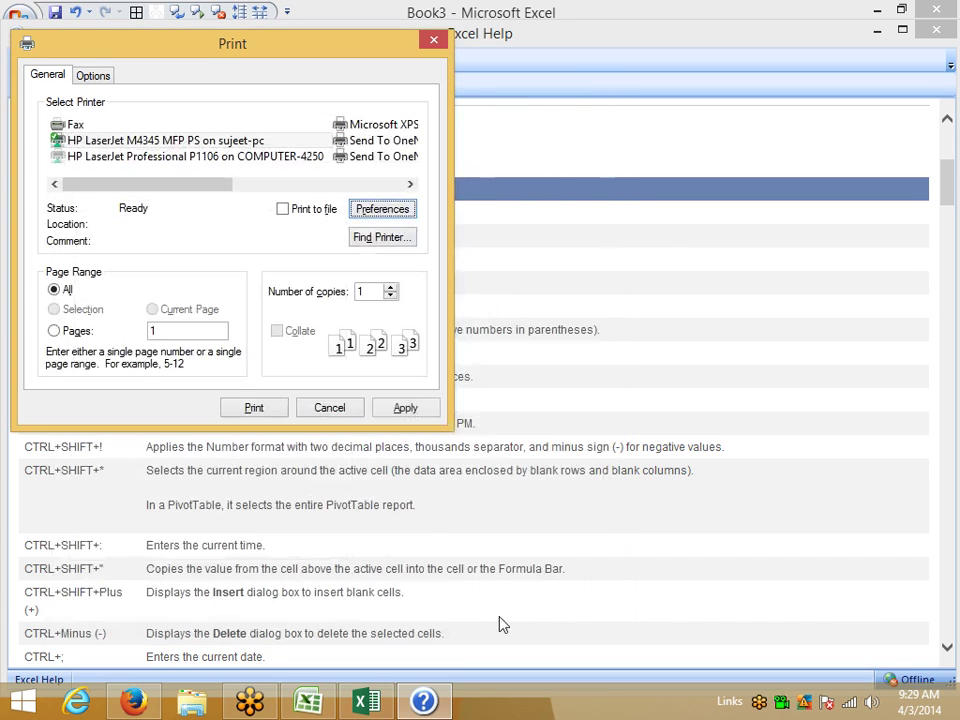
click(265, 415)
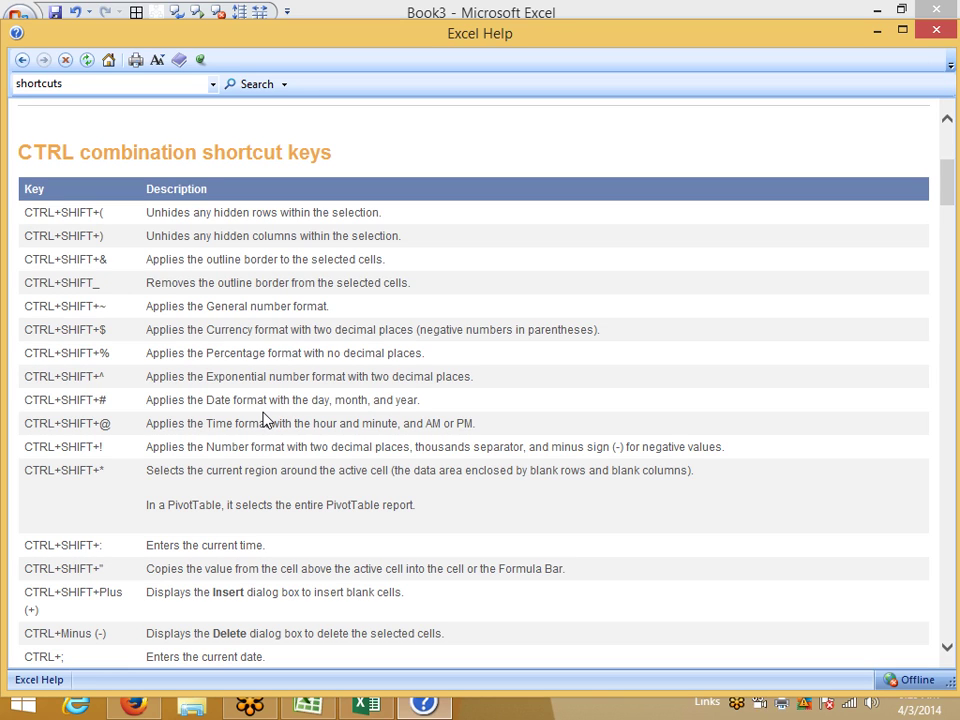
click(935, 37)
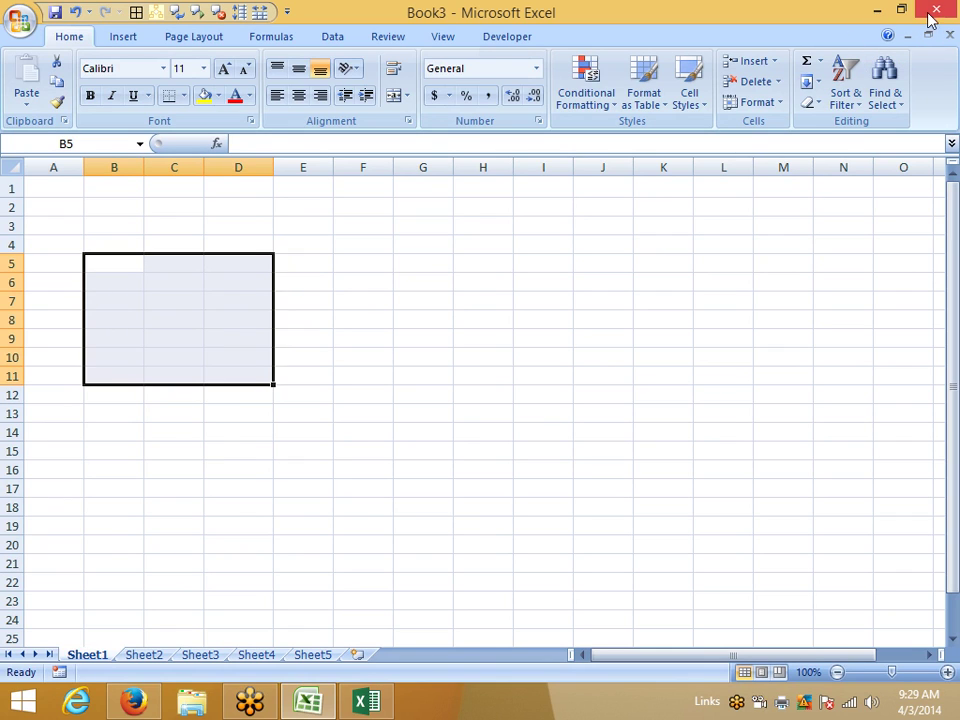
Select the range C1:F10, copy it, cancel the copy and select cell F7
click(277, 228)
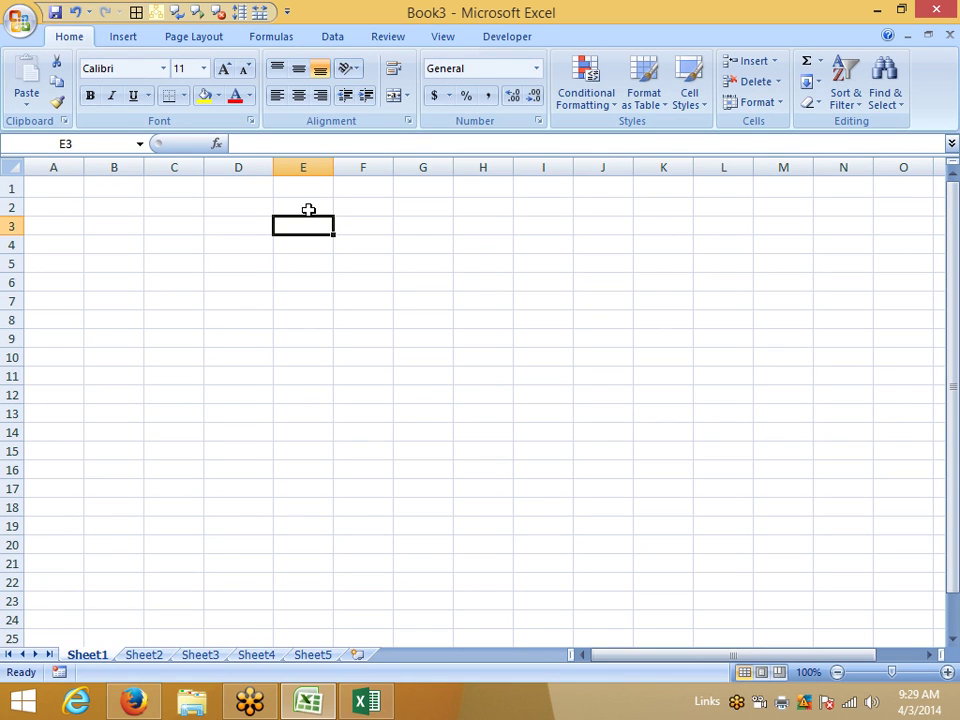
drag(174, 188, 371, 371)
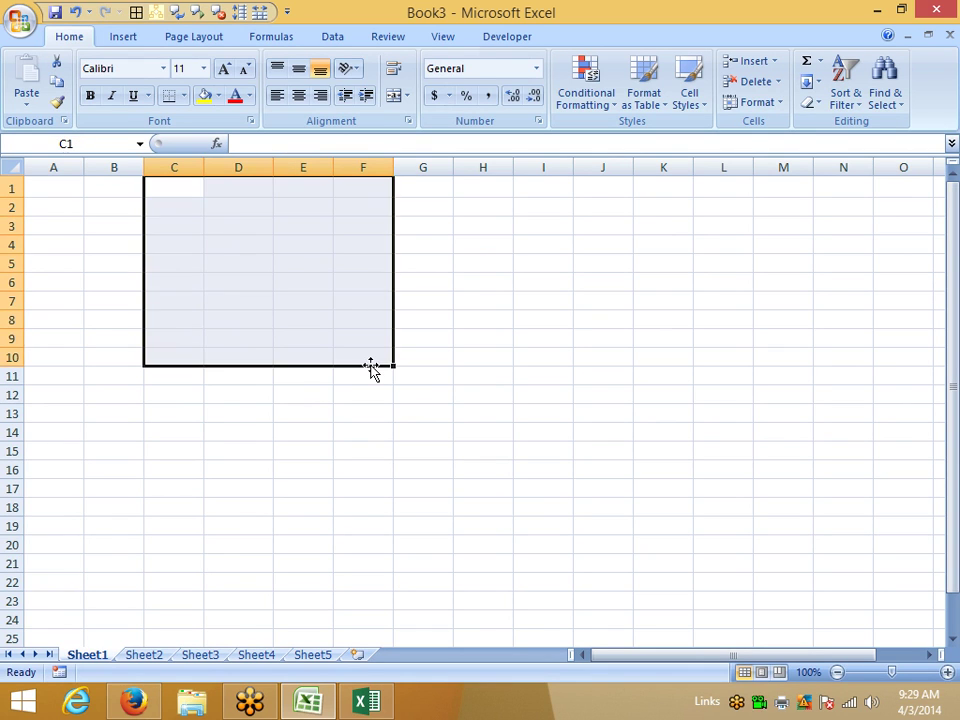
key(ctrl+c)
key(Escape)
click(366, 307)
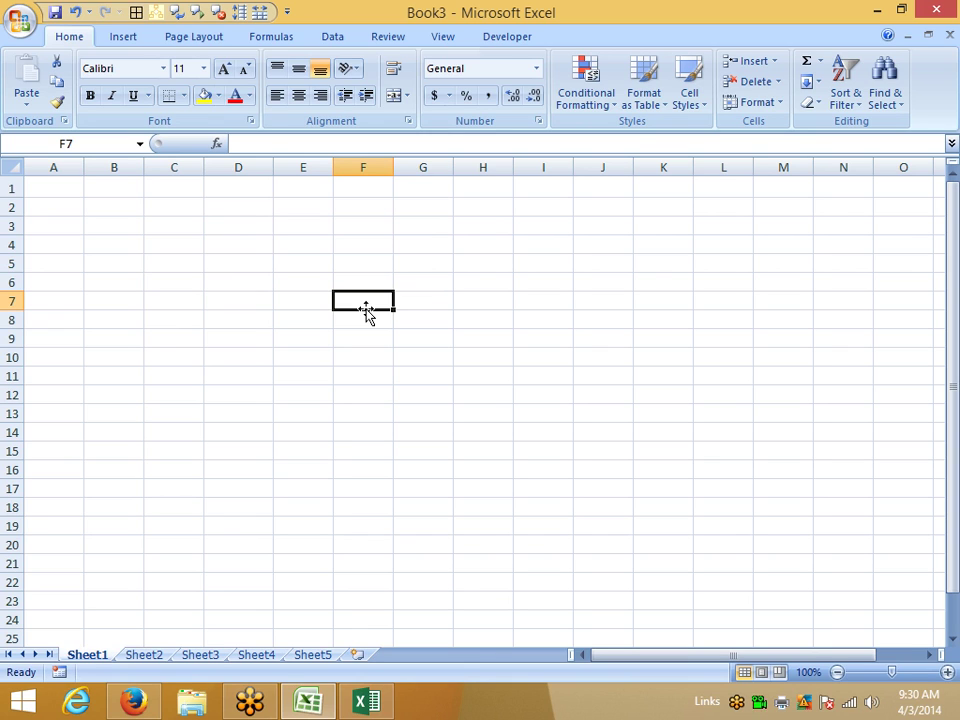
Fill cell D5 with a dark gray shade from the theme colors
click(258, 313)
drag(258, 313, 207, 265)
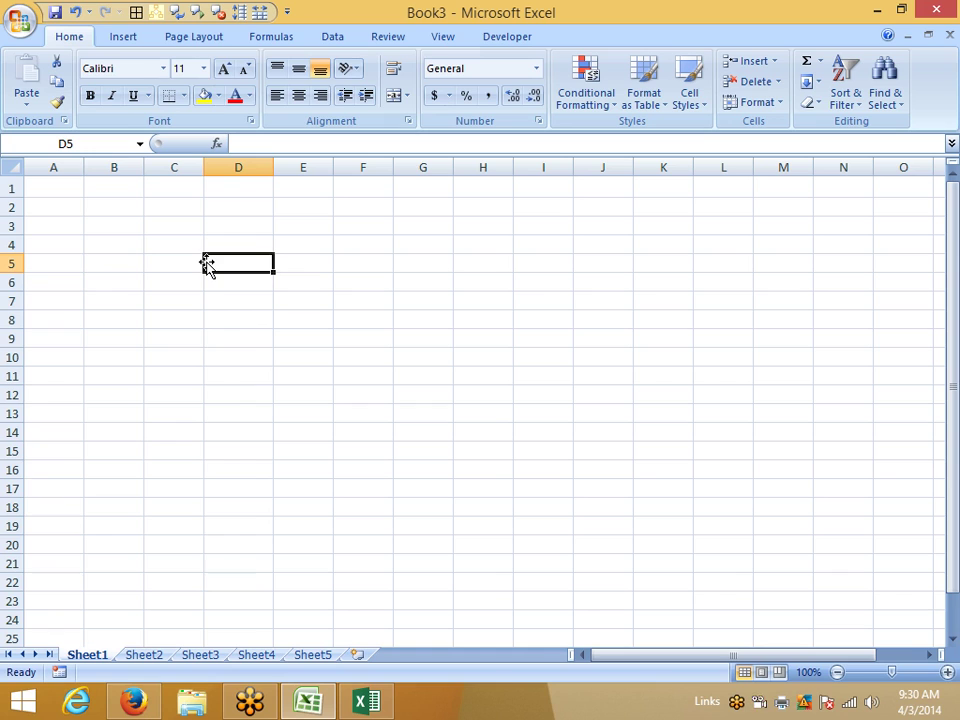
key(alt)
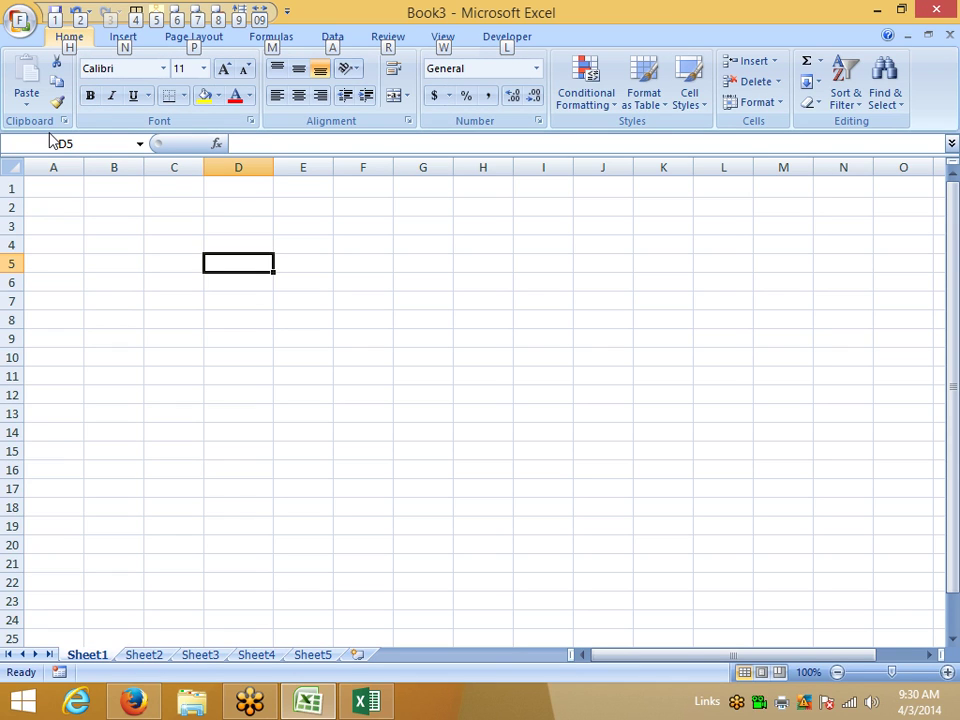
key(h)
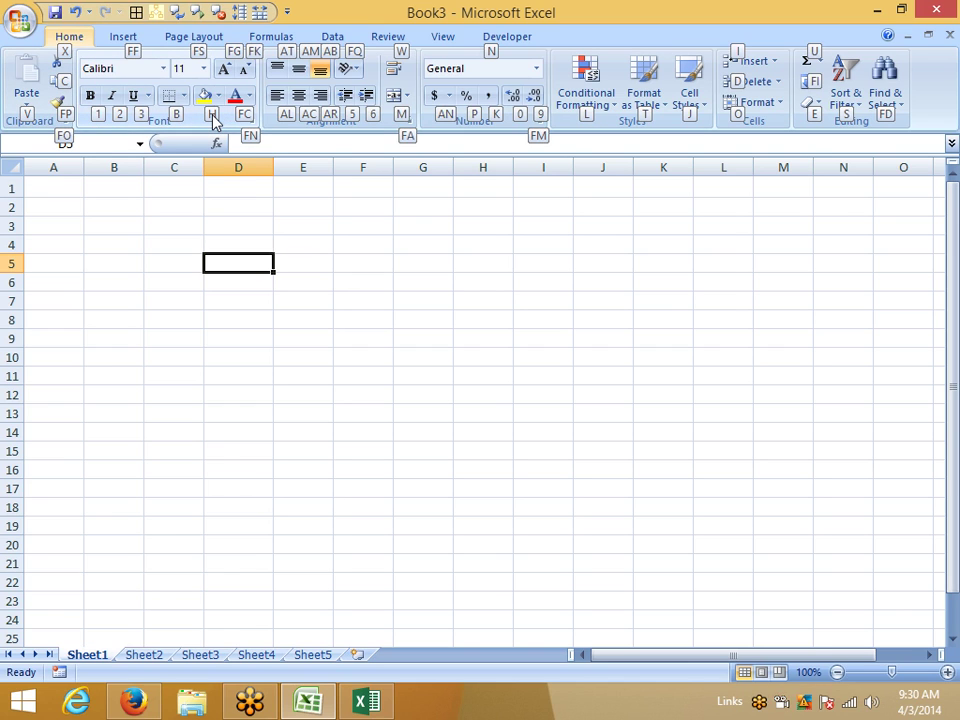
key(h)
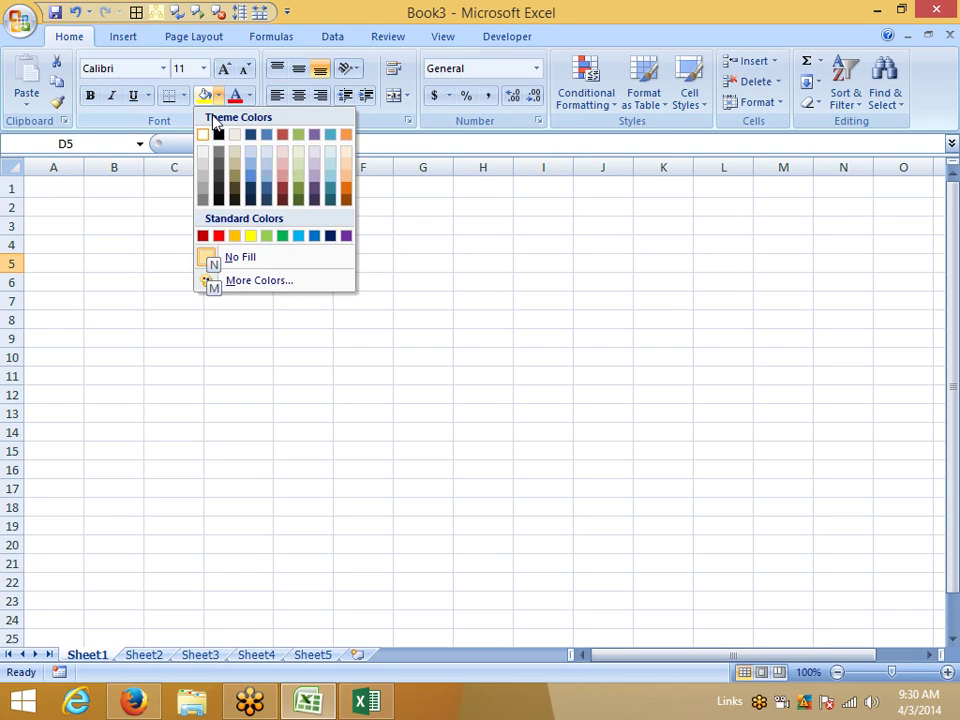
key(Right)
key(Down)
key(Down)
key(Return)
Apply All Borders to the range B7:E9
key(Left)
key(Down)
key(Down)
key(Left)
key(shift+Right)
key(shift+Right)
key(shift+Right)
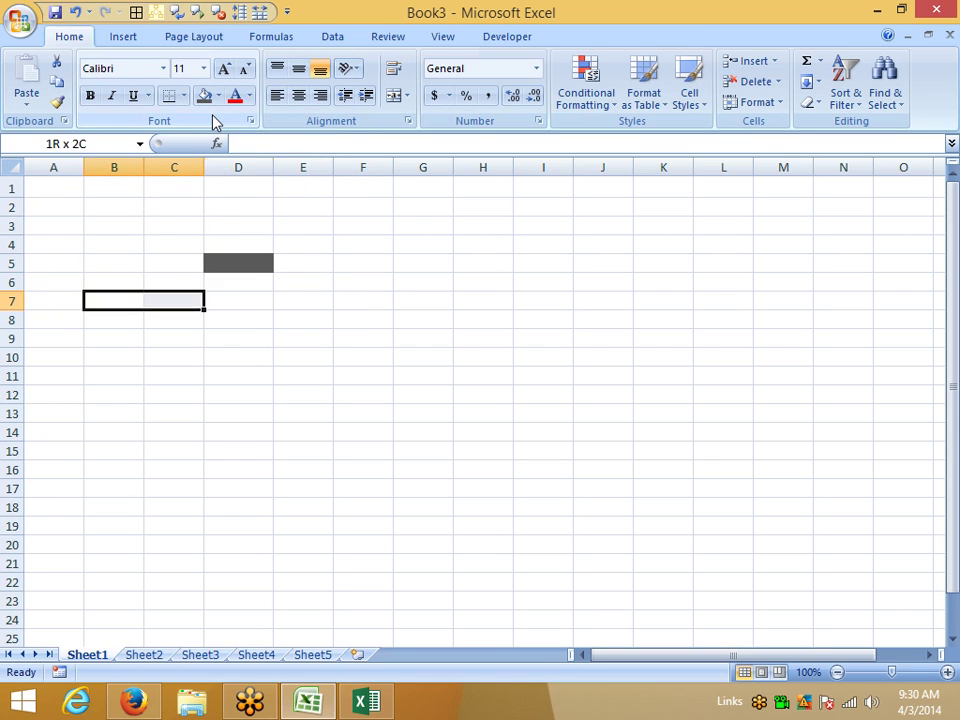
key(shift+Down)
key(shift+Down)
key(alt)
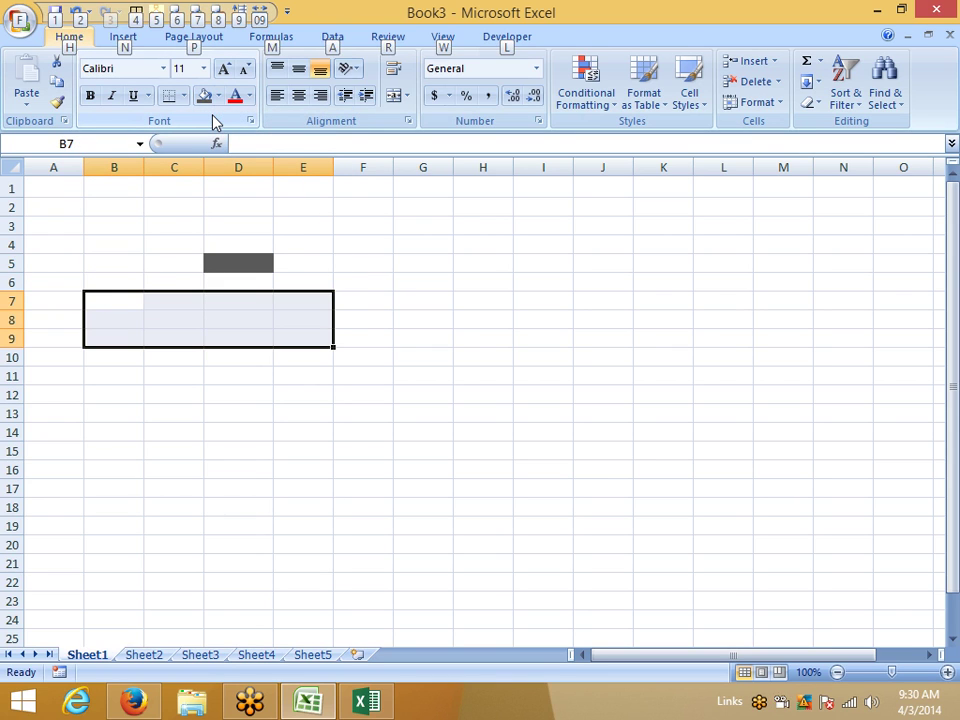
key(h)
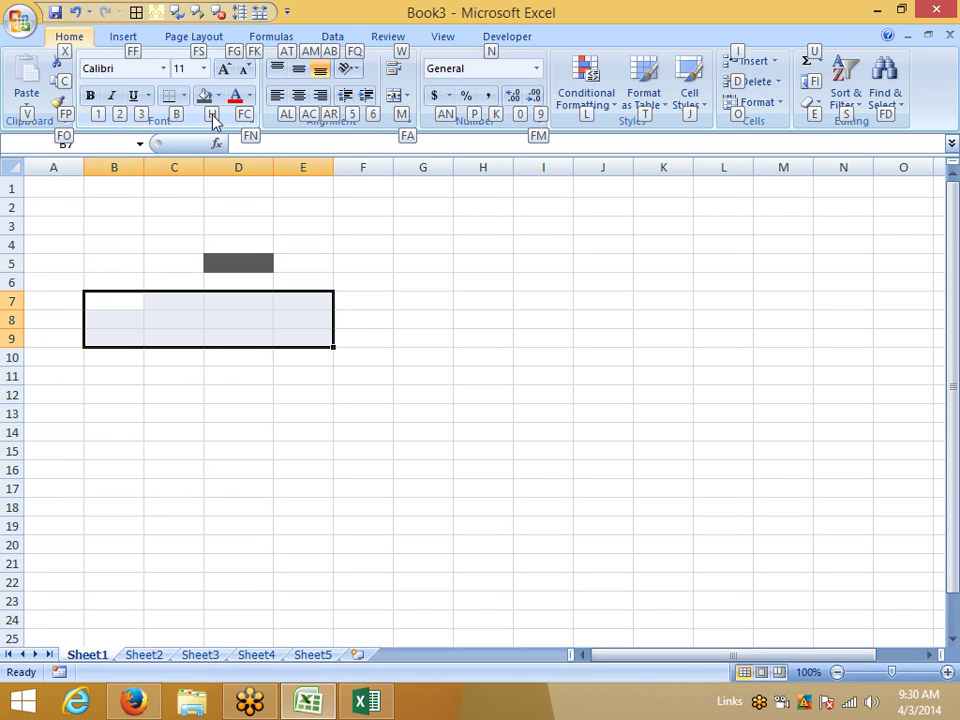
key(b)
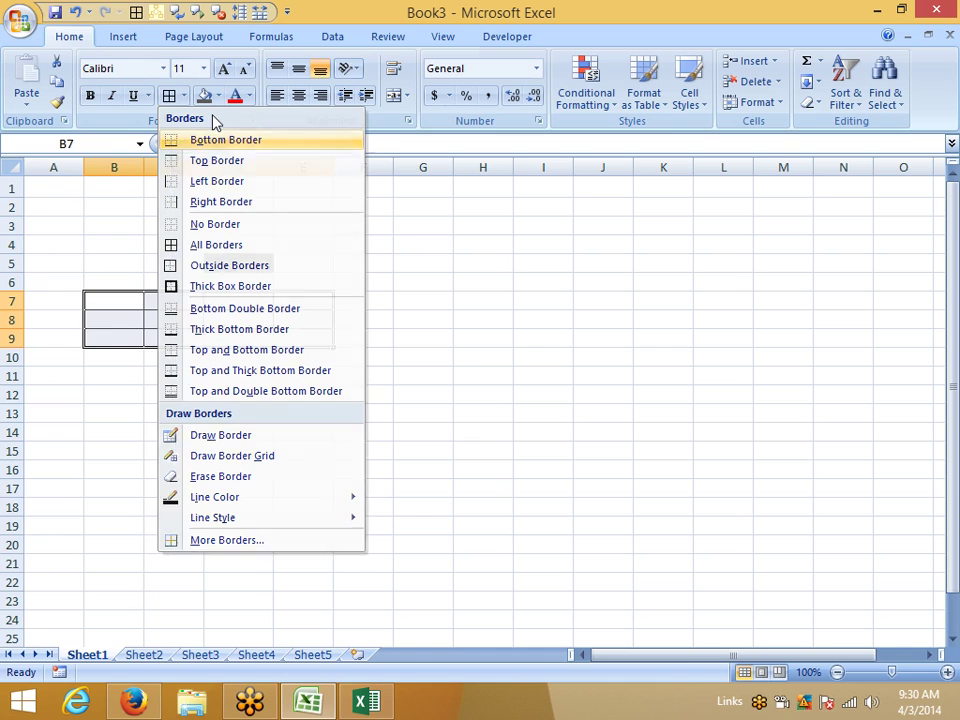
key(a)
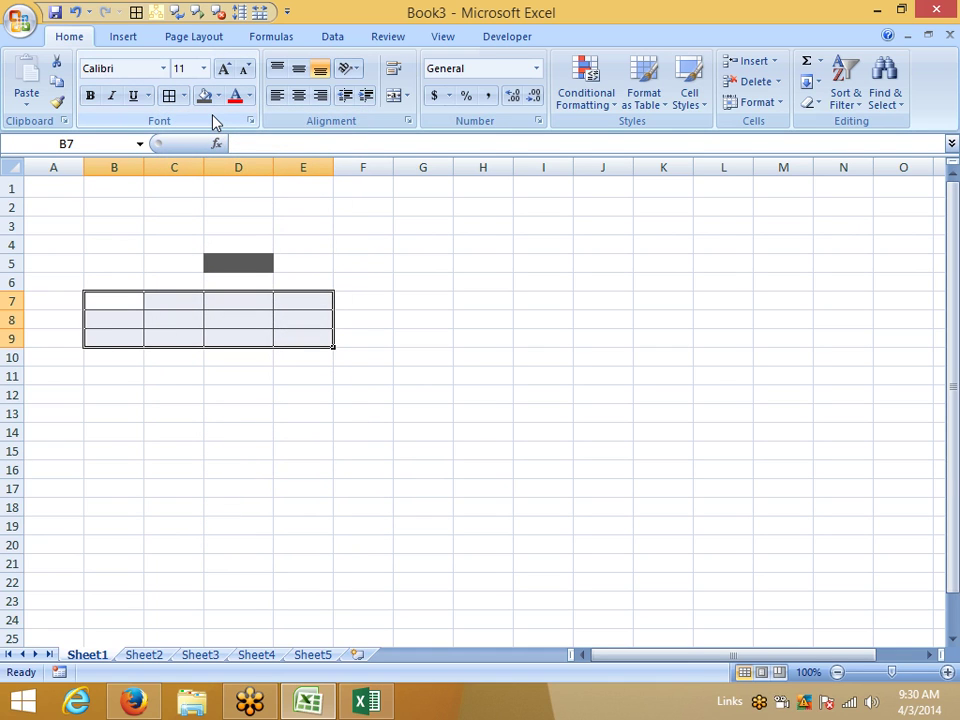
Select cell G4, show the ribbon's access key hints and dismiss them
click(421, 242)
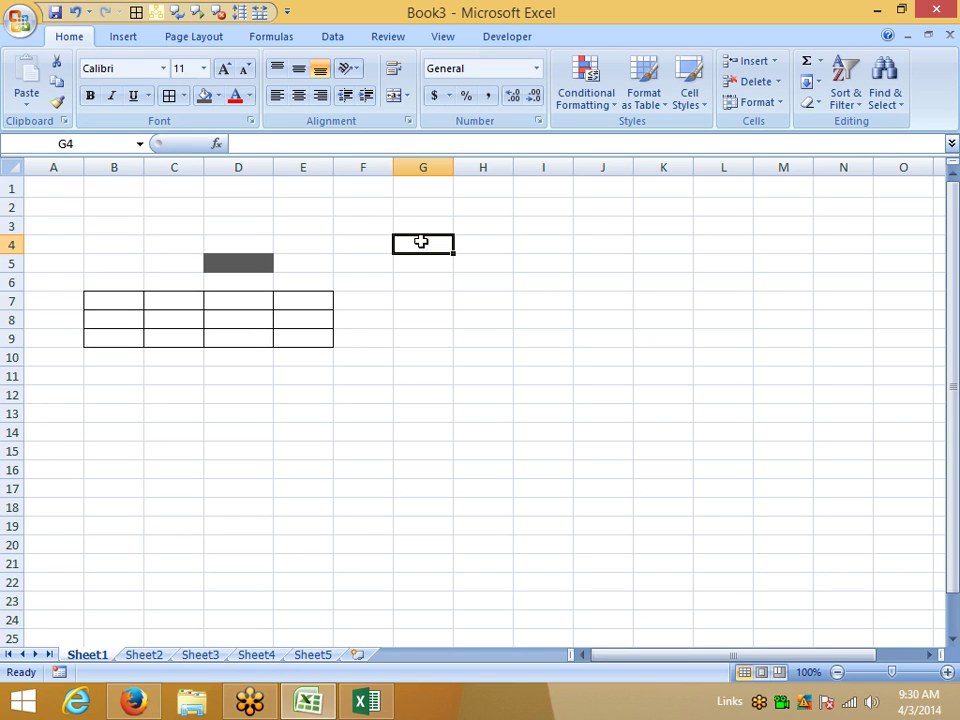
key(alt)
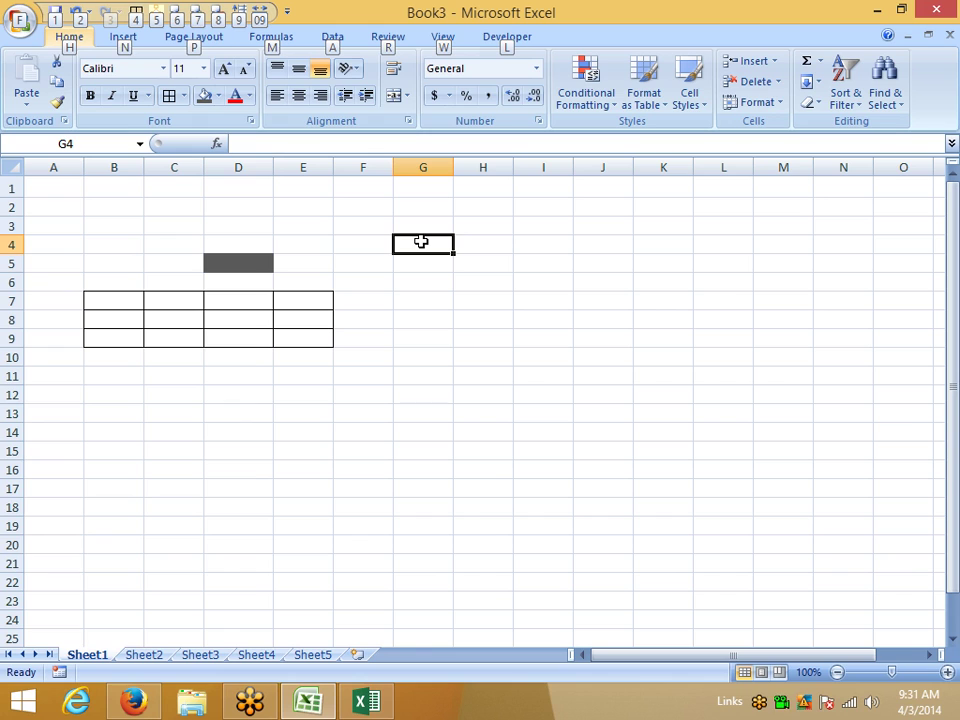
key(Escape)
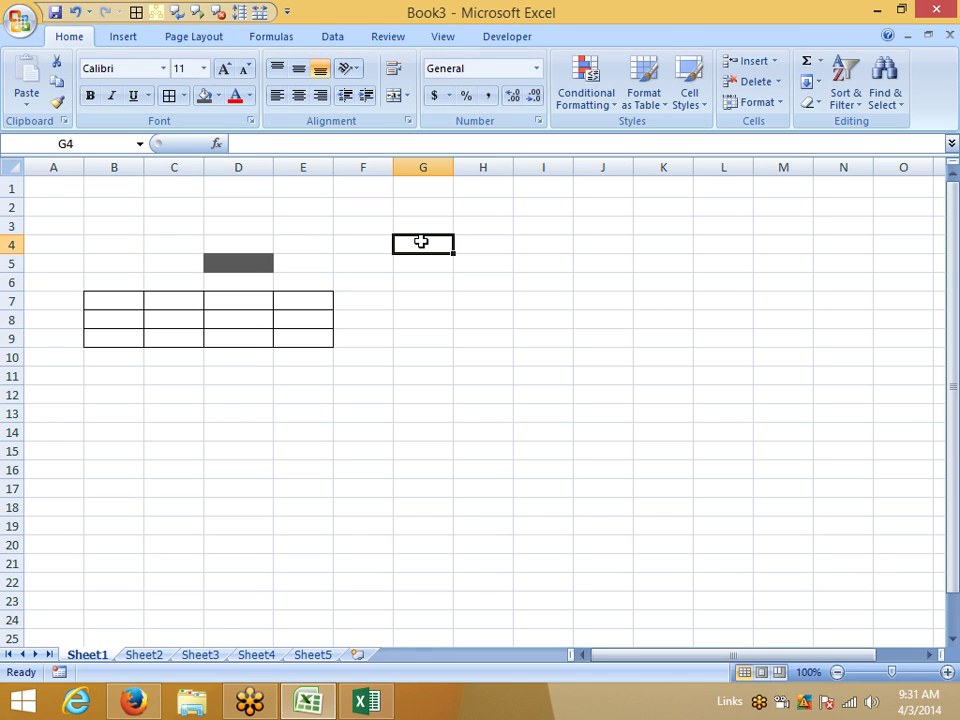
Select cell C12, bring up its Format Cells settings and view the Time number formats
key(Down)
key(Down)
key(Down)
key(Down)
key(Down)
key(Down)
key(Down)
key(Down)
key(Left)
key(Left)
key(Left)
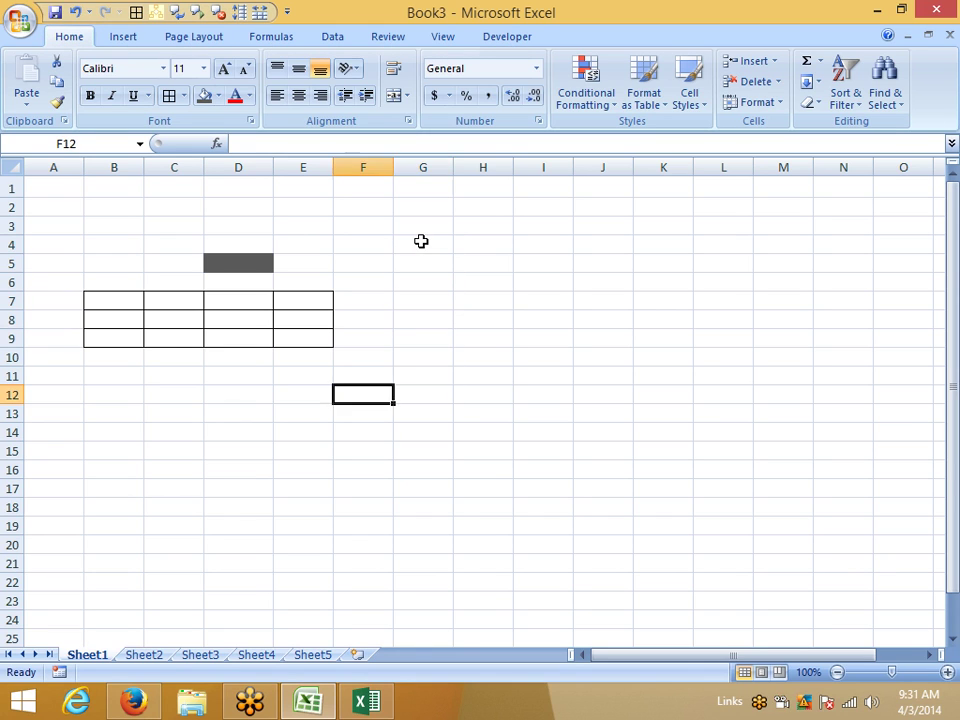
key(Left)
key(Left)
key(Right)
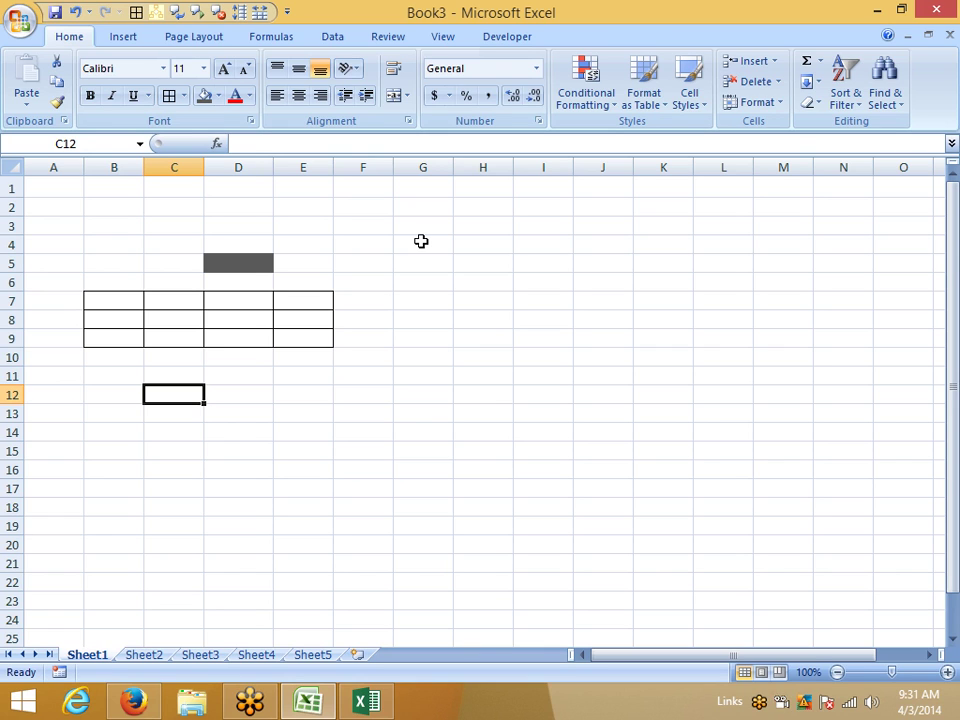
key(shift+F10)
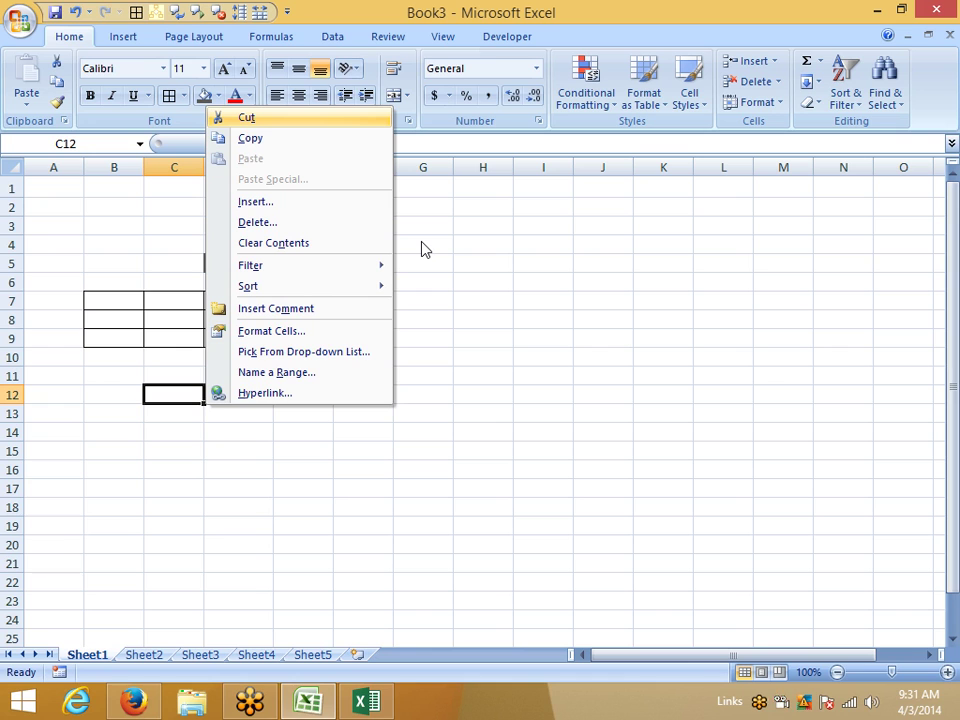
key(f)
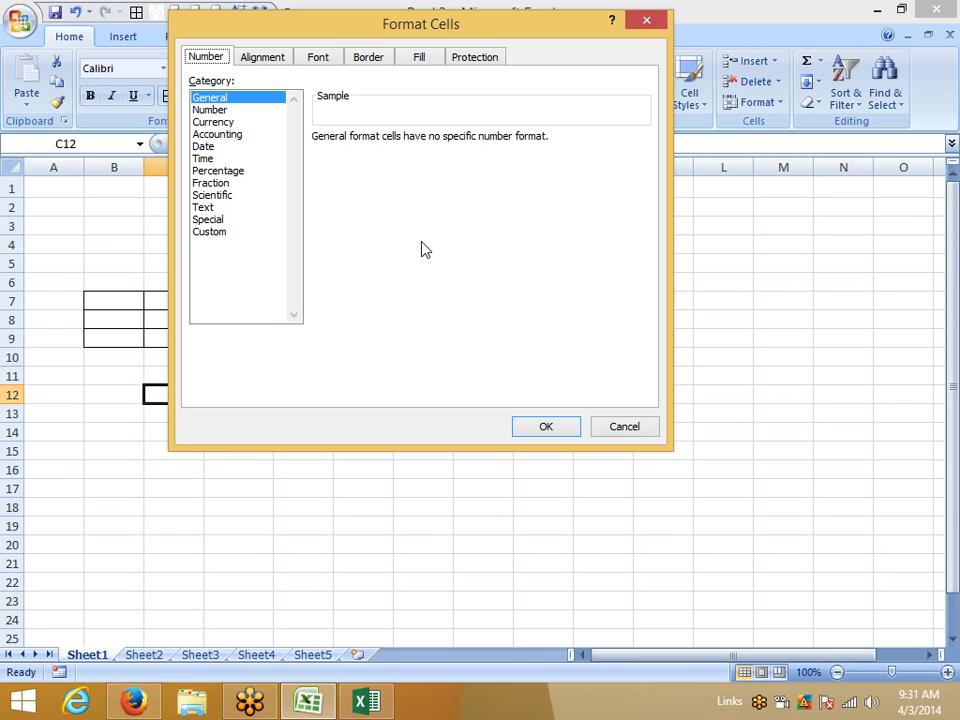
key(Down)
key(Down)
key(Down)
key(Down)
key(Down)
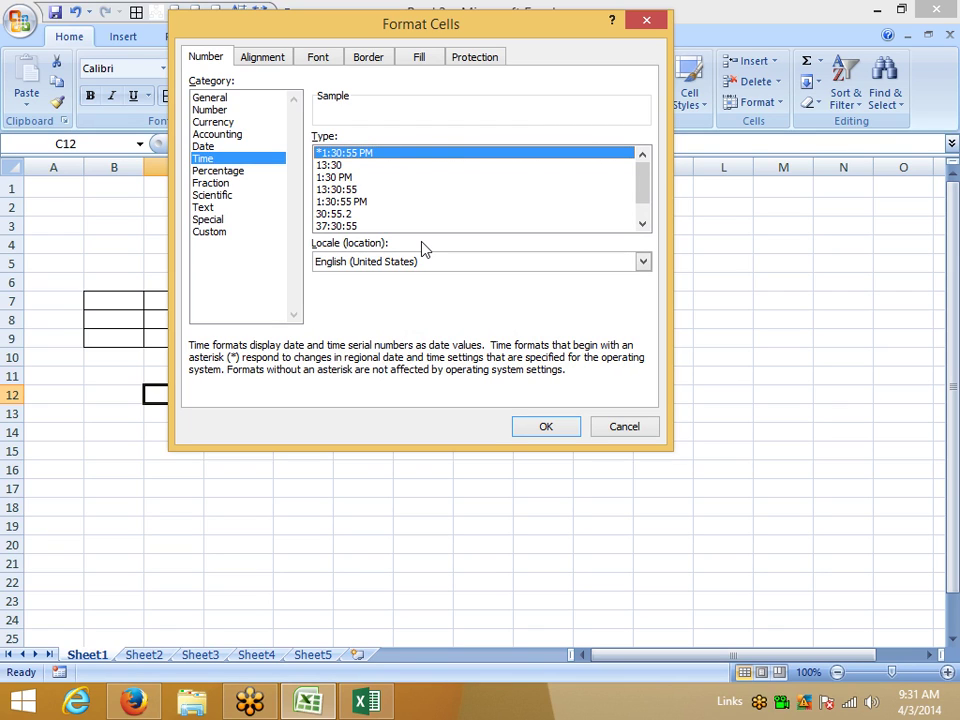
Look through the Alignment, Font and Border settings in Format Cells and return to Alignment
key(ctrl+Tab)
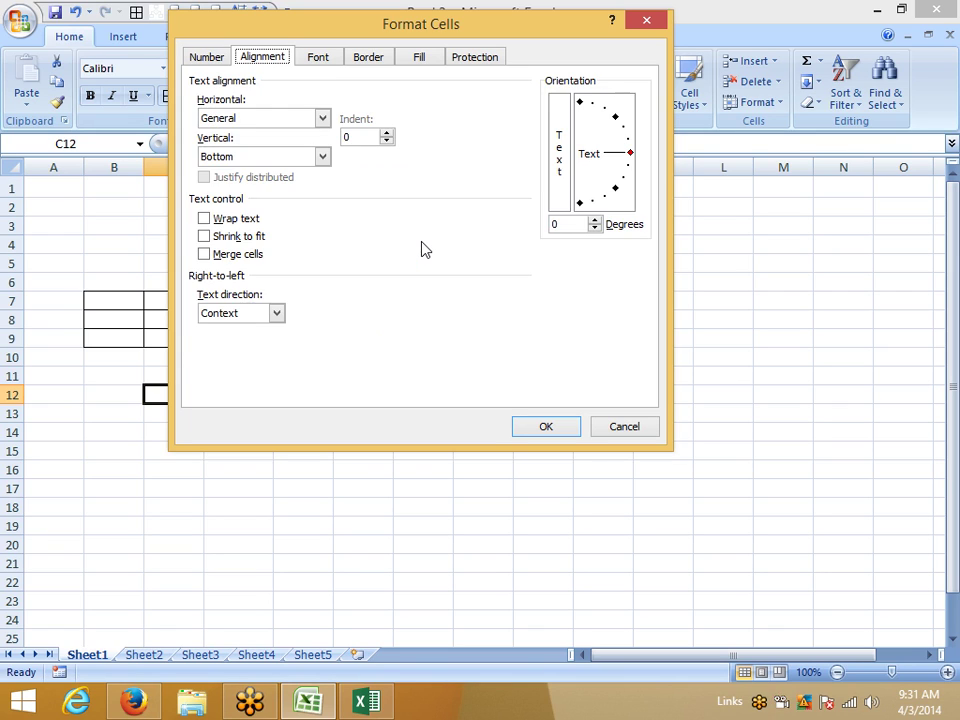
key(Tab)
key(Tab)
key(Tab)
key(Tab)
key(ctrl+Tab)
key(ctrl+Tab)
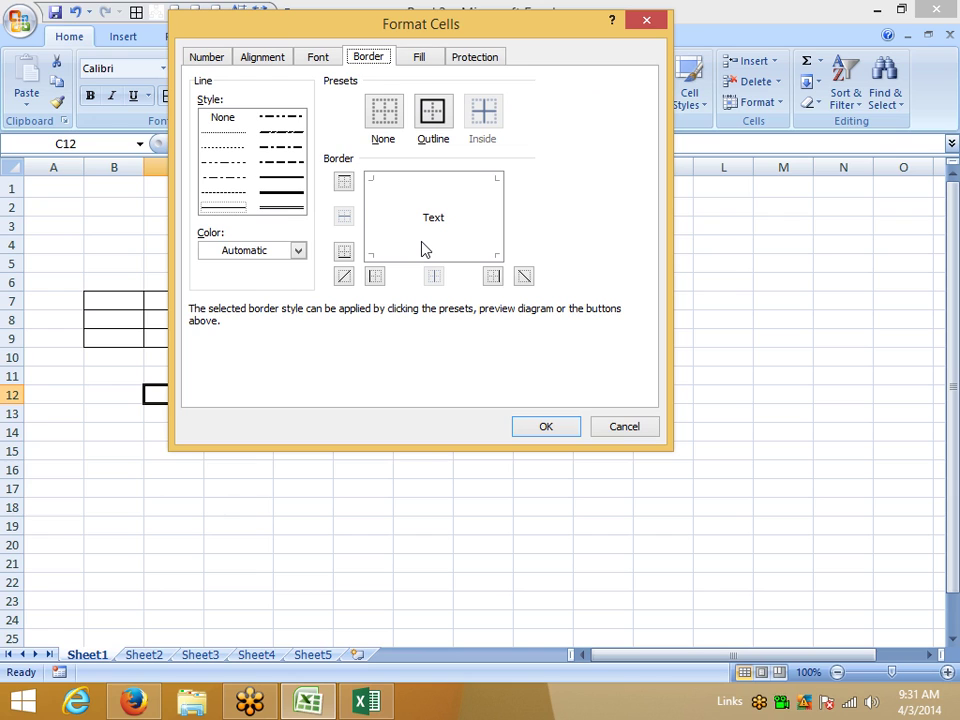
key(Tab)
key(Tab)
key(Tab)
key(Tab)
key(Tab)
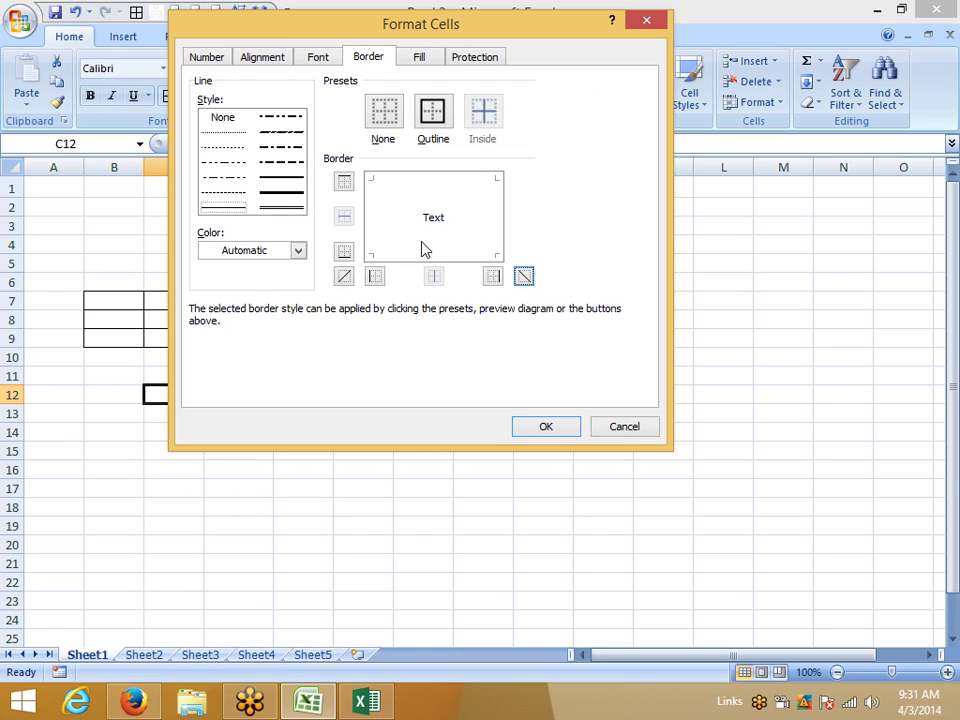
key(ctrl+shift+Tab)
key(ctrl+shift+Tab)
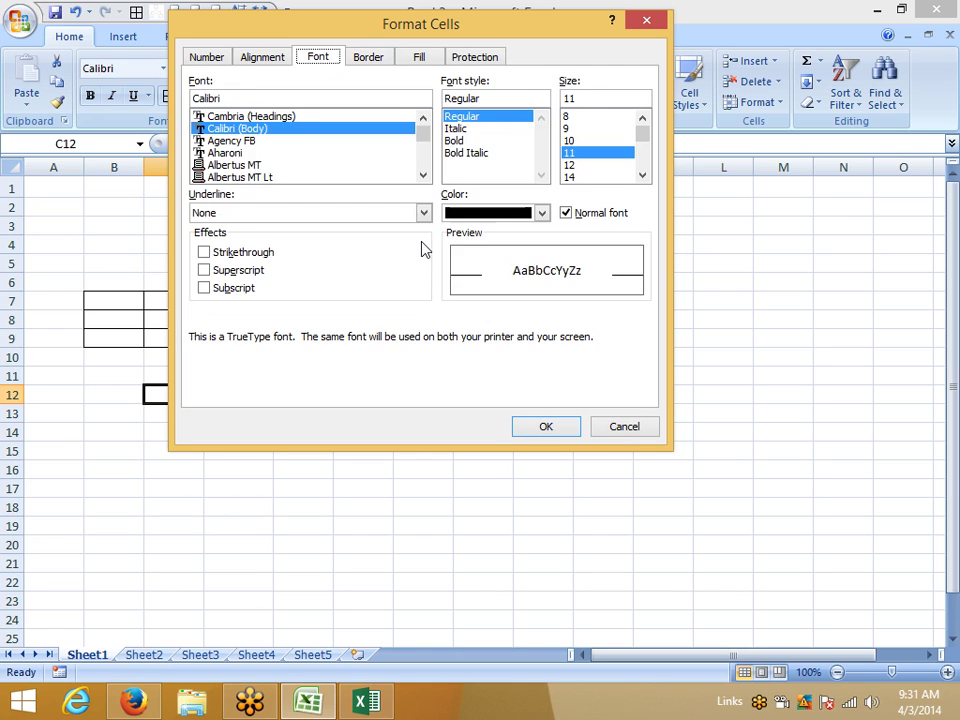
key(ctrl+Tab)
key(ctrl+Tab)
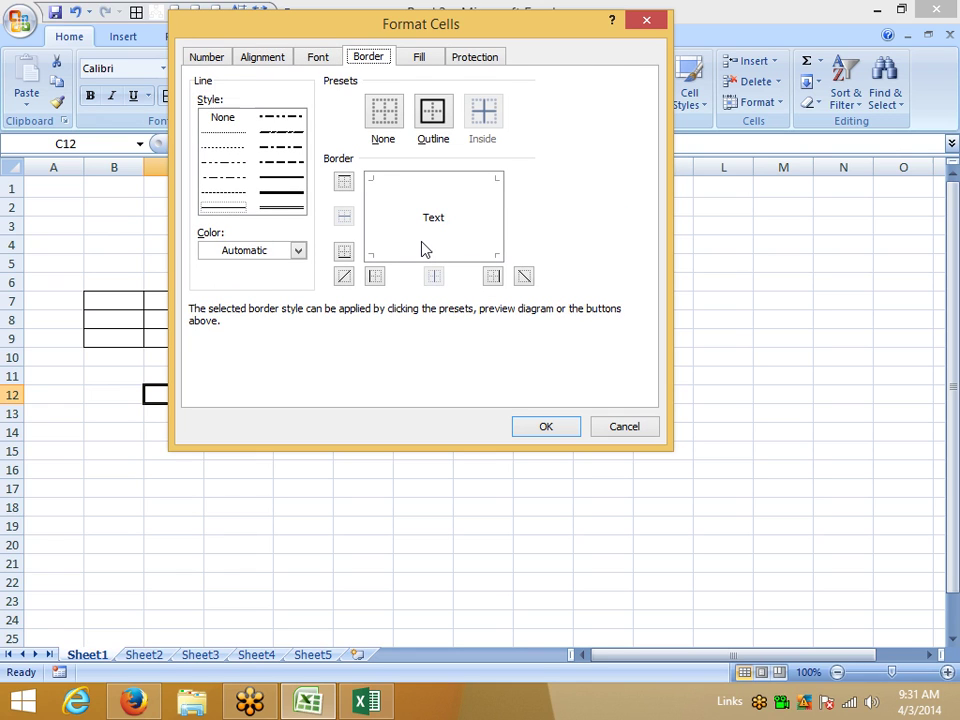
key(ctrl+shift+Tab)
key(ctrl+shift+Tab)
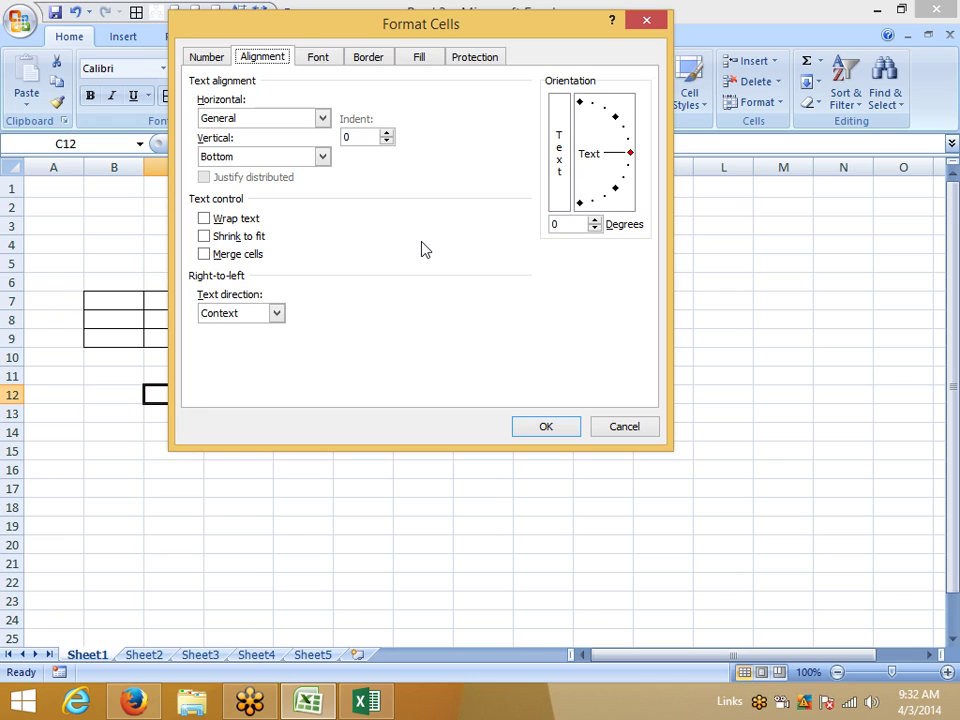
Switch the Wrap text option on and off repeatedly, leaving it off
key(Tab)
key(Tab)
key(Tab)
key(space)
key(space)
key(space)
key(space)
key(space)
key(space)
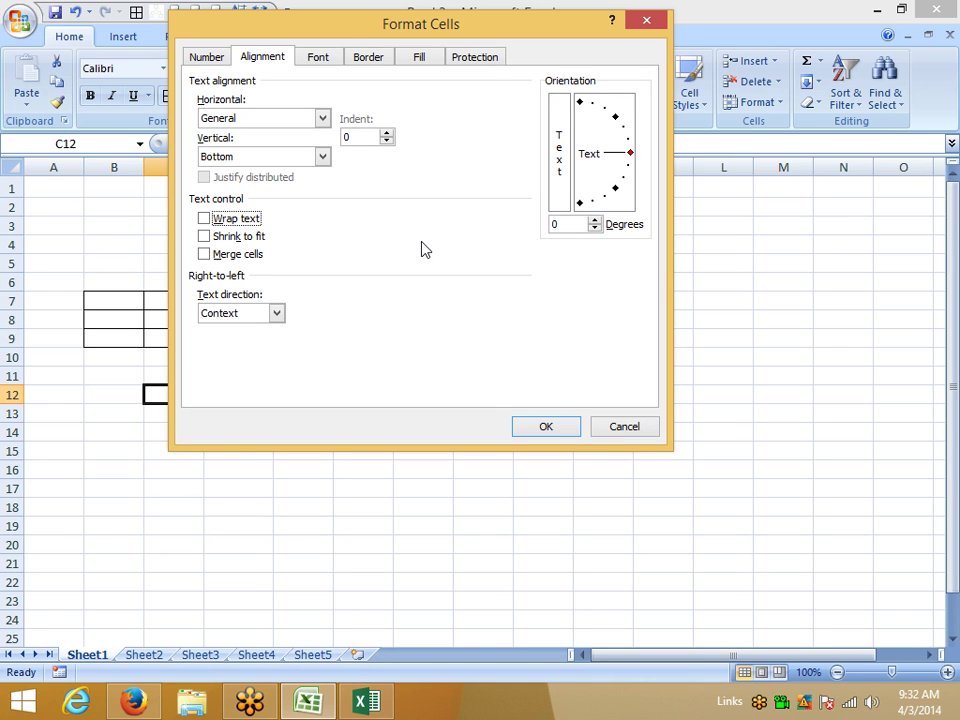
Cycle through the Font, Border and Alignment settings again and close Format Cells without applying changes
key(ctrl+Tab)
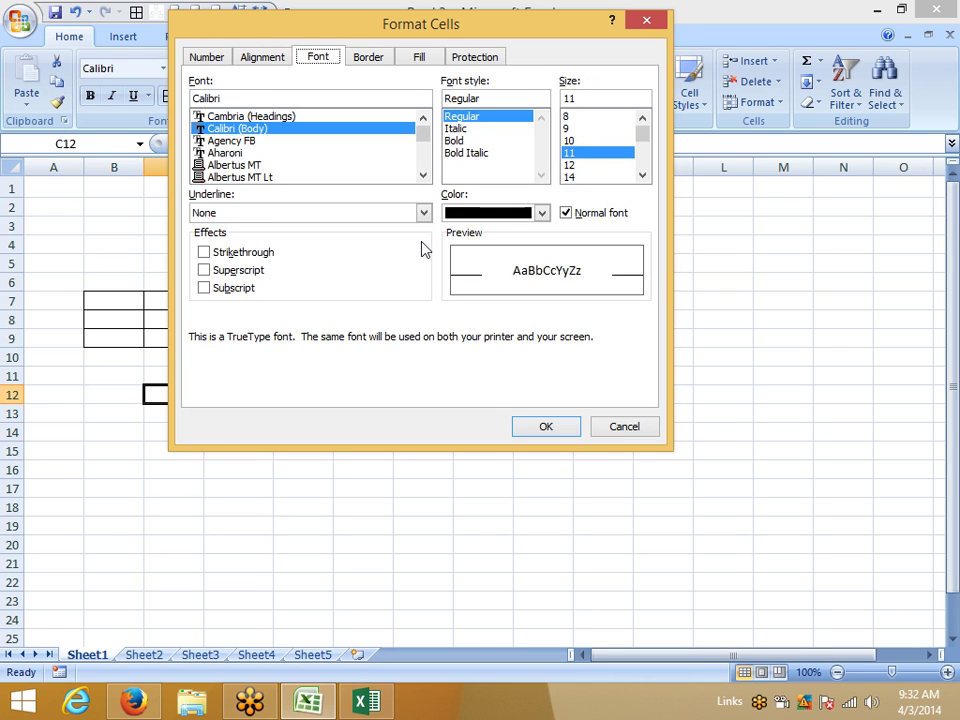
key(ctrl+Tab)
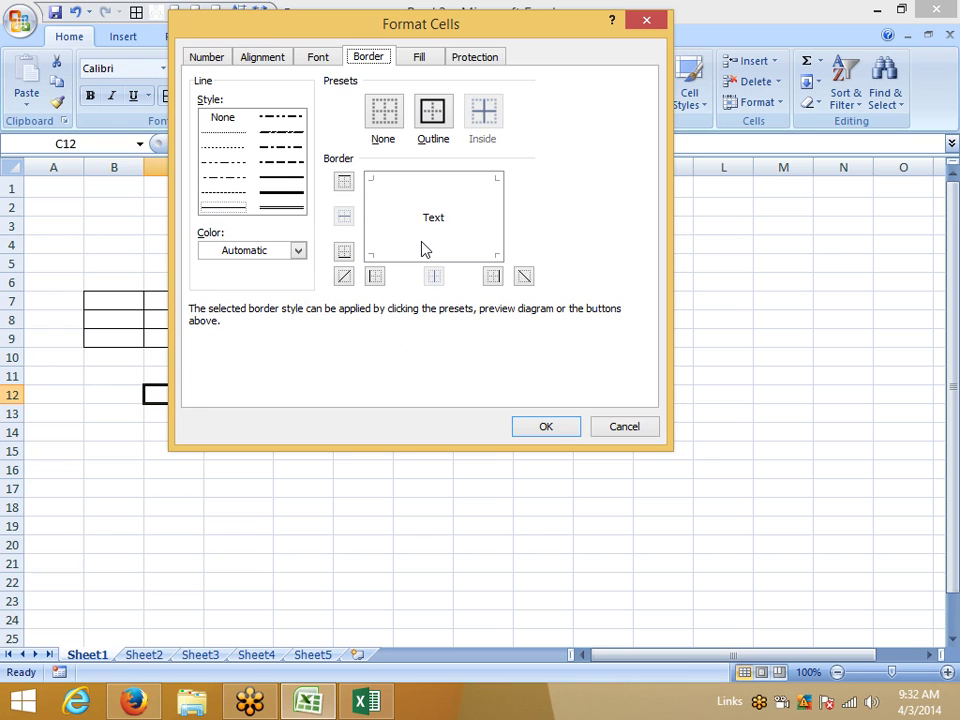
key(ctrl+shift+Tab)
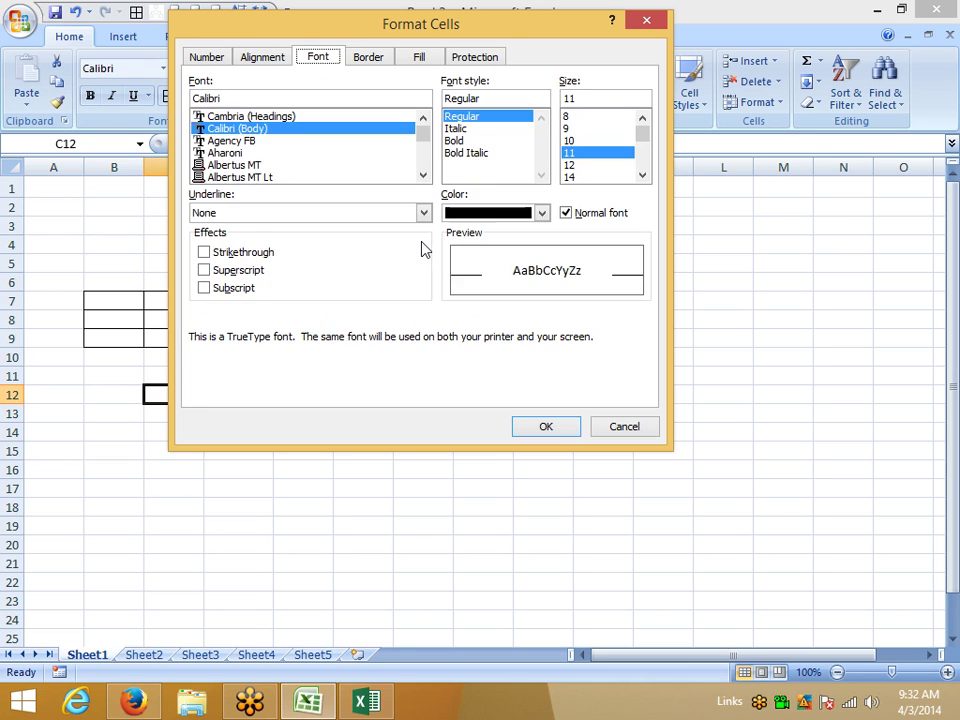
key(ctrl+shift+Tab)
key(ctrl+Tab)
key(ctrl+Tab)
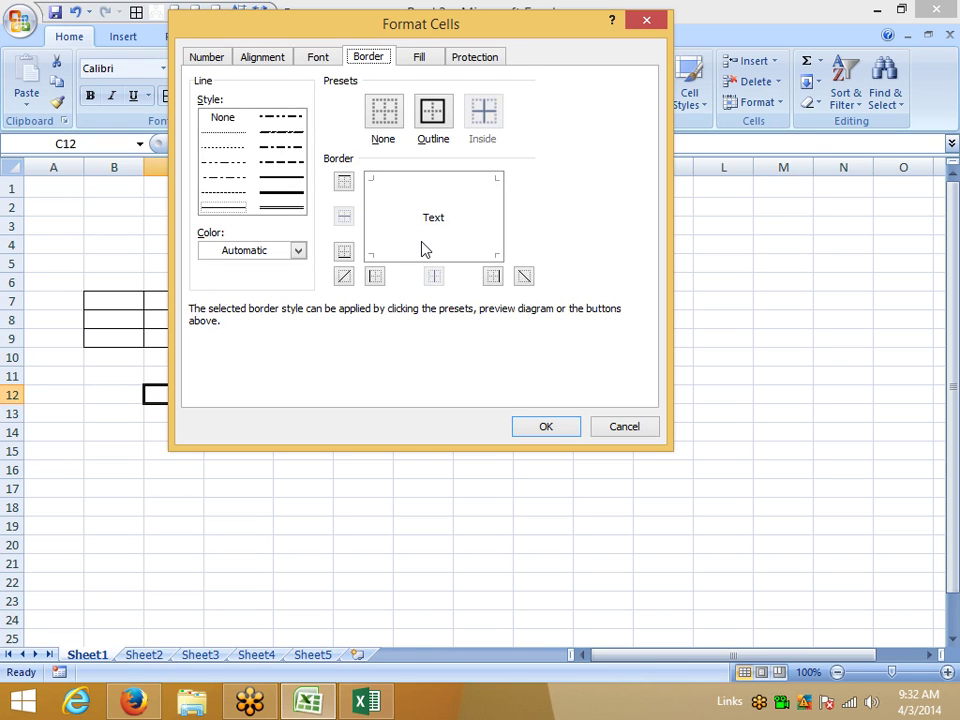
key(ctrl+shift+Tab)
key(ctrl+shift+Tab)
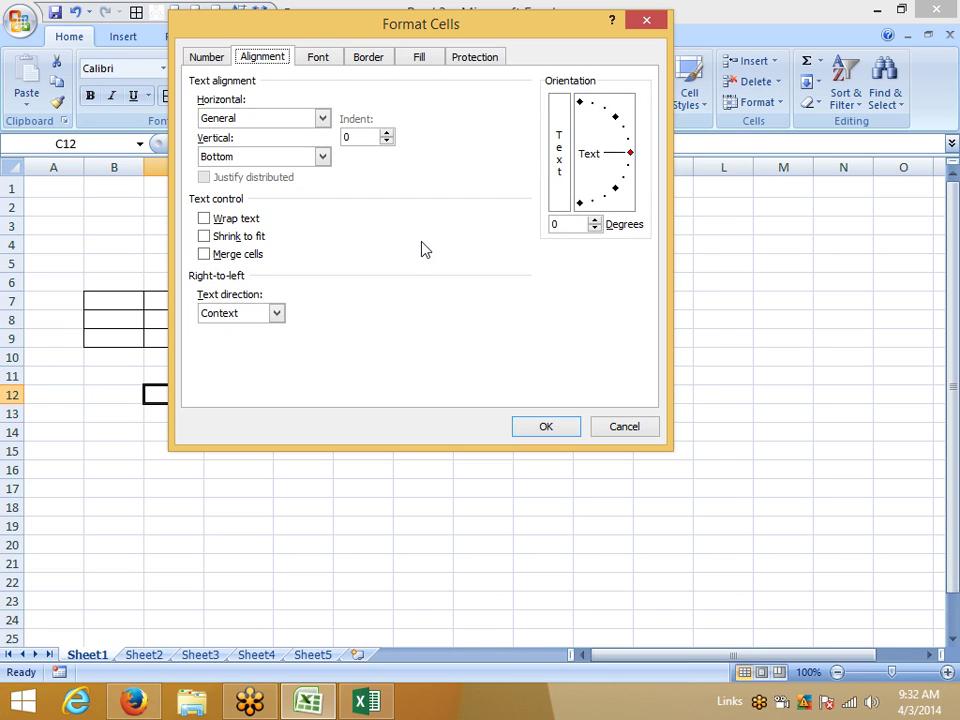
key(Escape)
key(Right)
key(Right)
key(Right)
key(Up)
key(Up)
key(Up)
key(Up)
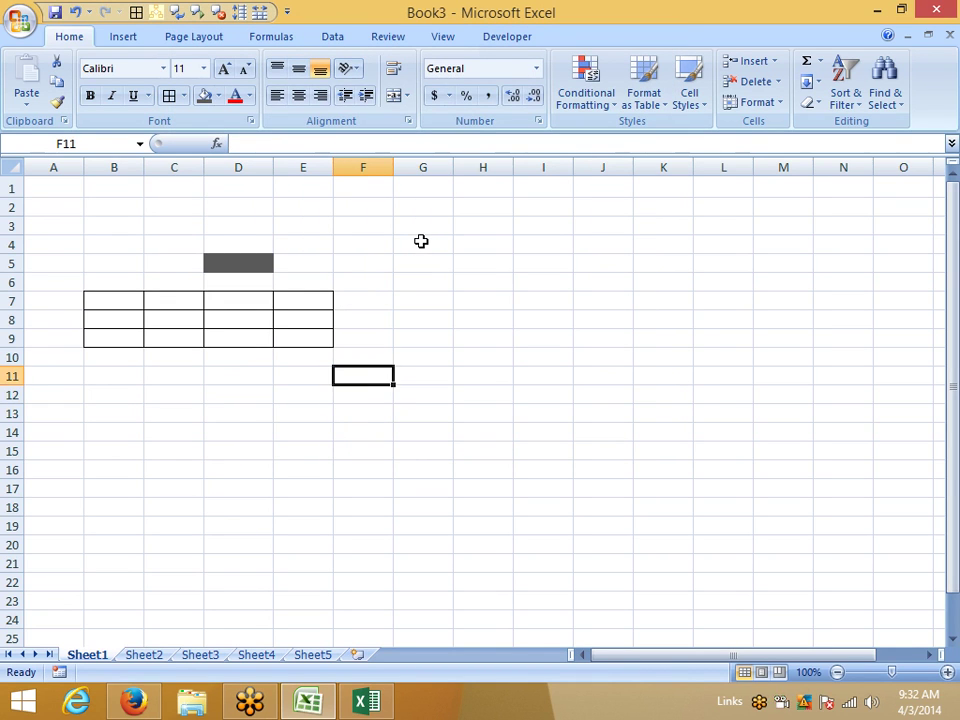
key(Up)
key(Up)
key(Up)
key(Up)
key(Right)
key(Right)
key(Down)
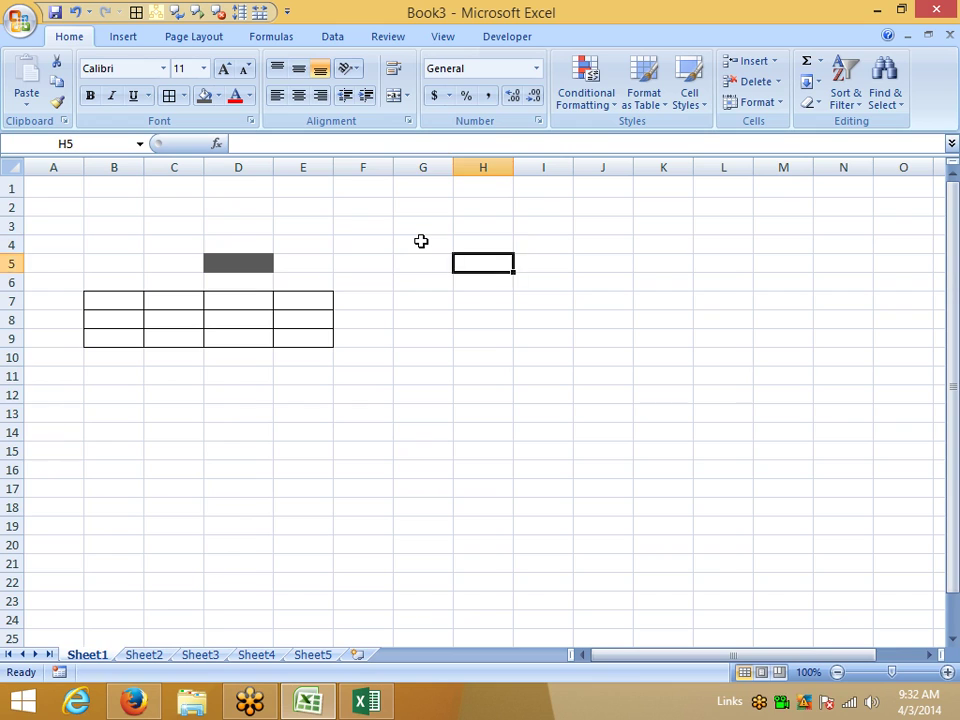
key(Down)
key(Left)
key(Left)
key(Up)
key(Up)
key(Up)
key(Right)
key(Right)
key(Left)
key(Down)
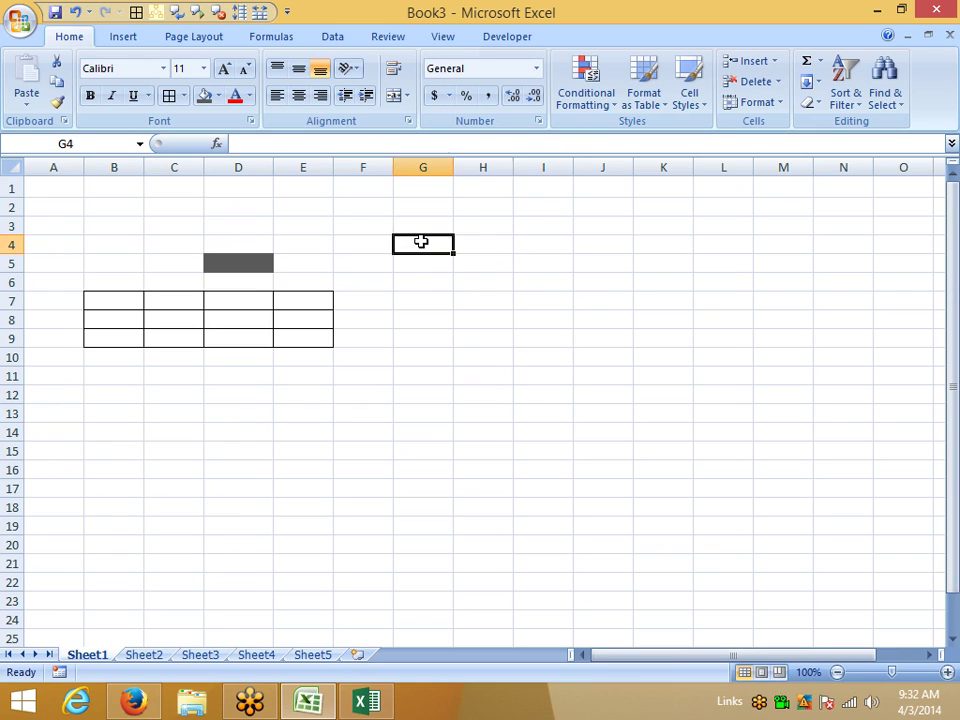
key(Left)
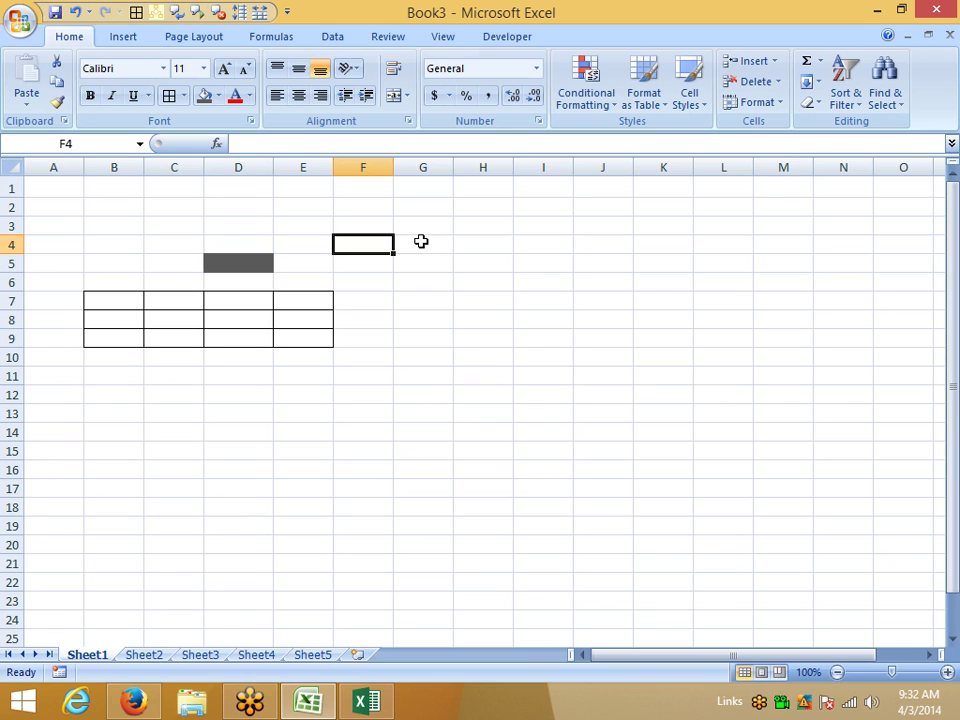
key(Right)
key(Right)
key(Right)
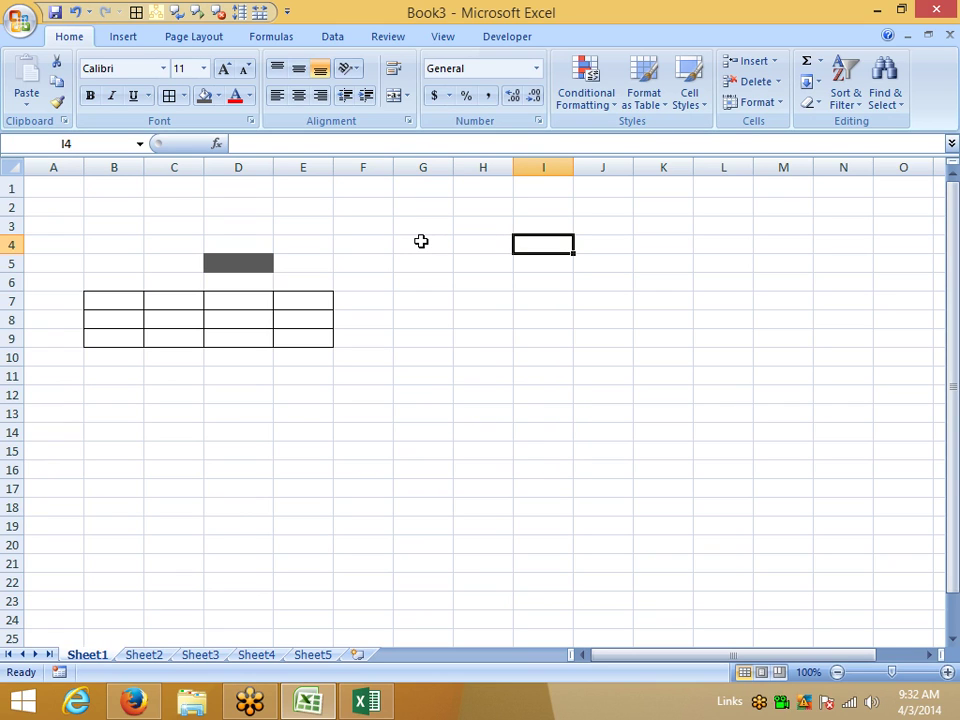
key(Left)
key(Left)
key(Left)
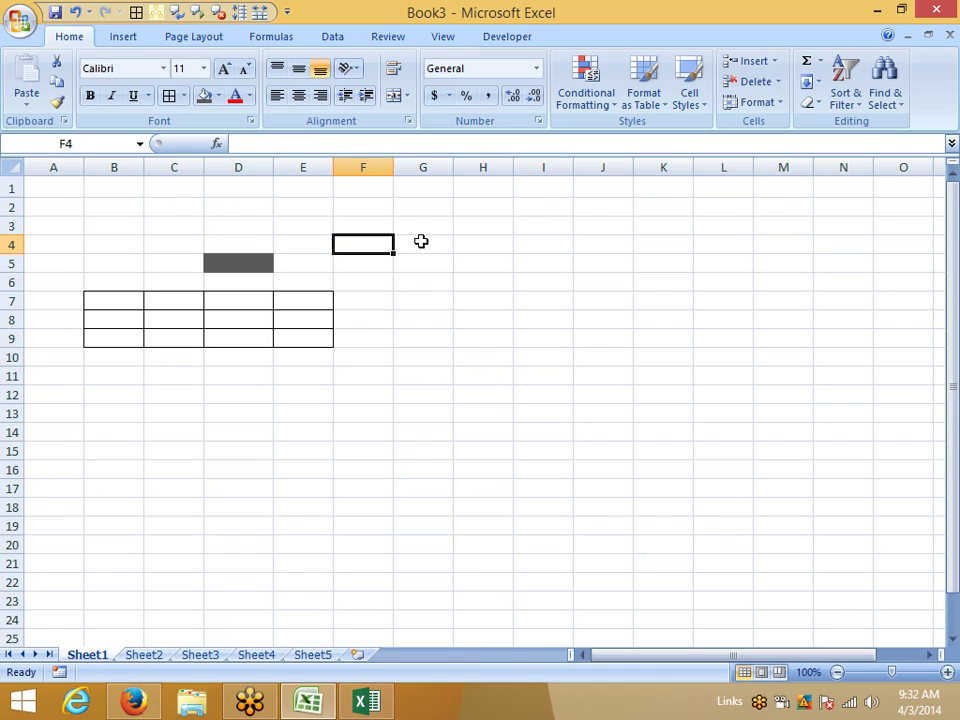
Move the active cell down column F from F4 to F8 and back up to F4
key(Down)
key(Down)
key(Down)
key(Down)
key(Up)
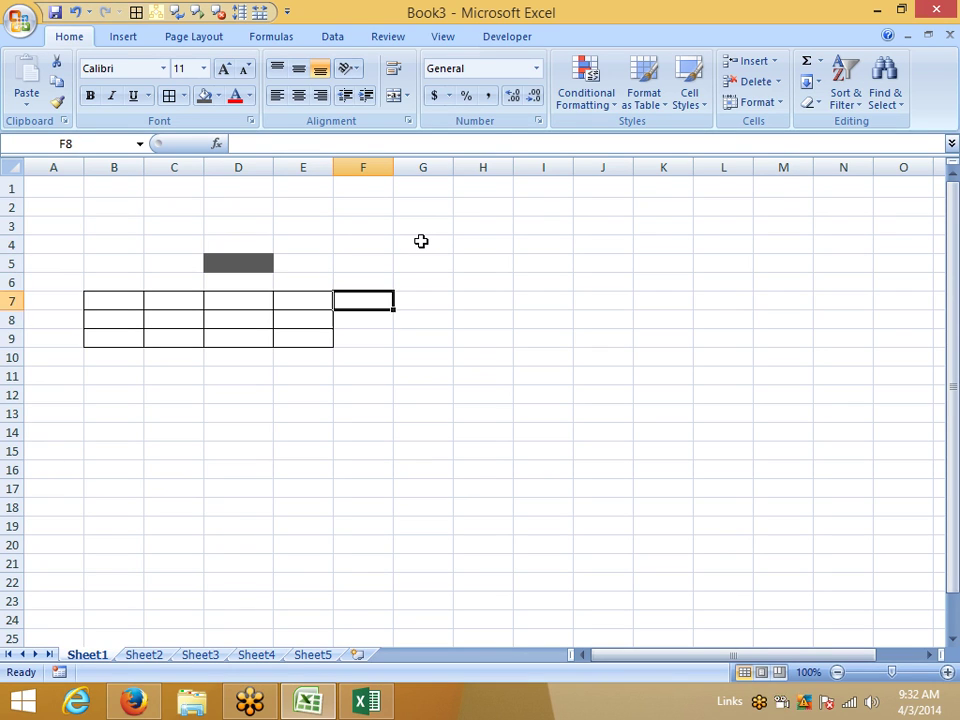
key(Up)
key(Up)
key(Up)
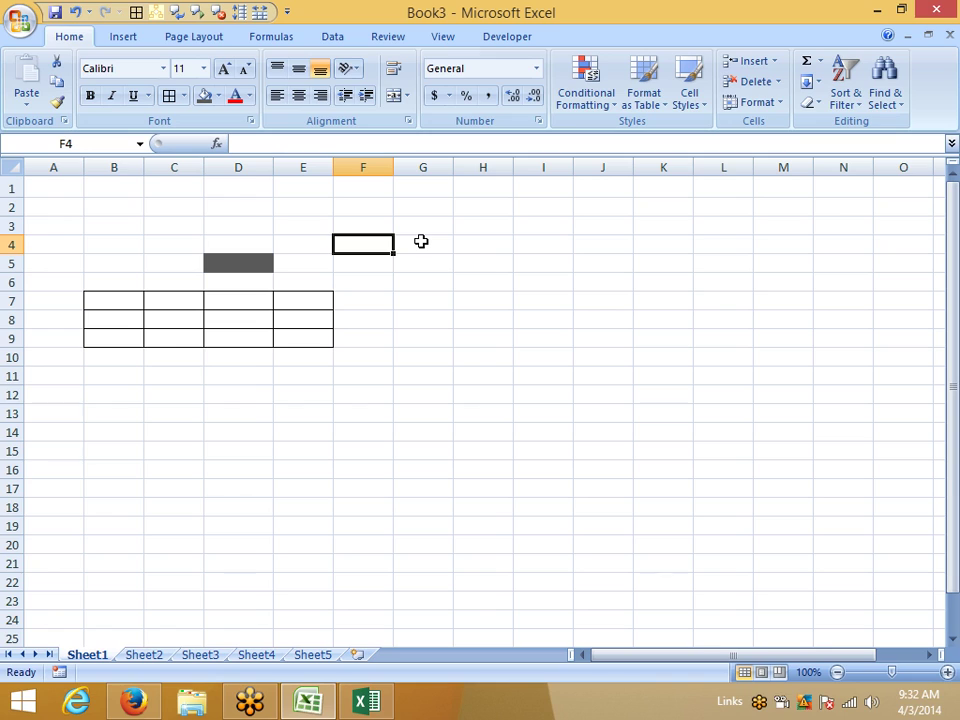
Find the On-Screen Keyboard through the Windows Start search and launch it over the worksheet
key(super)
text(o)
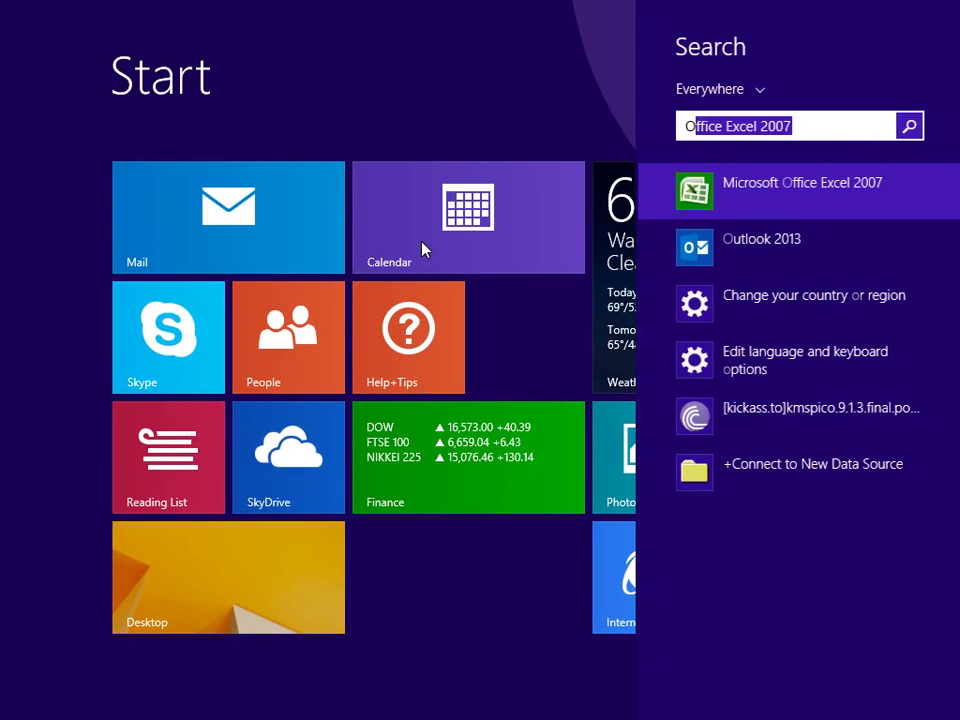
text(N)
key(Return)
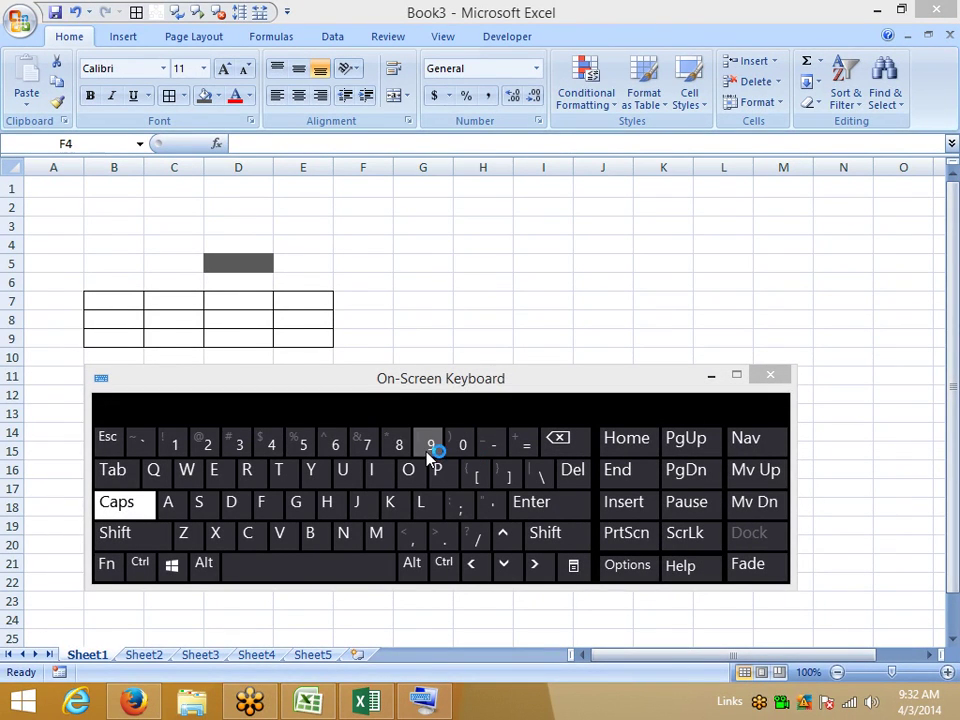
Enter YGHM[OHB in cell F4 using the On-Screen Keyboard, close the keyboard and select cell K10
click(313, 472)
click(296, 501)
click(326, 501)
click(376, 532)
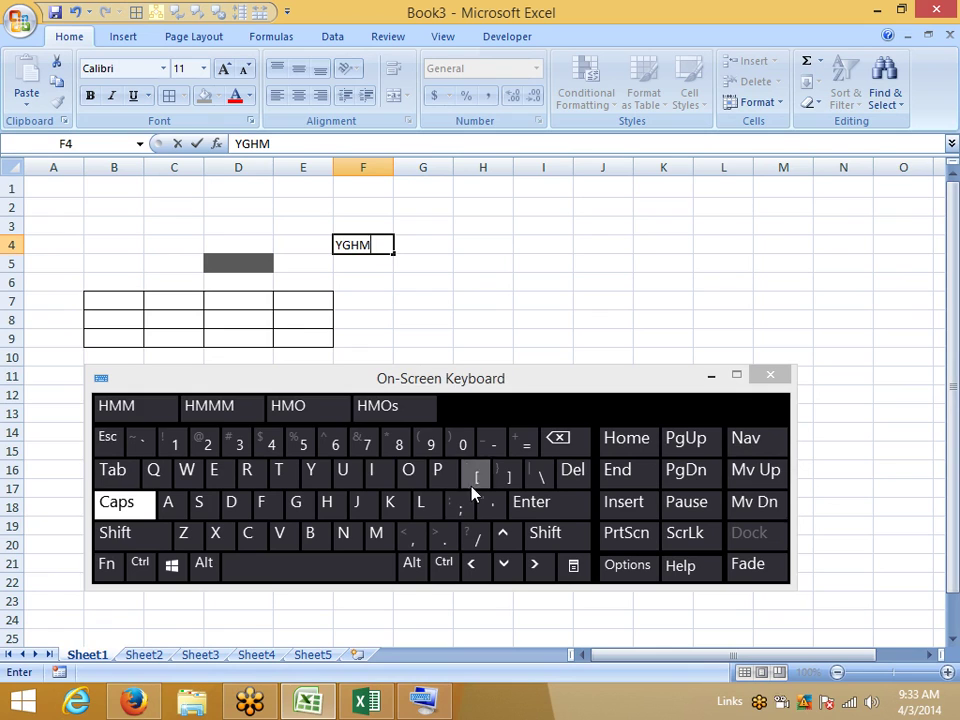
click(476, 488)
click(408, 470)
click(326, 501)
click(316, 535)
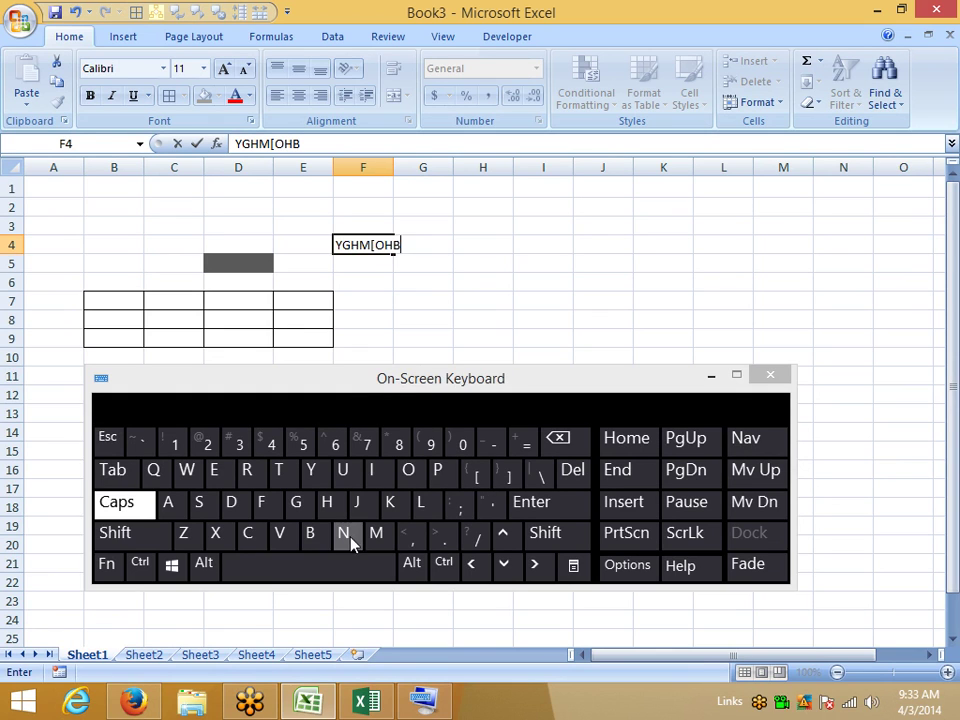
click(425, 301)
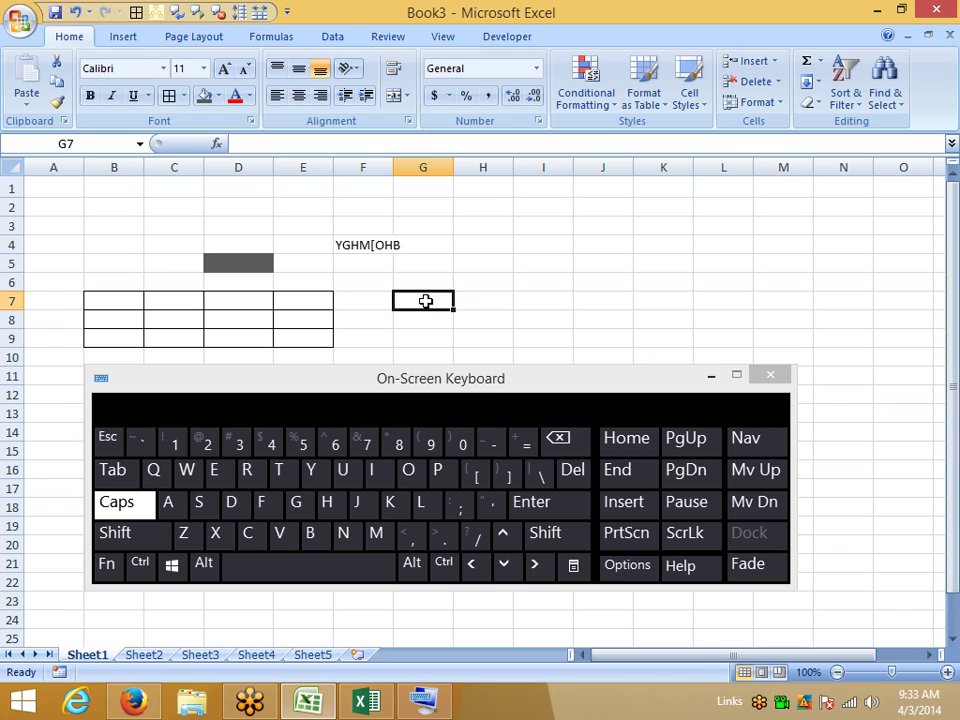
click(770, 376)
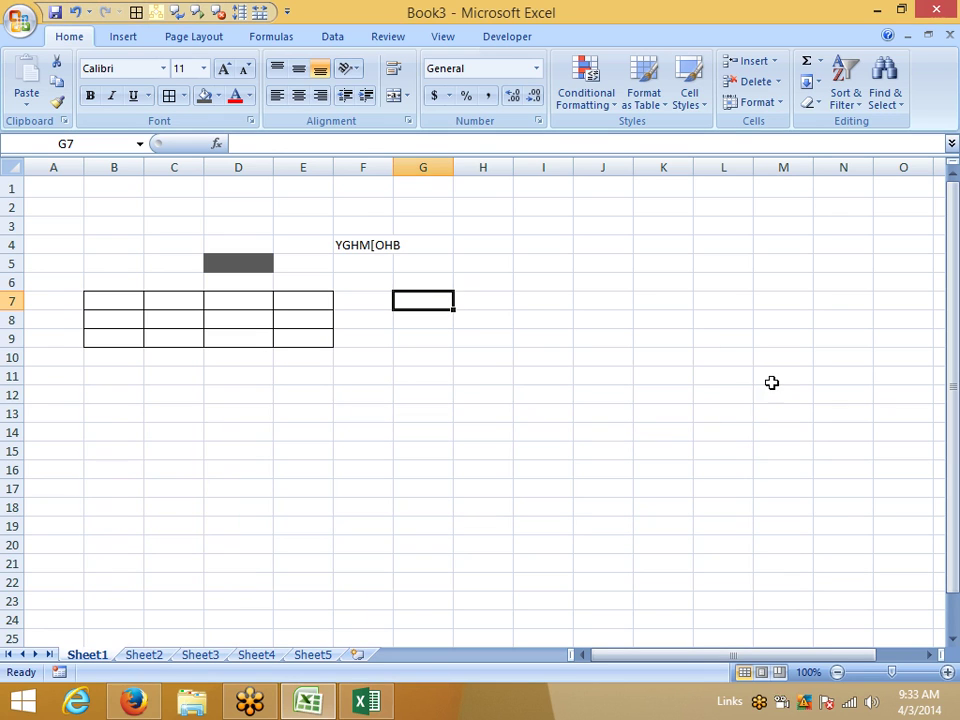
click(658, 358)
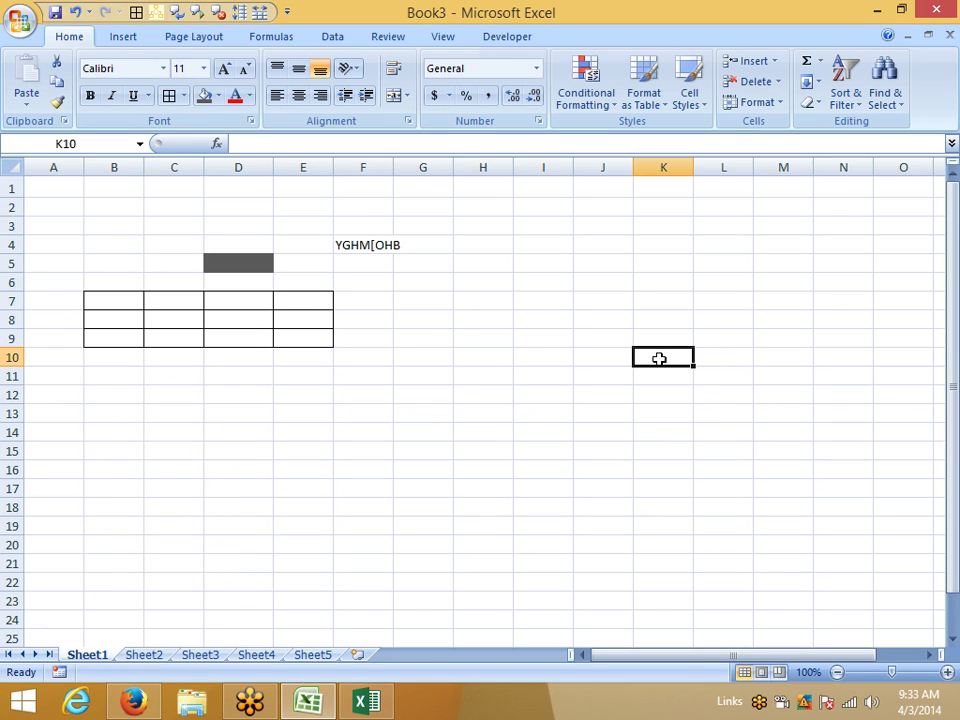
Start a new workbook and look through the available template categories
click(20, 19)
click(66, 72)
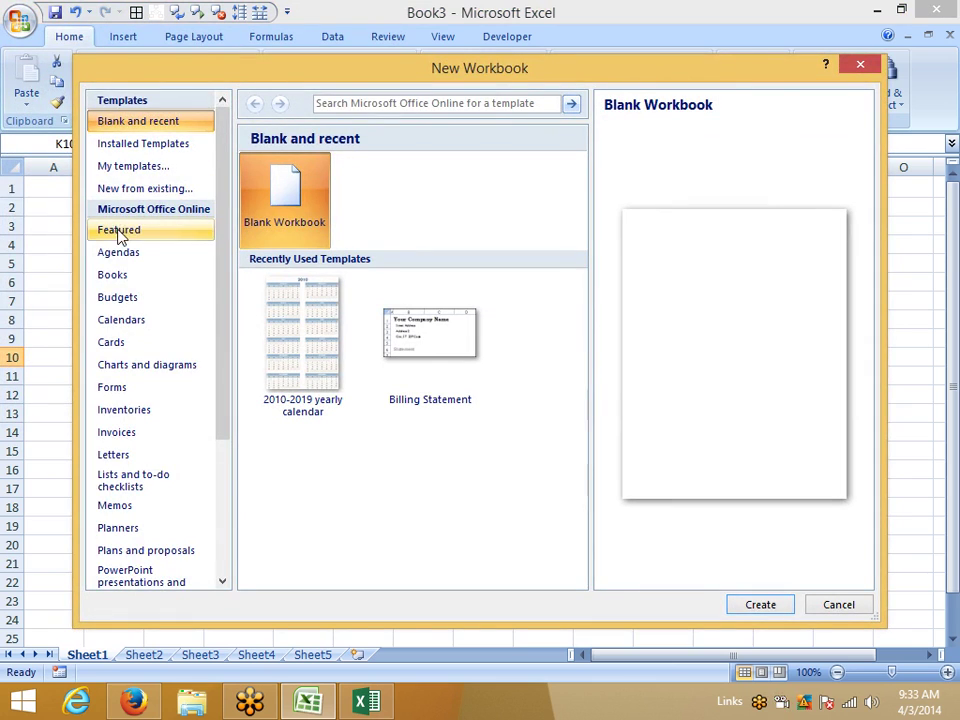
scroll(122, 390, down, 3)
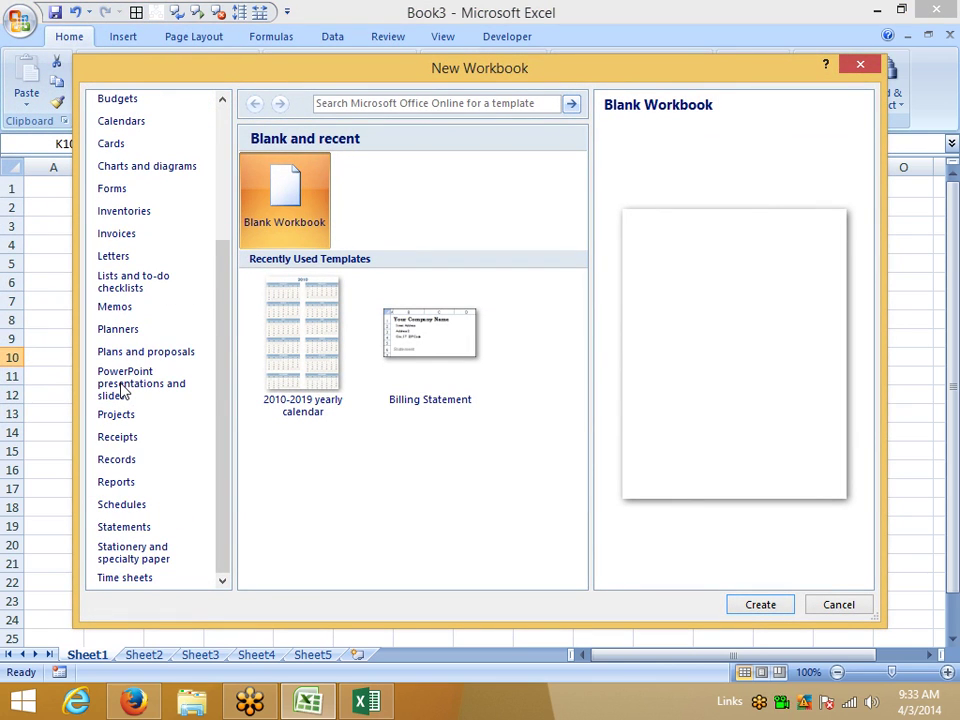
scroll(122, 390, up, 3)
mouse_move(129, 705)
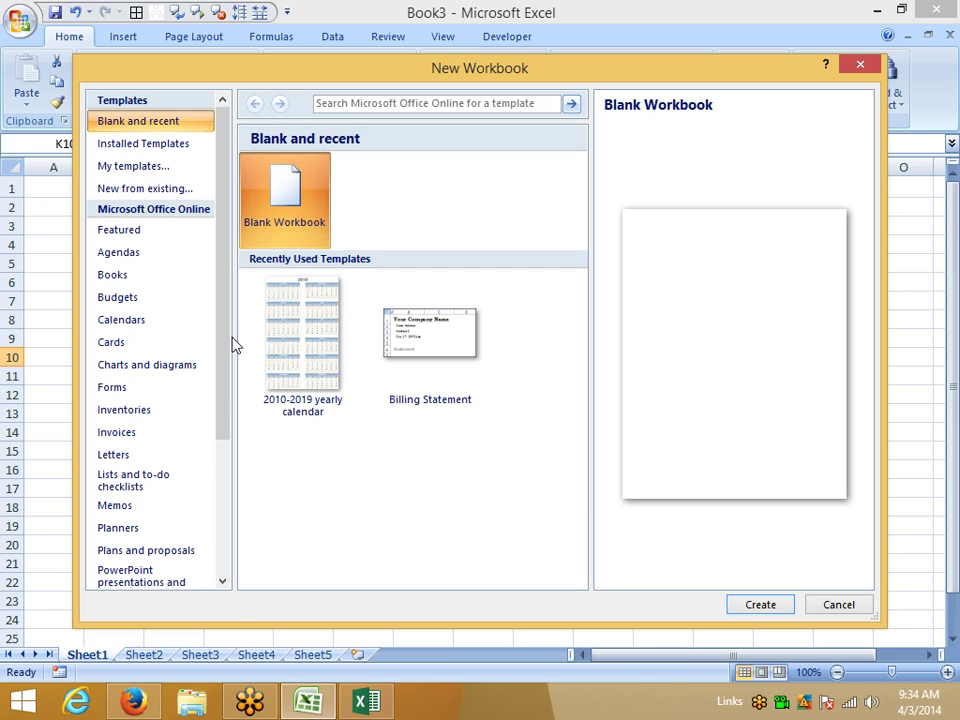
Try to download the Credit memo (Garamond Gray design) template from the Memos category
click(125, 507)
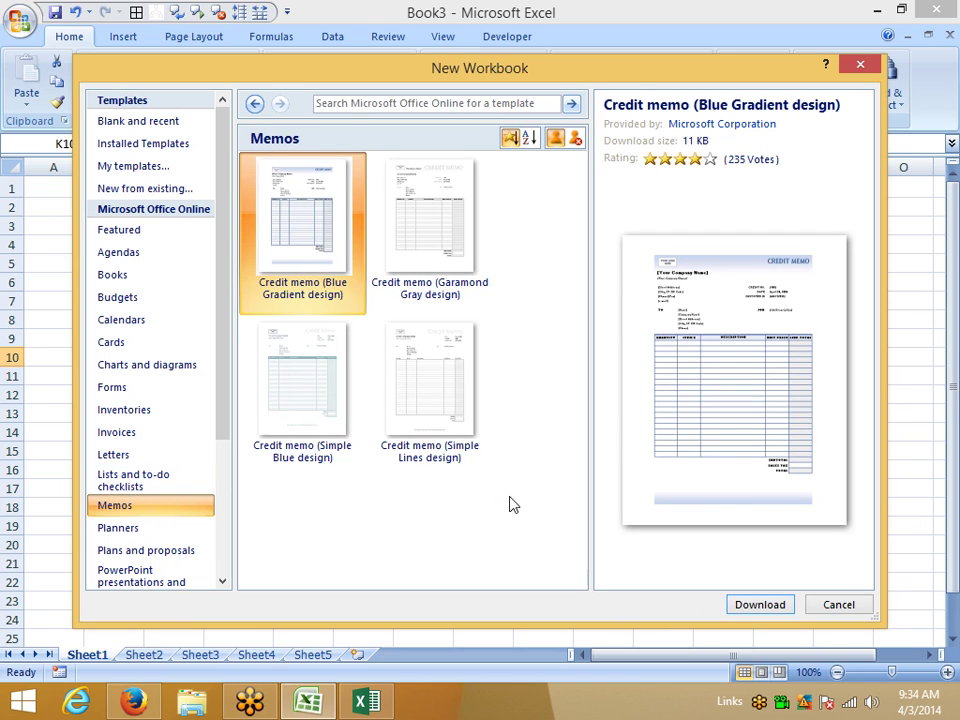
click(413, 306)
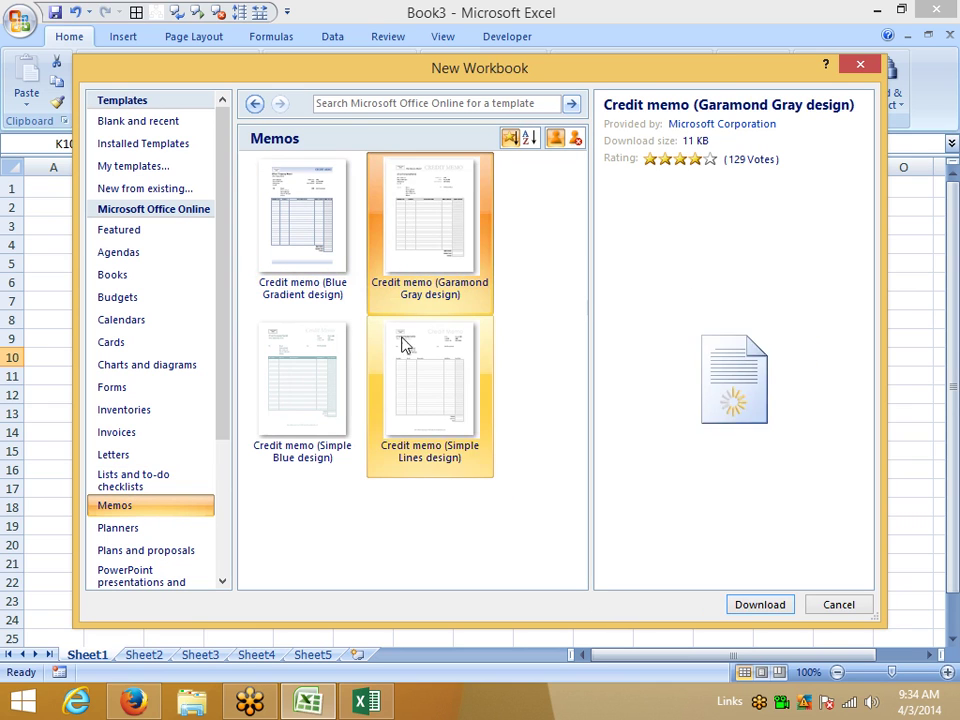
click(760, 605)
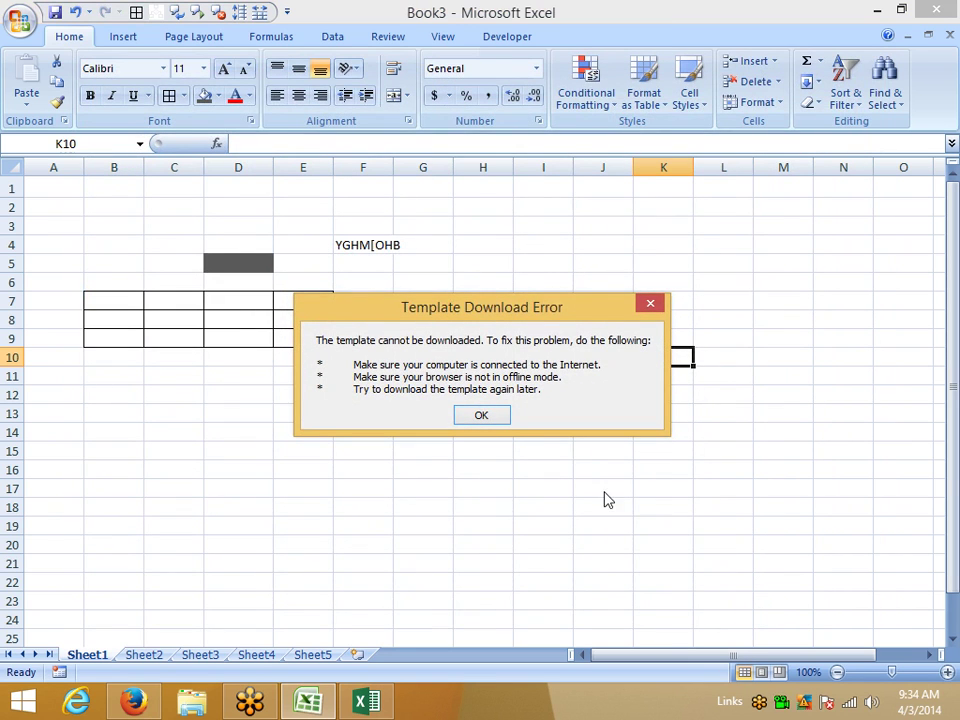
click(488, 420)
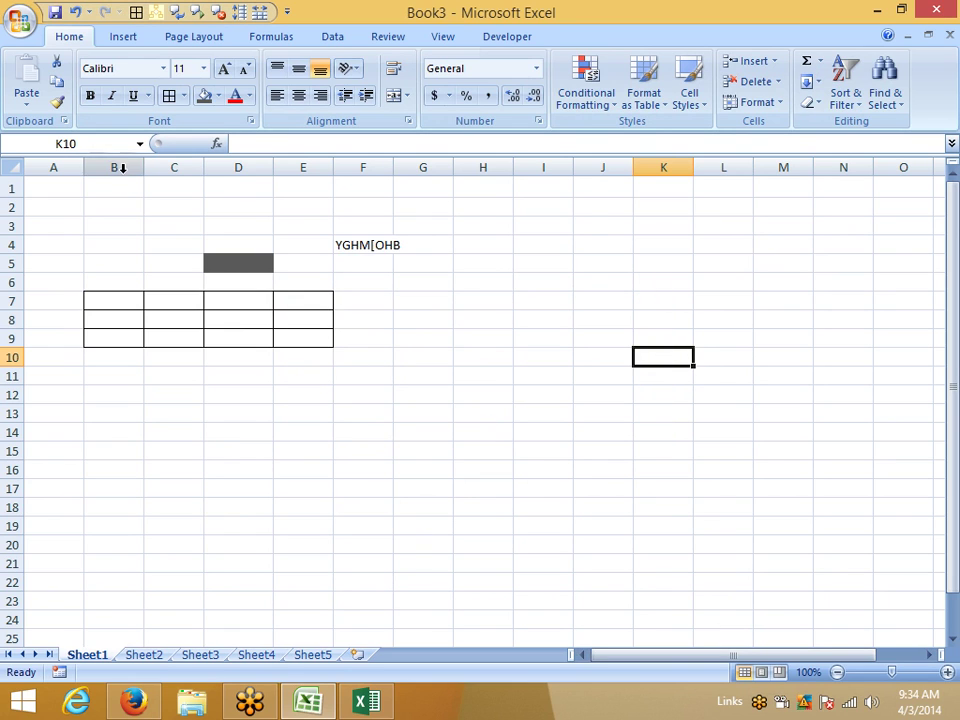
Switch to Firefox, load google.co.in in a new tab to check the internet connection, and return to Excel
click(137, 688)
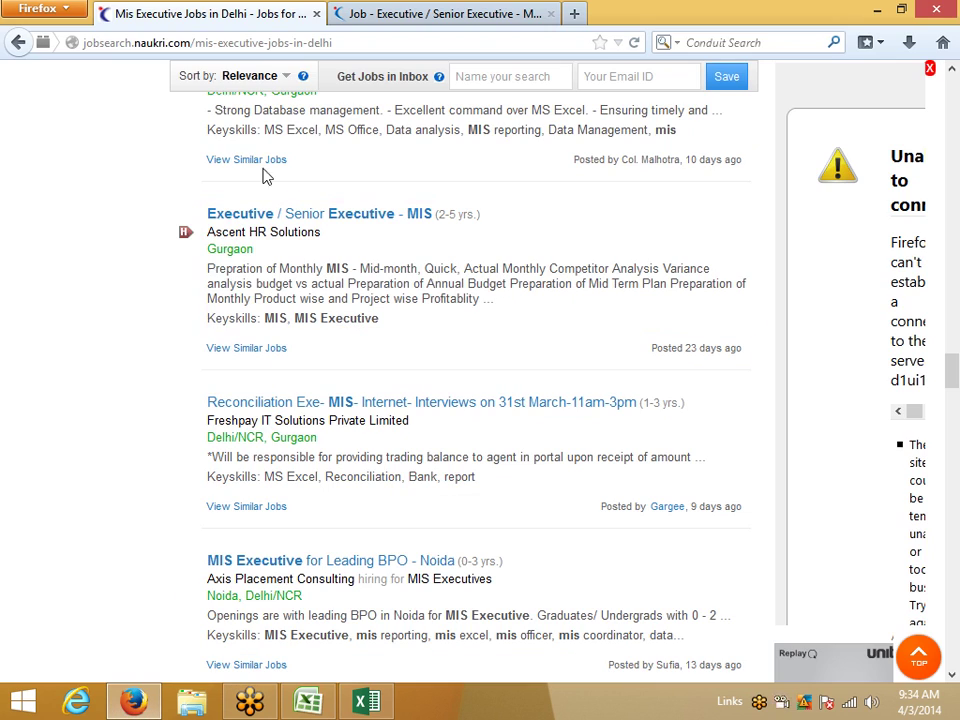
click(574, 22)
text(goo)
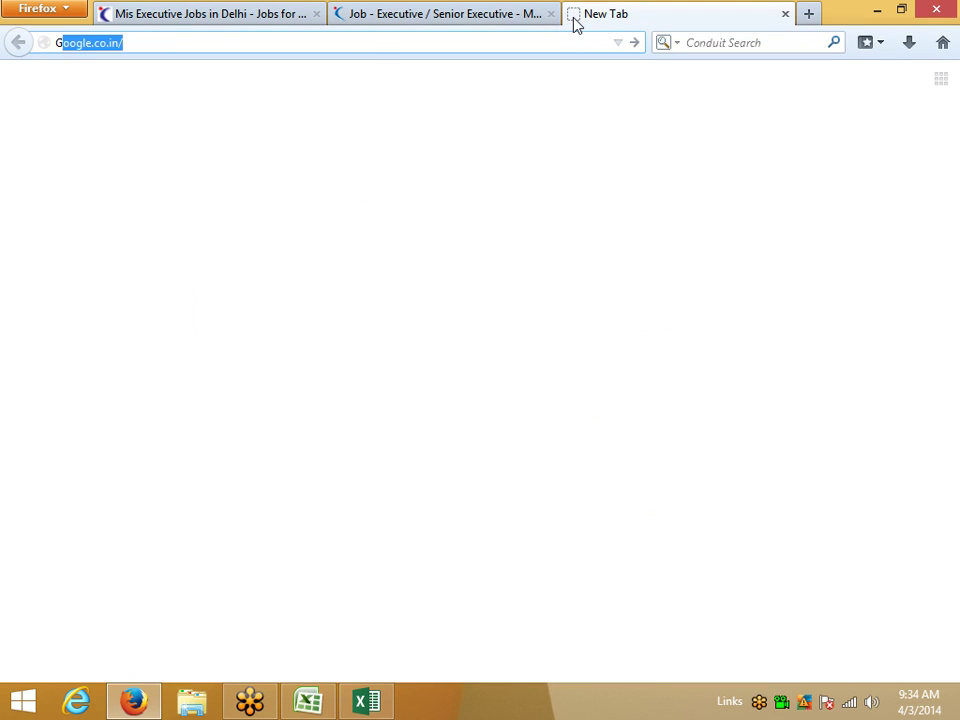
key(Return)
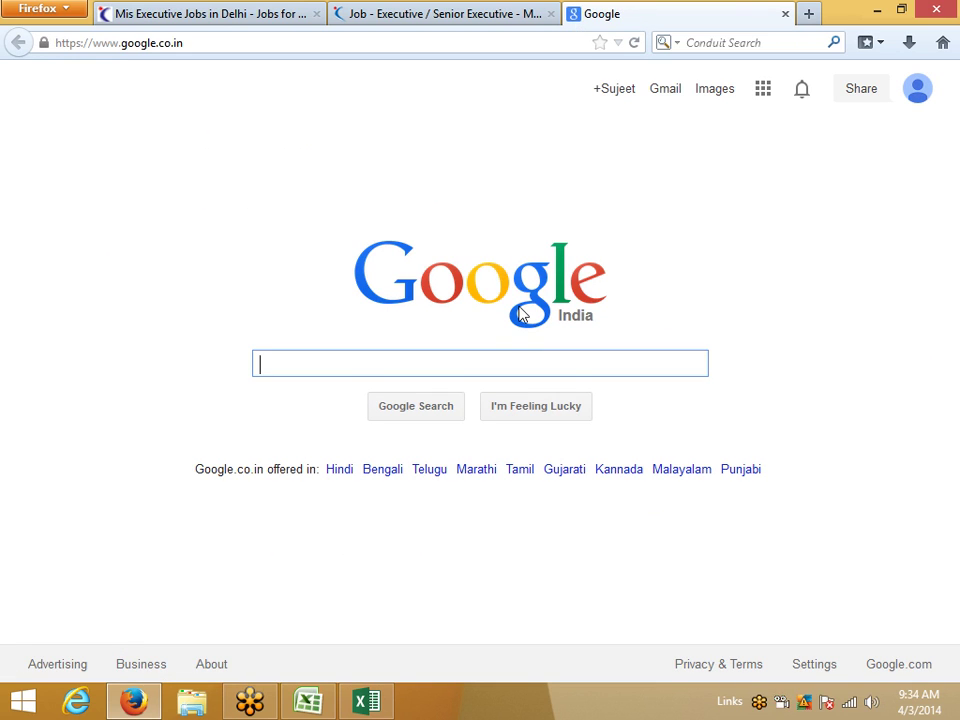
click(322, 708)
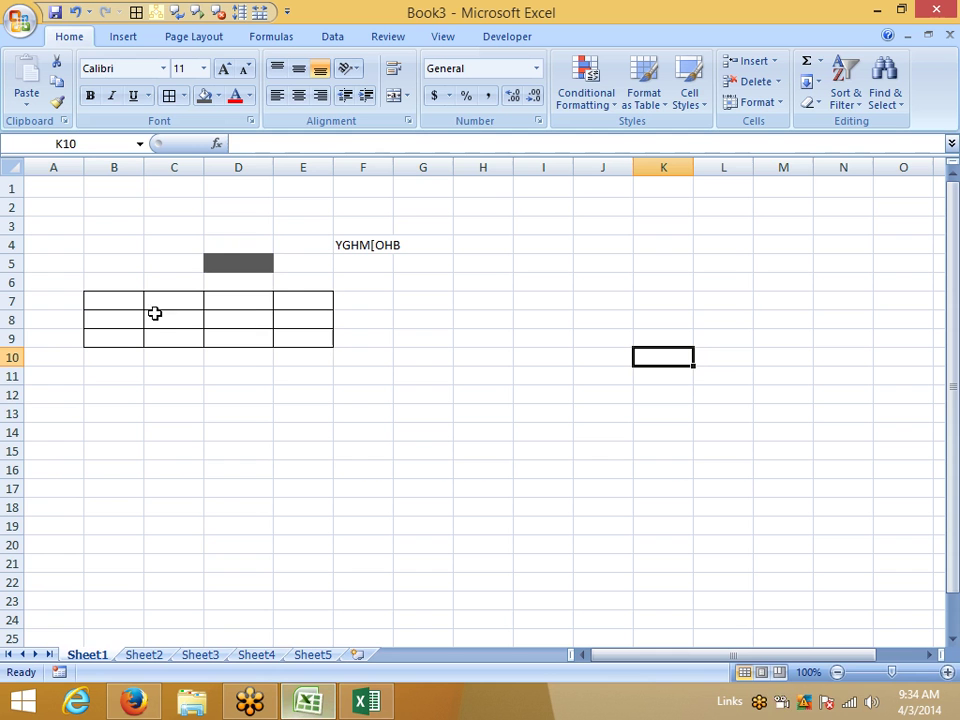
Try to download the Work order (Simple Lines design) template from the work orders in the Invoices category
click(18, 20)
click(42, 80)
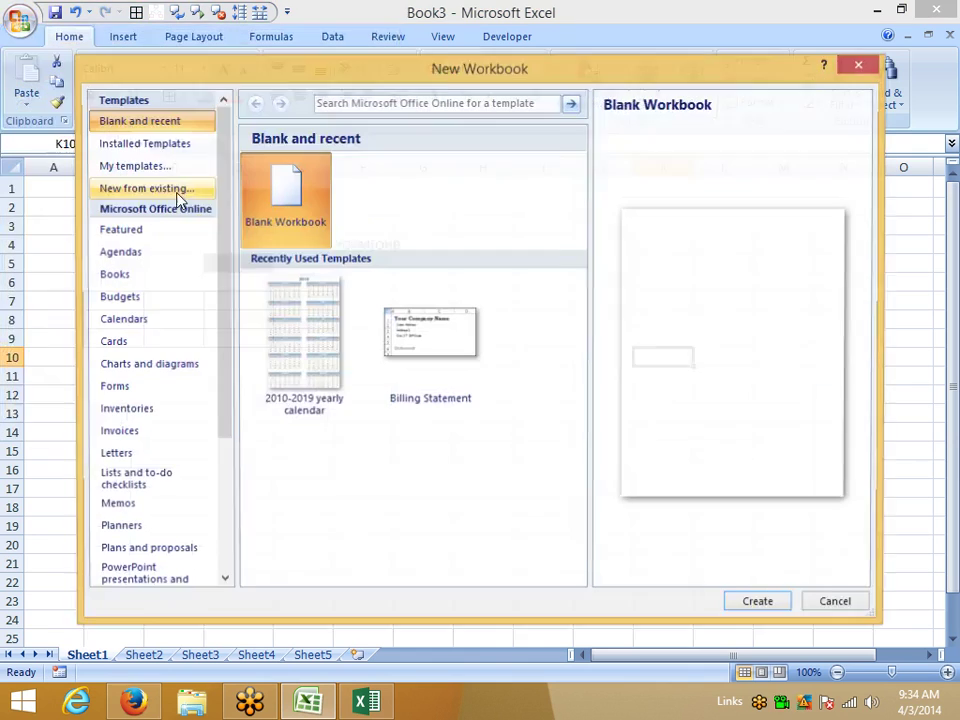
click(140, 440)
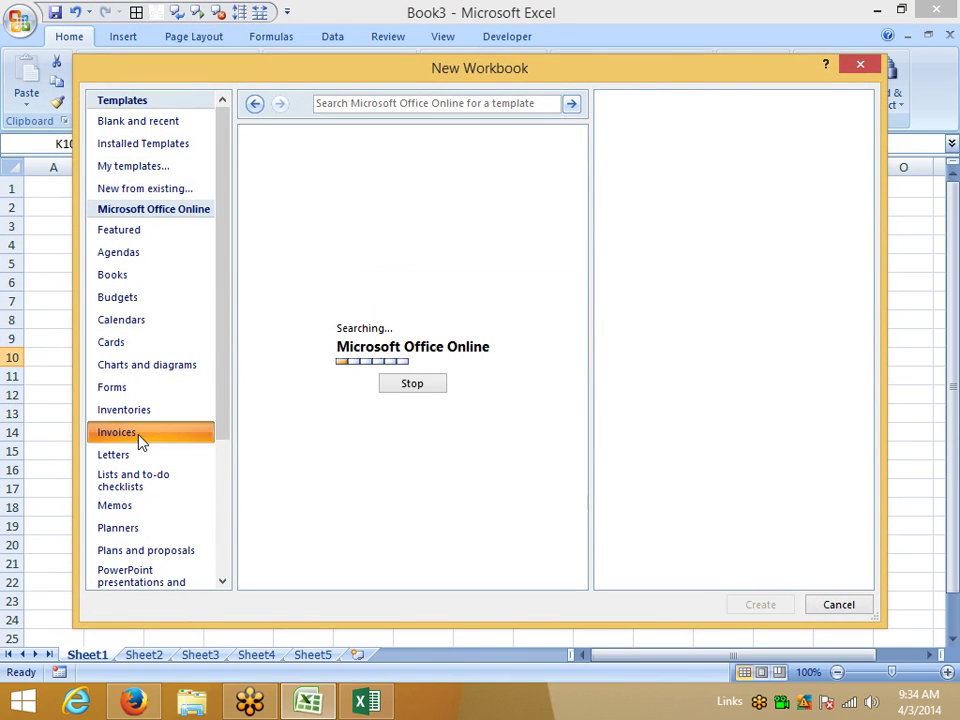
click(268, 318)
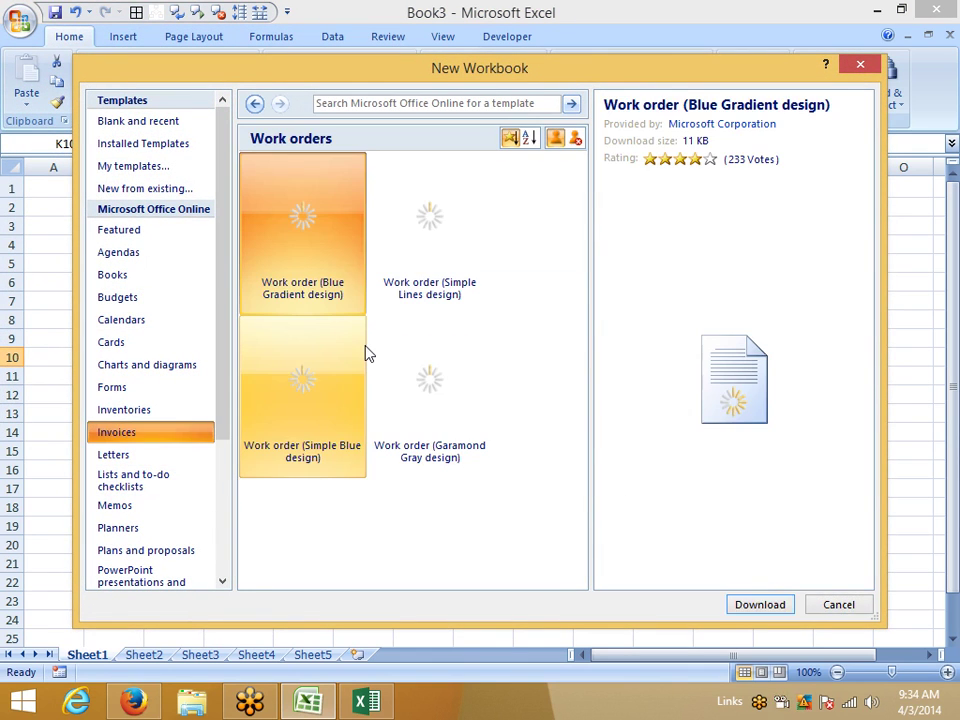
click(420, 300)
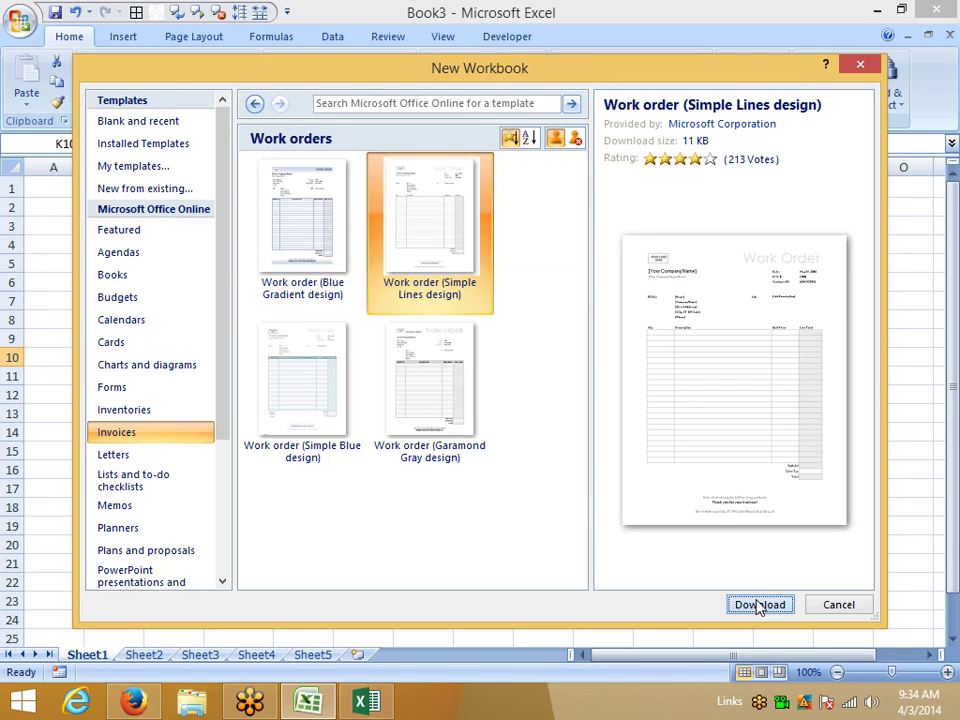
click(759, 604)
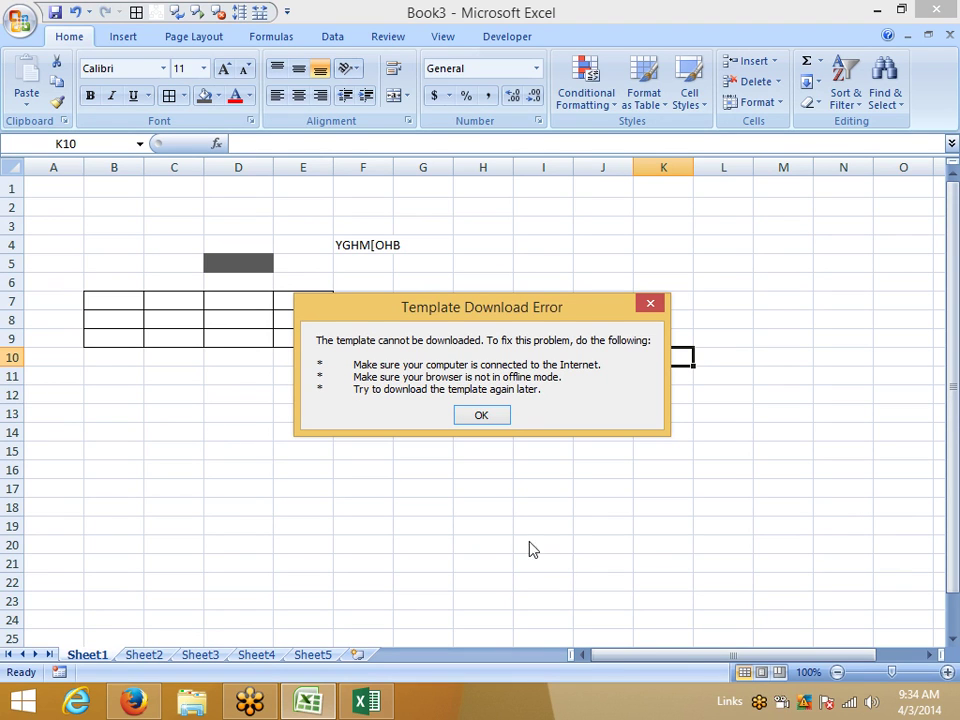
click(478, 416)
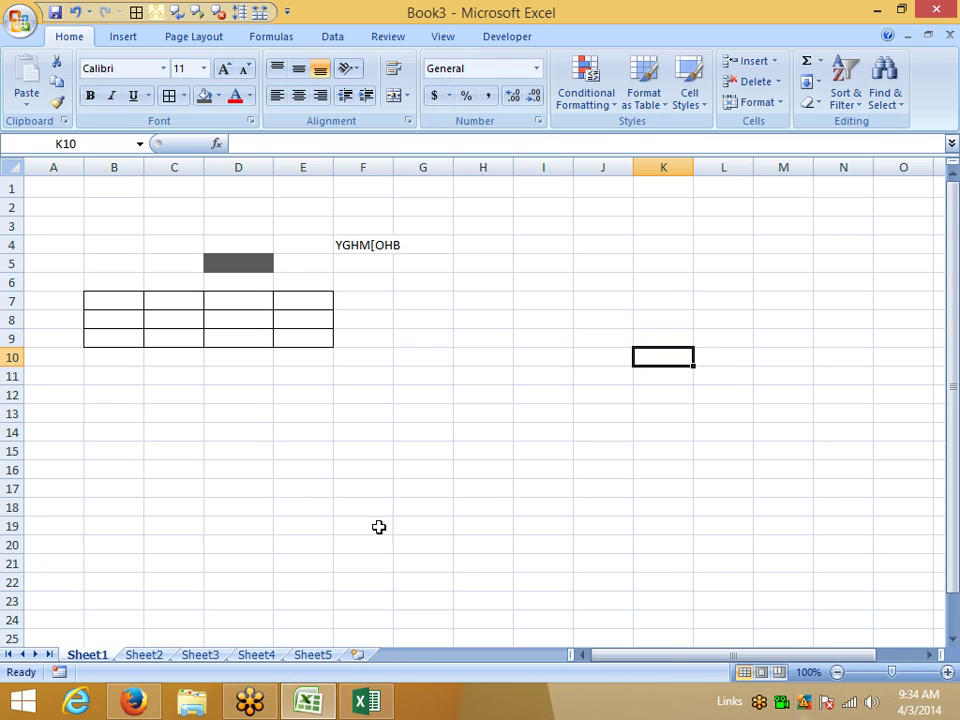
Create a new workbook from the recently used Billing Statement template and look over its layout
click(276, 485)
click(15, 35)
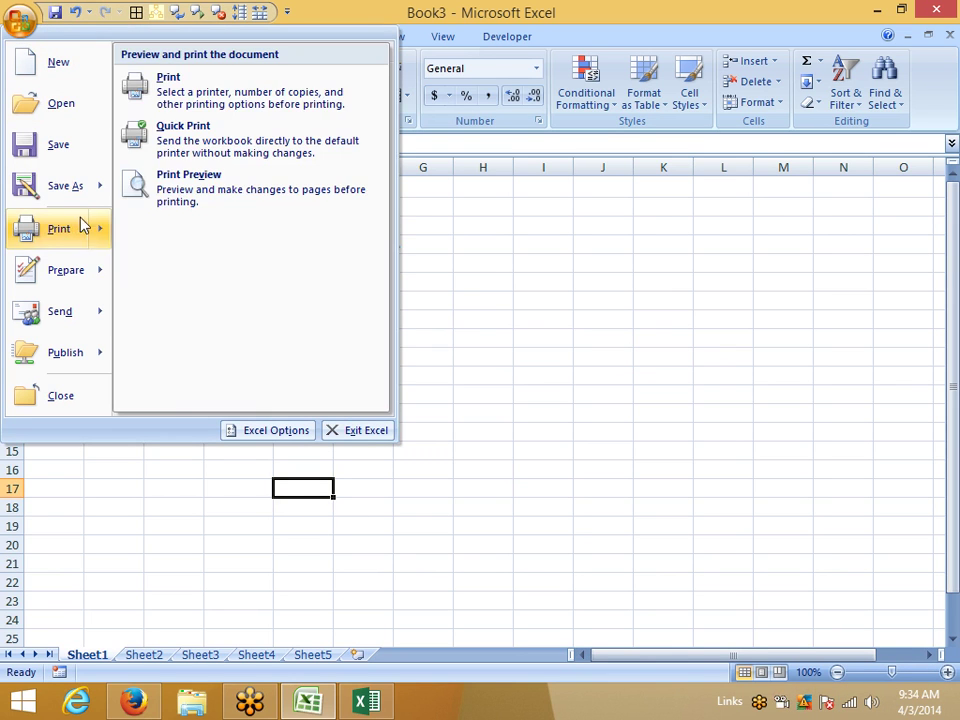
mouse_move(90, 197)
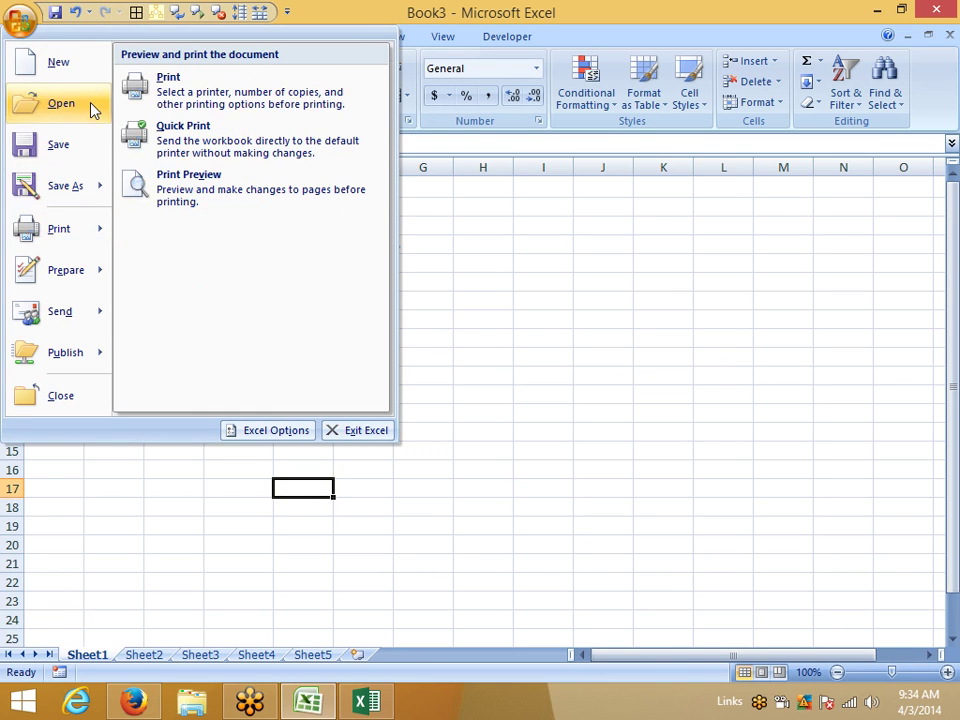
click(78, 72)
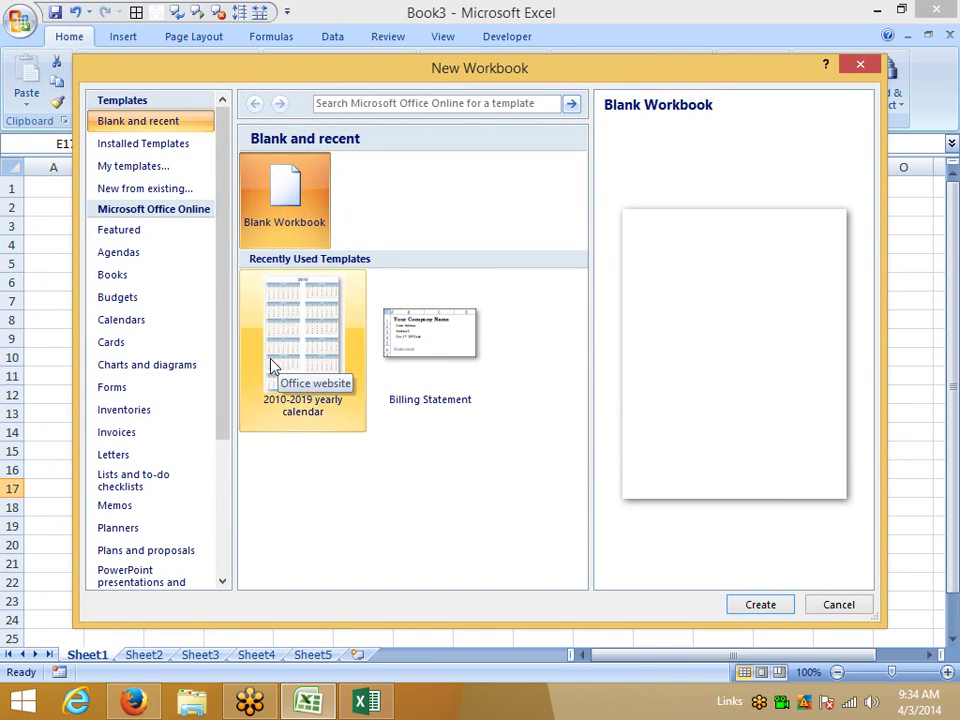
click(418, 378)
click(772, 604)
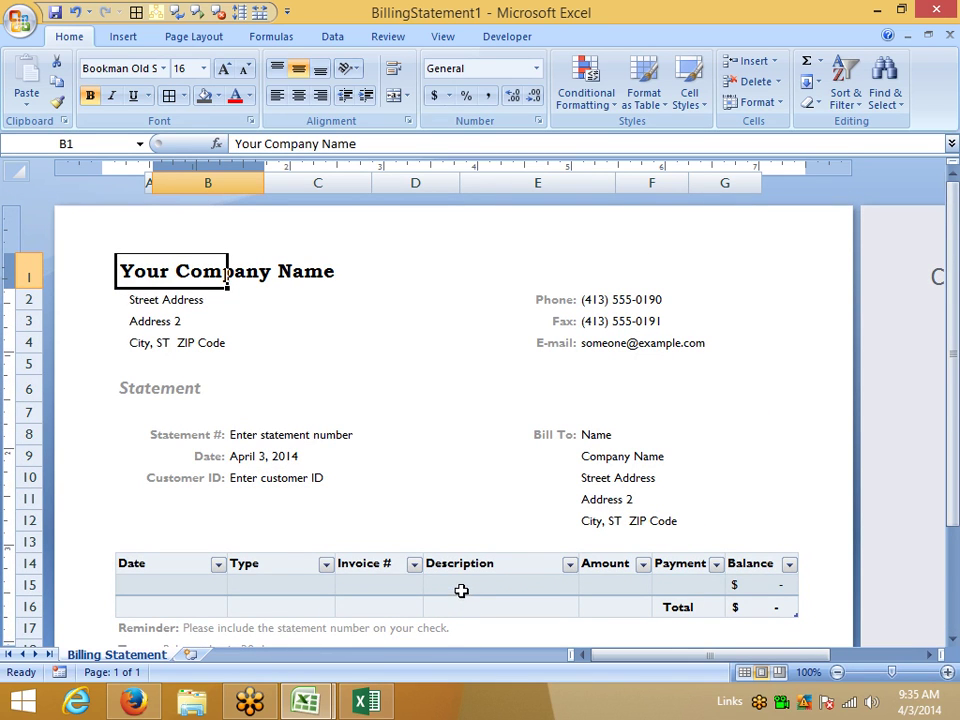
scroll(461, 593, down, 1)
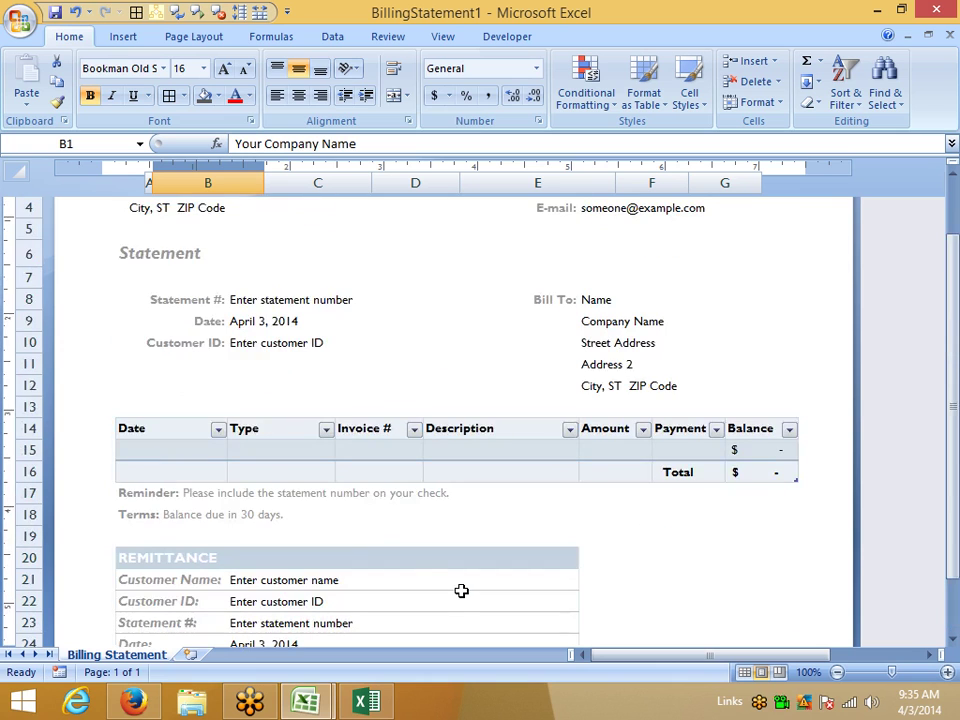
Create a workbook from the recently used 2010-2019 yearly calendar template, agreeing to recover its contents
click(20, 22)
click(64, 68)
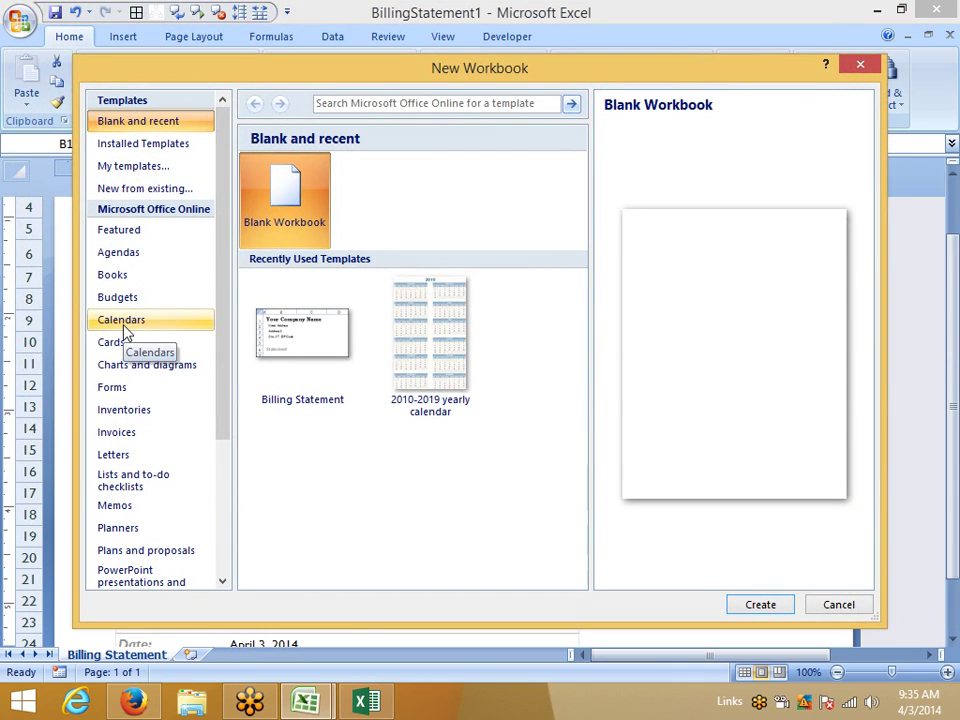
click(441, 386)
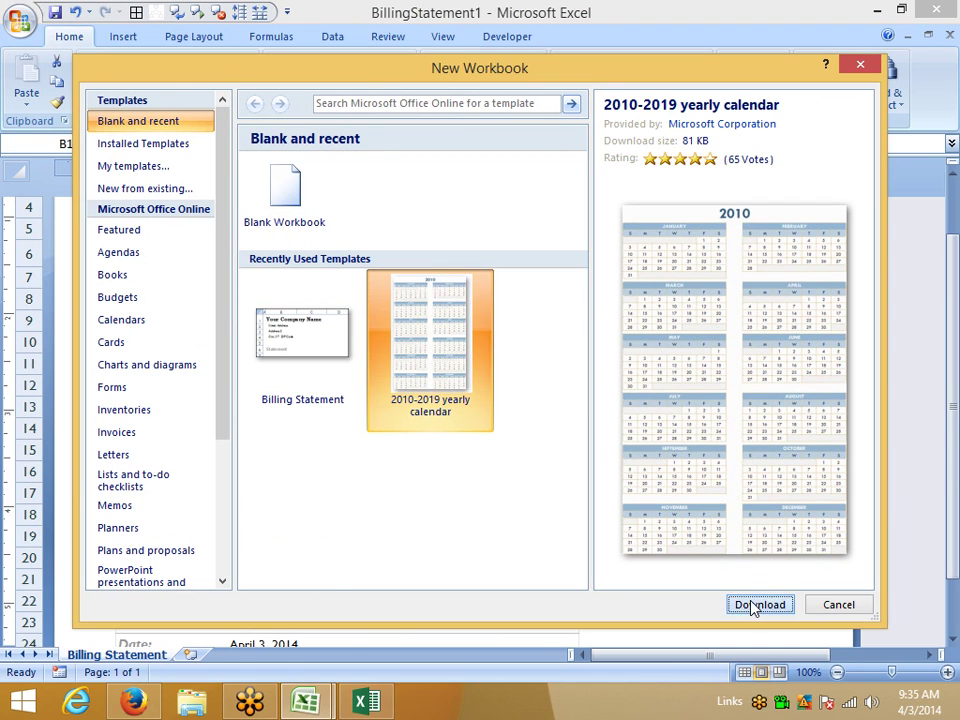
click(757, 604)
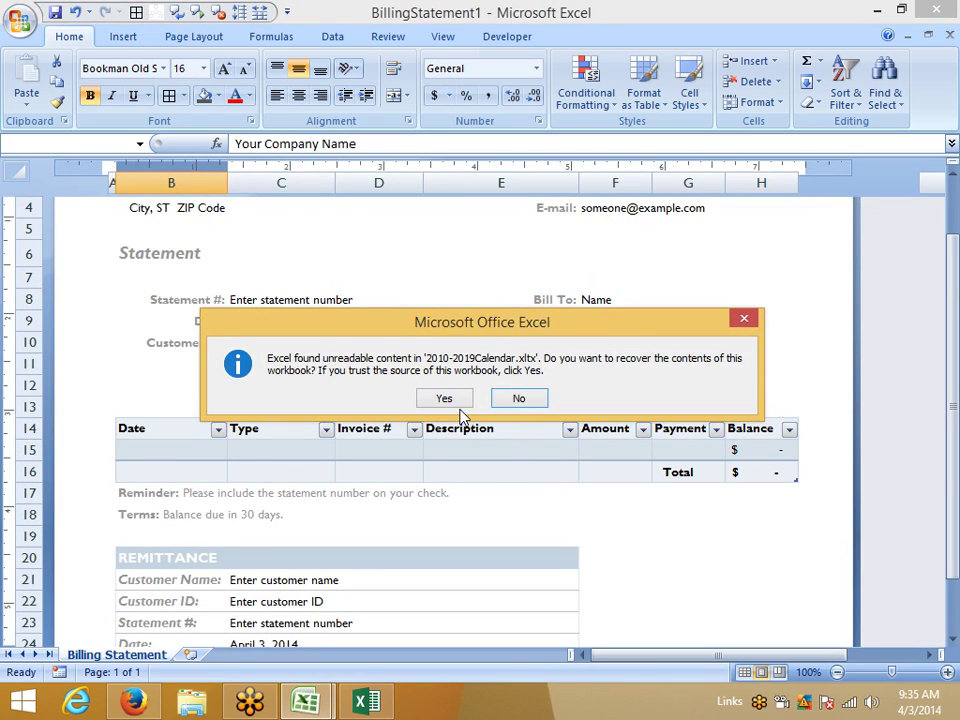
click(456, 398)
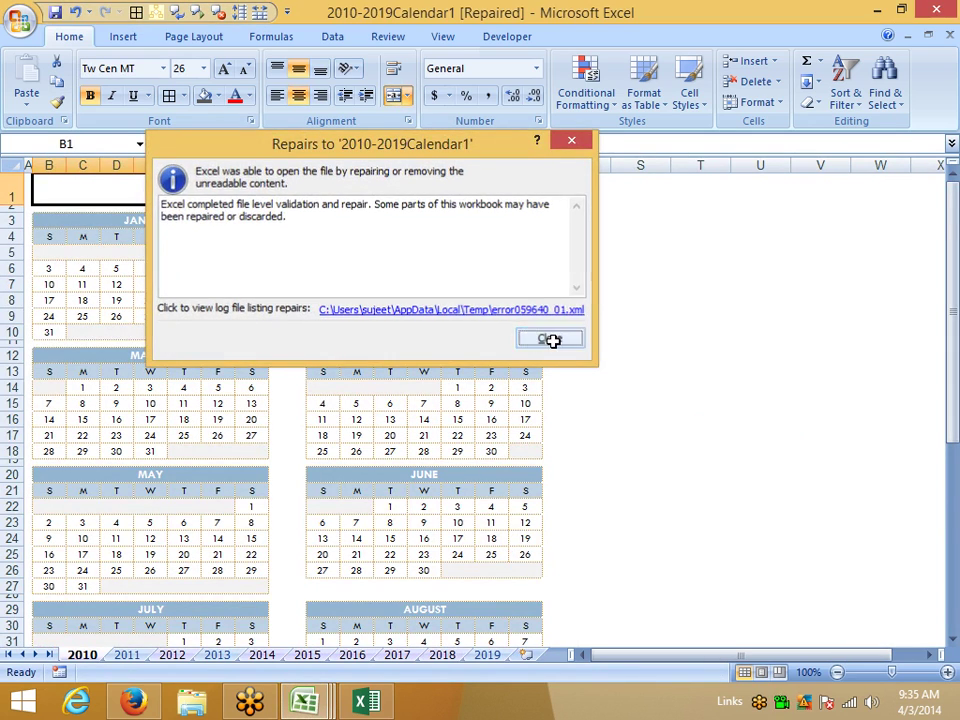
Dismiss the repair report and look through the calendar's yearly sheets from 2019 back to 2014
click(552, 340)
click(639, 456)
scroll(643, 585, down, 4)
scroll(643, 585, up, 3)
click(487, 655)
click(450, 656)
click(395, 657)
click(351, 657)
click(300, 655)
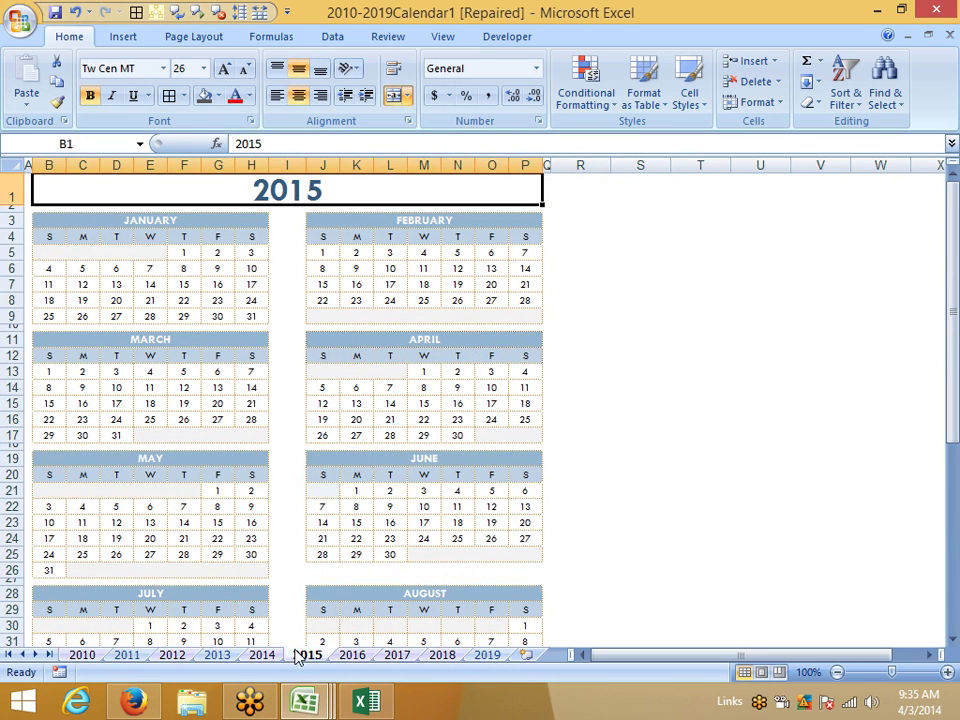
click(257, 656)
drag(238, 642, 236, 656)
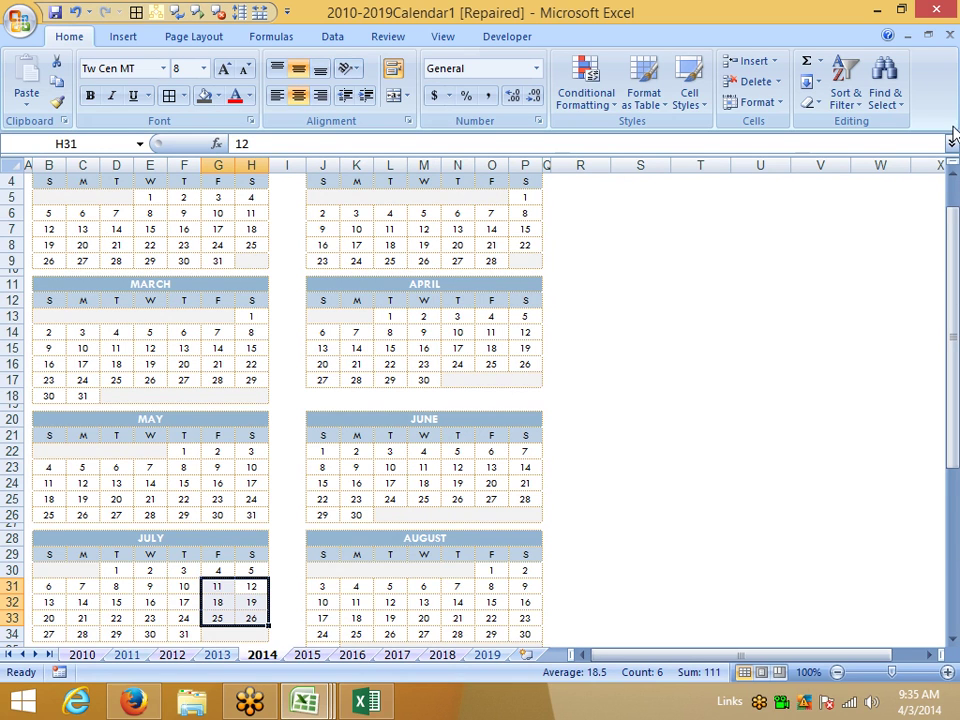
Close the calendar and billing statement workbooks without saving their changes
click(950, 35)
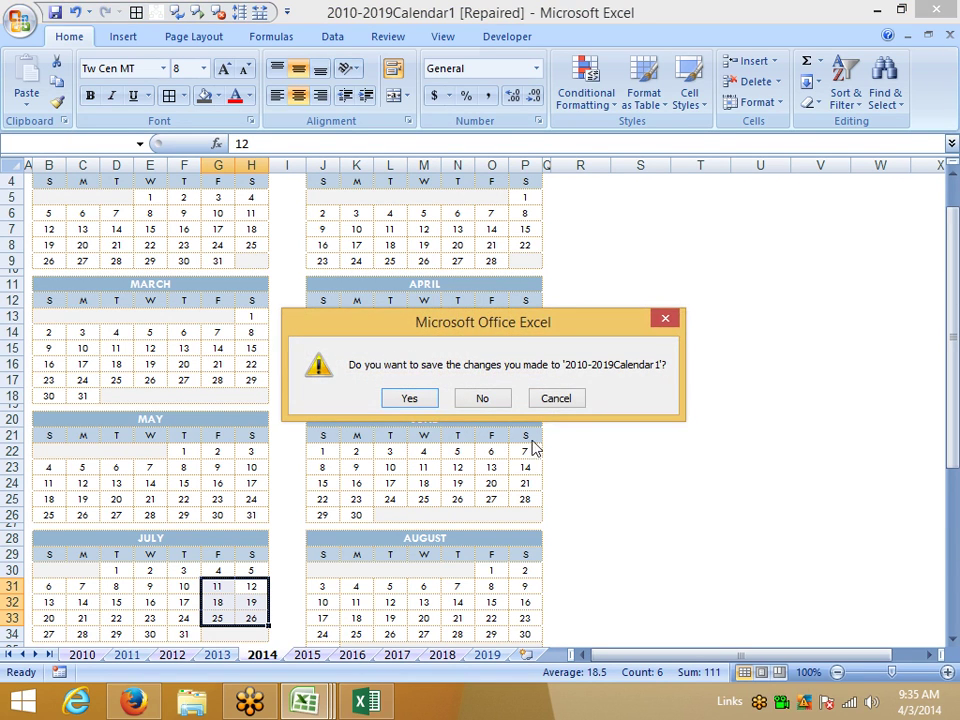
click(484, 397)
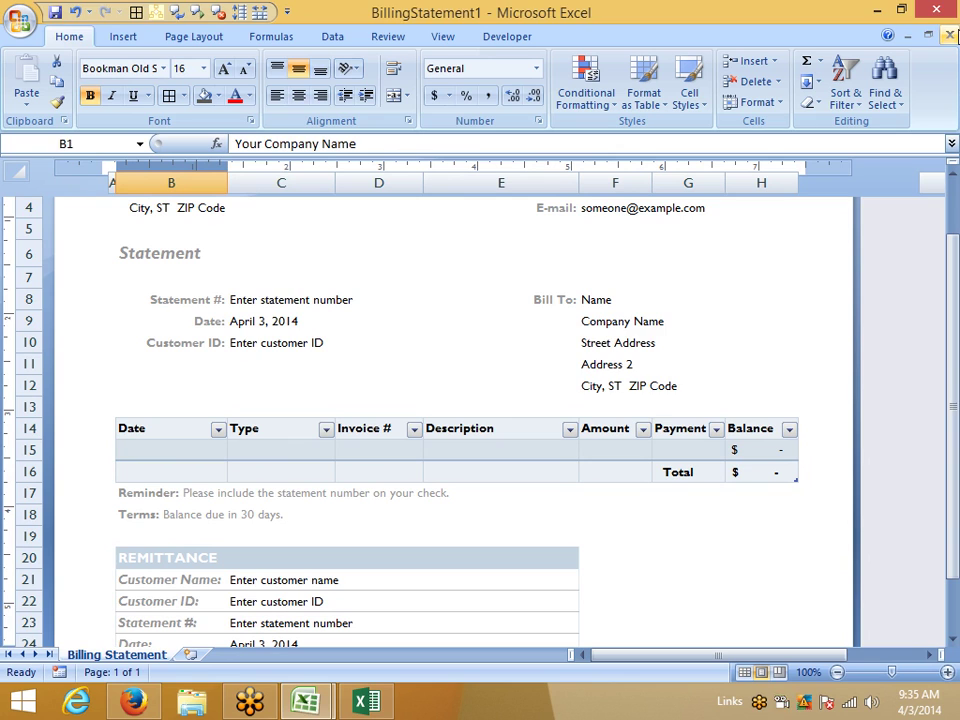
click(950, 35)
click(482, 396)
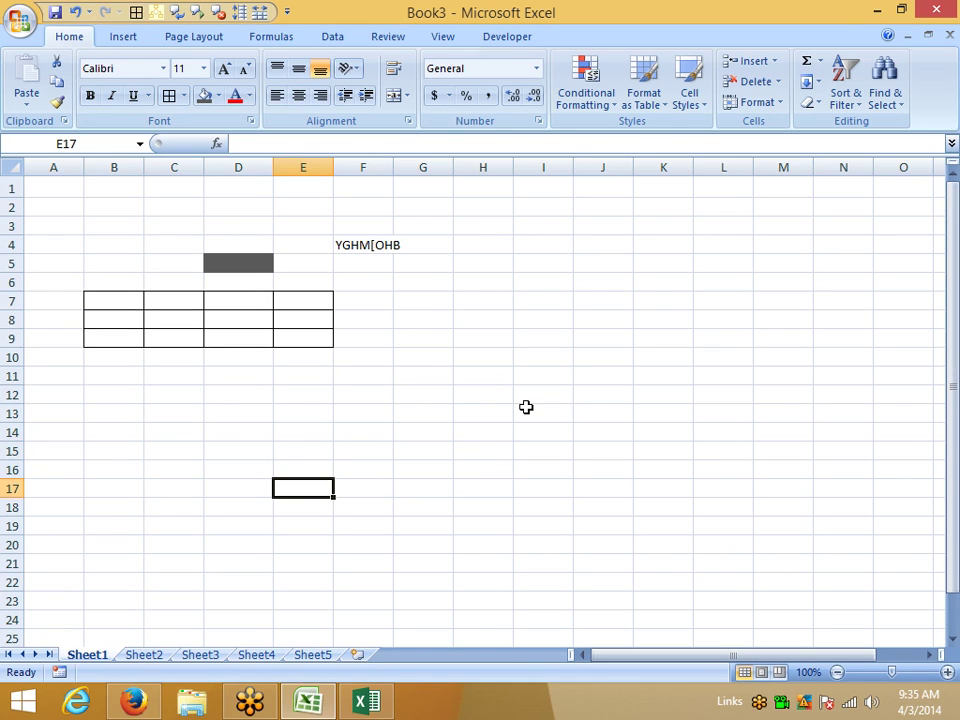
Clear the contents and formatting from cells B1:G11 on Sheet1 of Book3
drag(113, 188, 429, 368)
key(Delete)
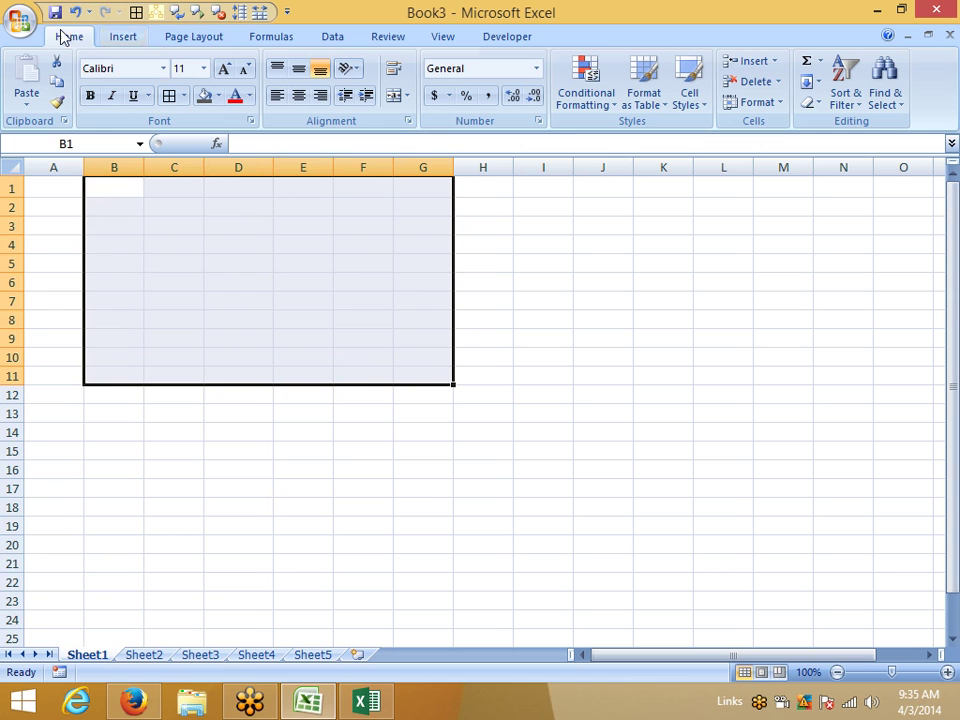
Examine the file types available for saving Book3, such as Excel Template, and leave the workbook unsaved and open
click(22, 21)
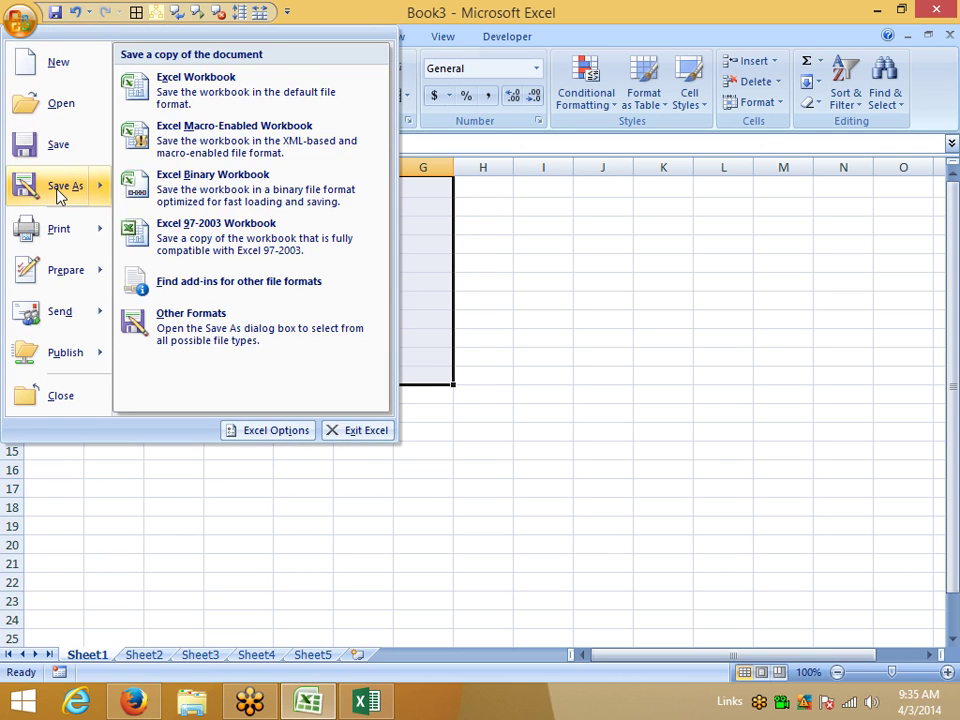
click(57, 194)
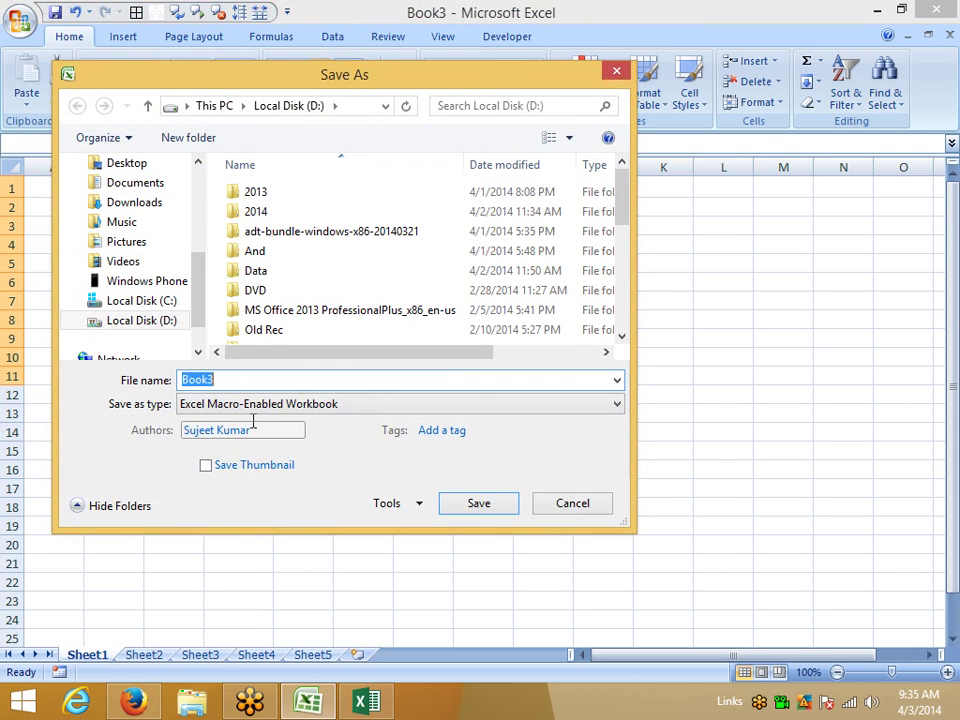
click(254, 410)
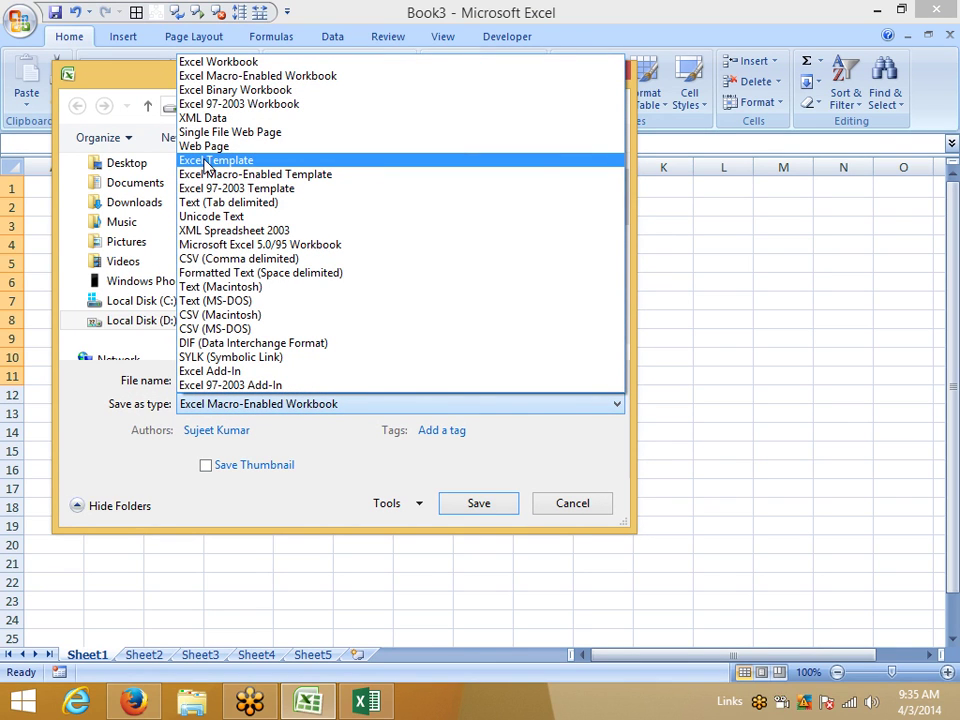
key(Escape)
key(Escape)
click(943, 7)
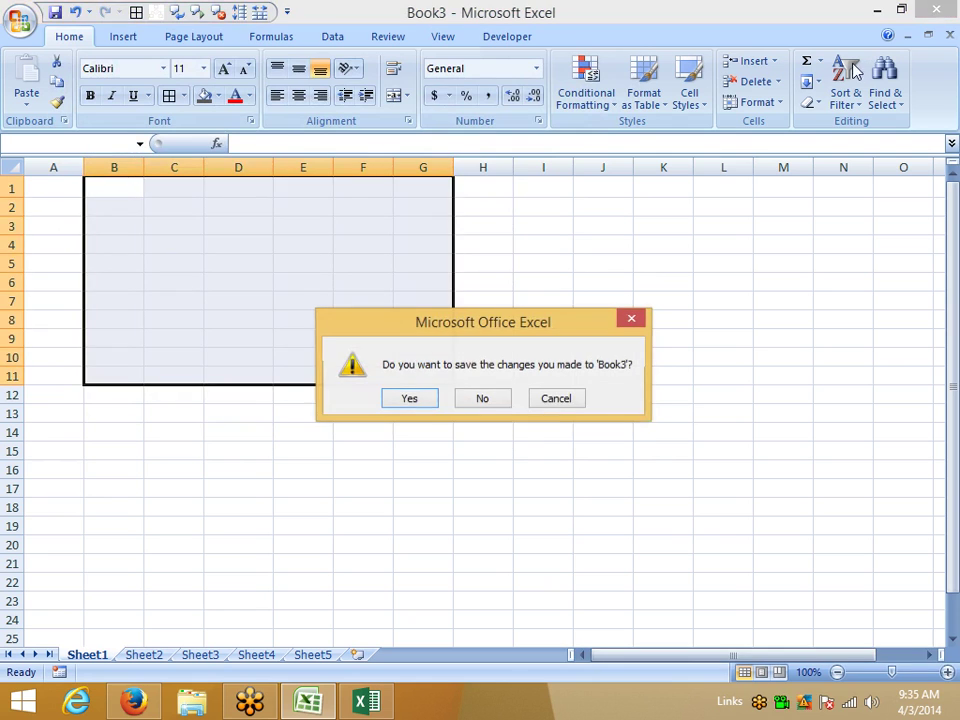
key(Escape)
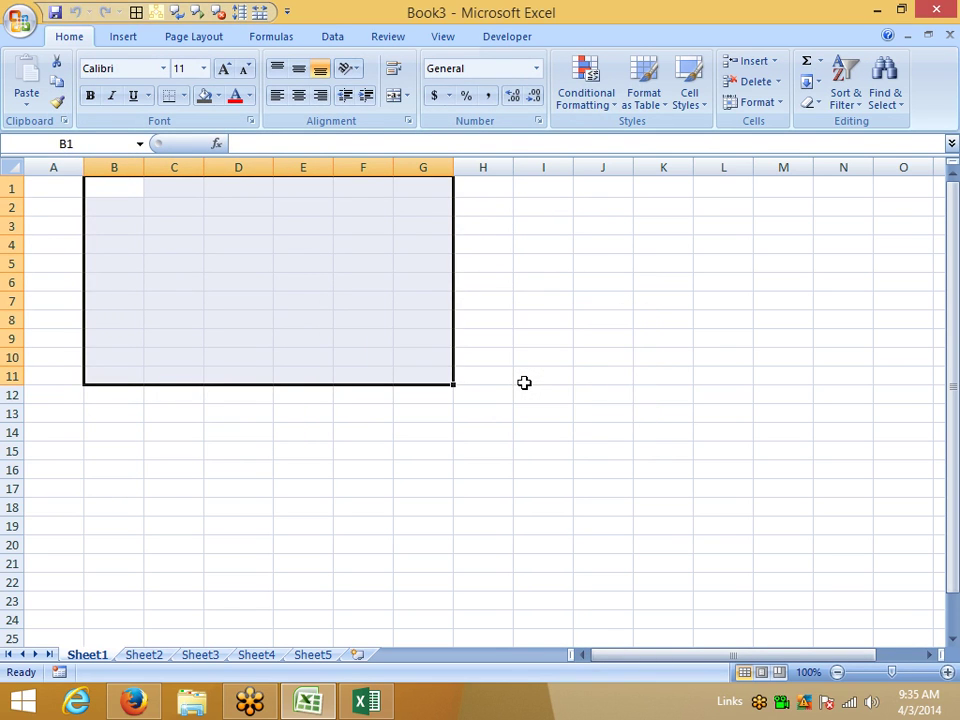
Switch to the desktop, move the rep template beside the Dashboard & VBA folder and create a workbook from it
key(super+d)
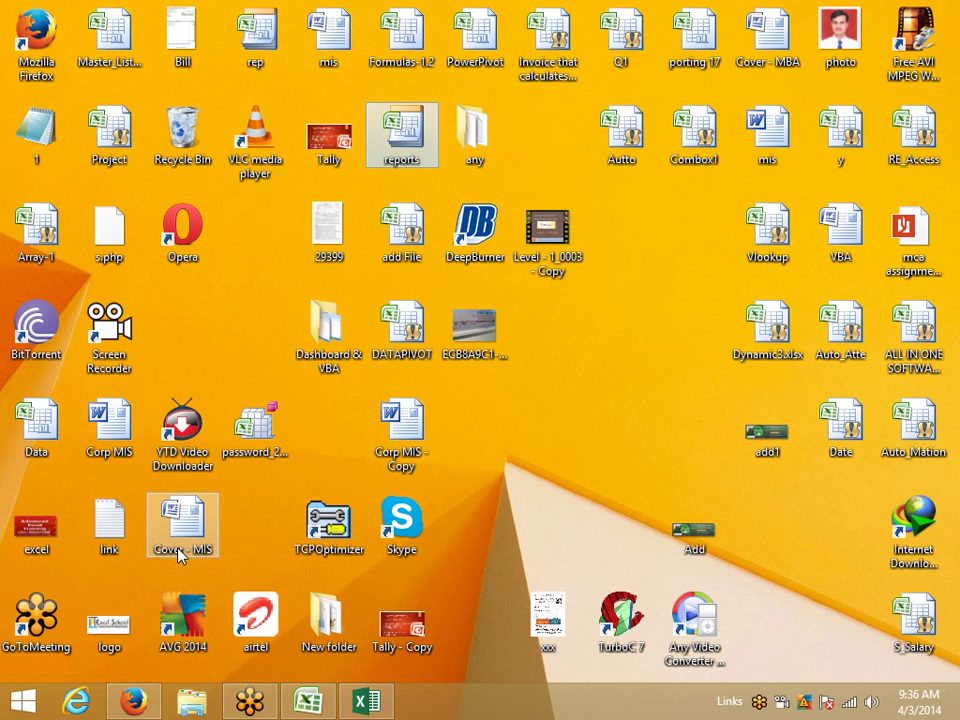
drag(265, 33, 255, 330)
double_click(250, 362)
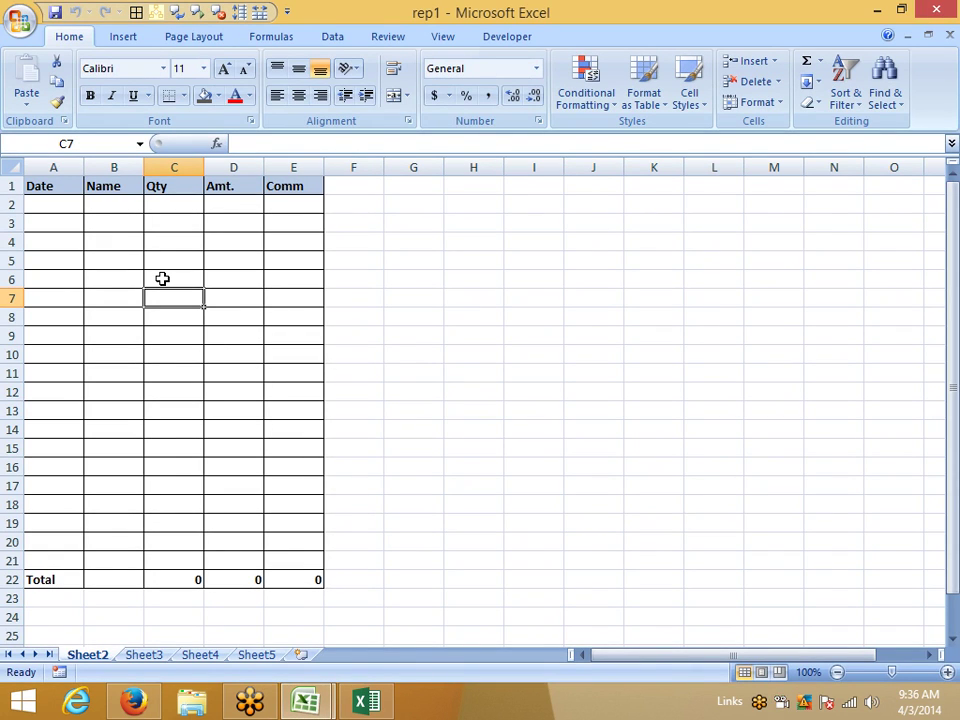
Look over the report table in A1:E22 and check the name and type offered for saving the new workbook
drag(51, 186, 310, 578)
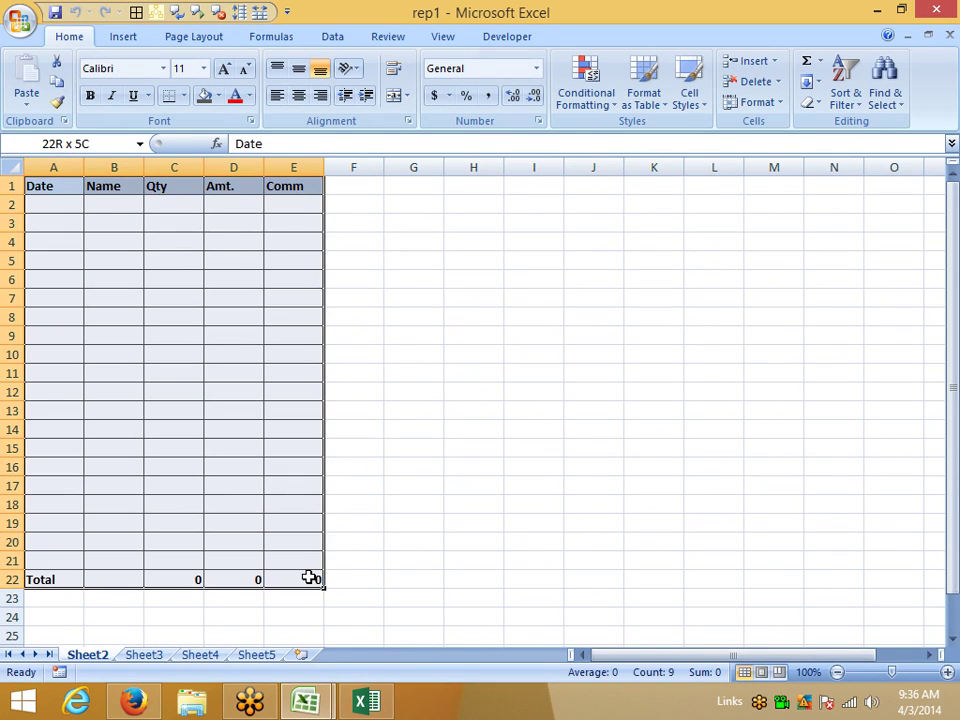
click(111, 298)
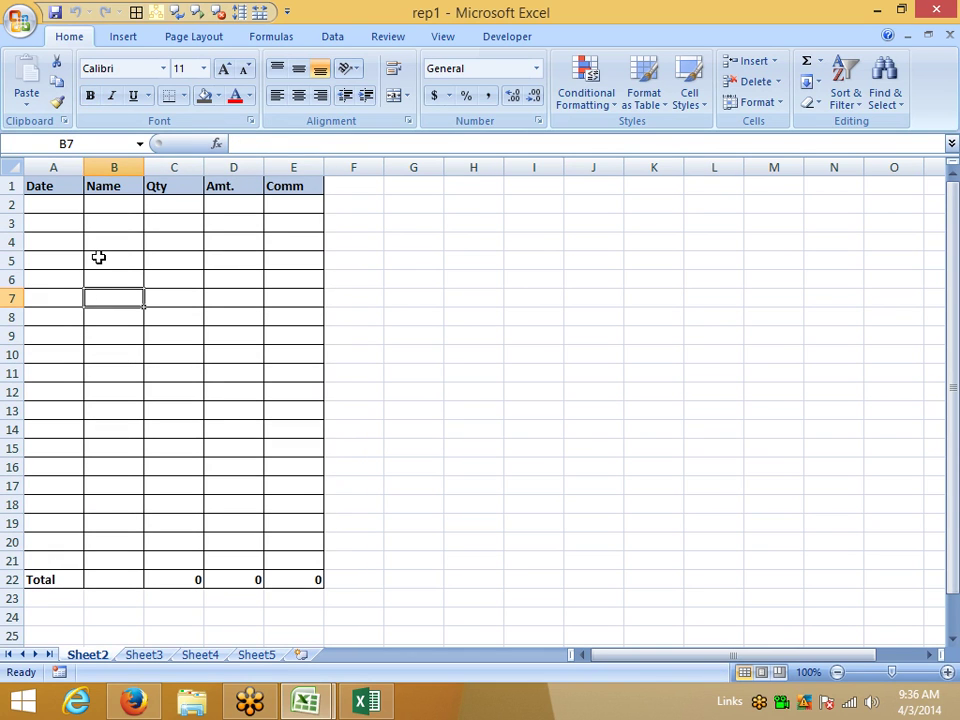
key(F12)
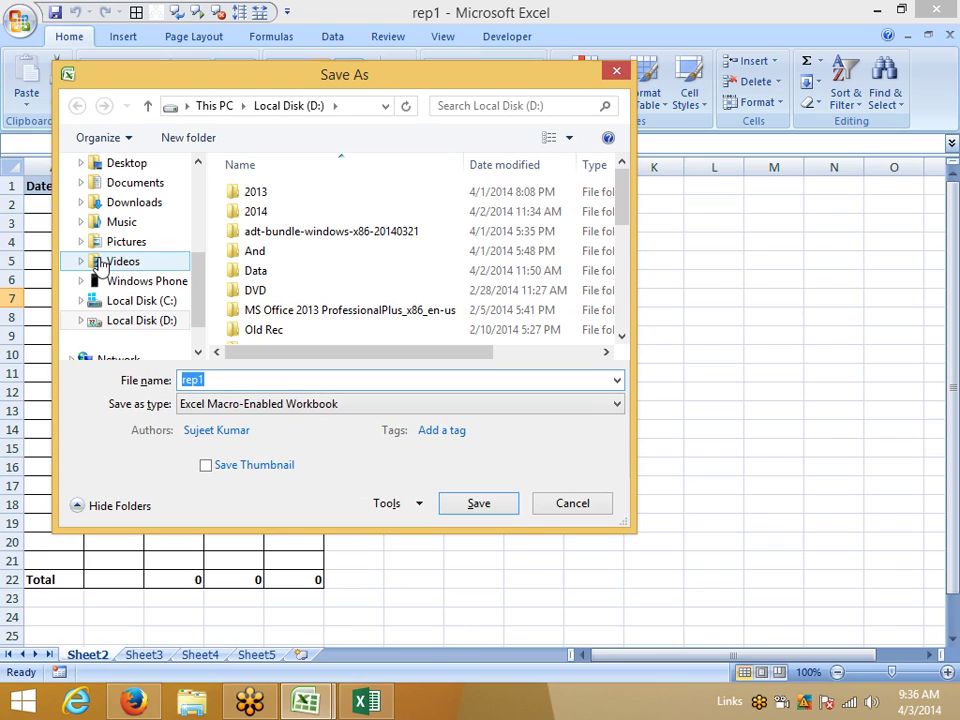
key(Escape)
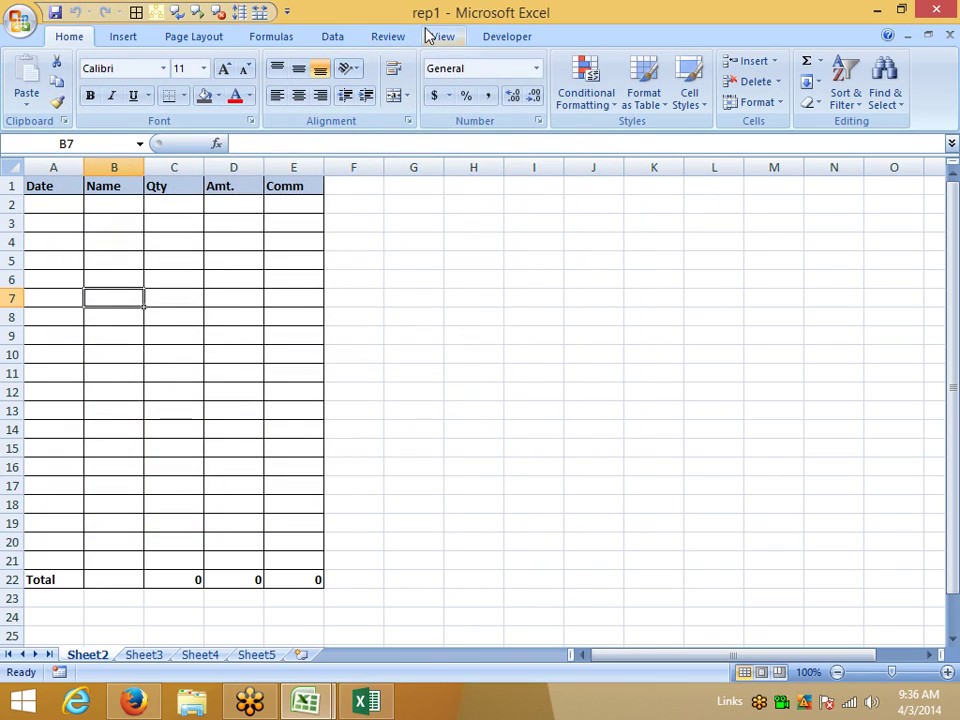
Return to the desktop and create another workbook from the rep template
key(super+d)
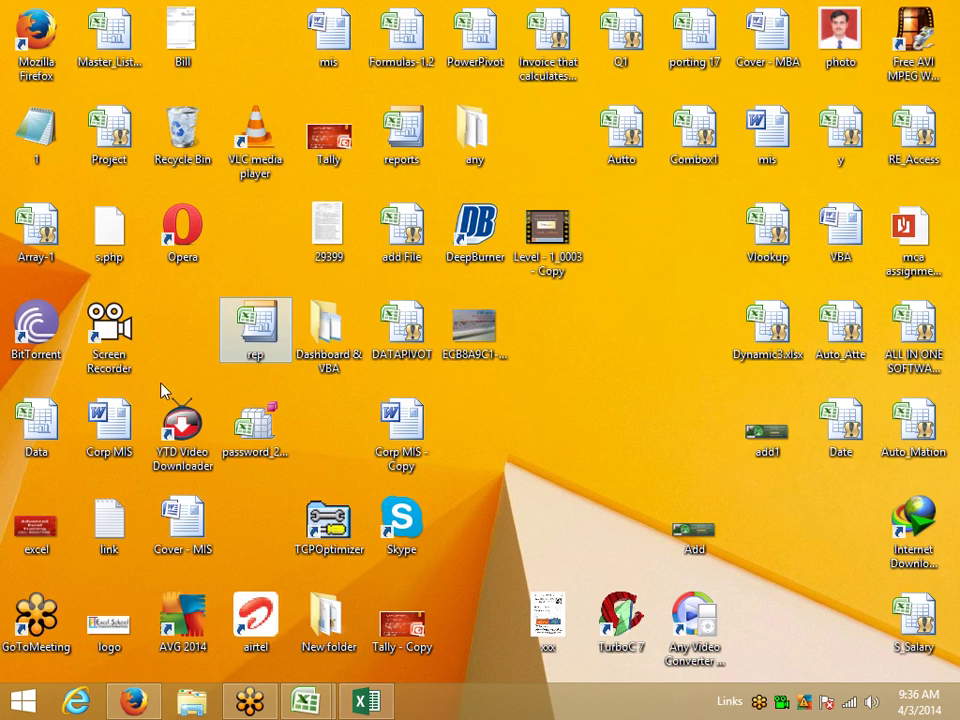
double_click(256, 325)
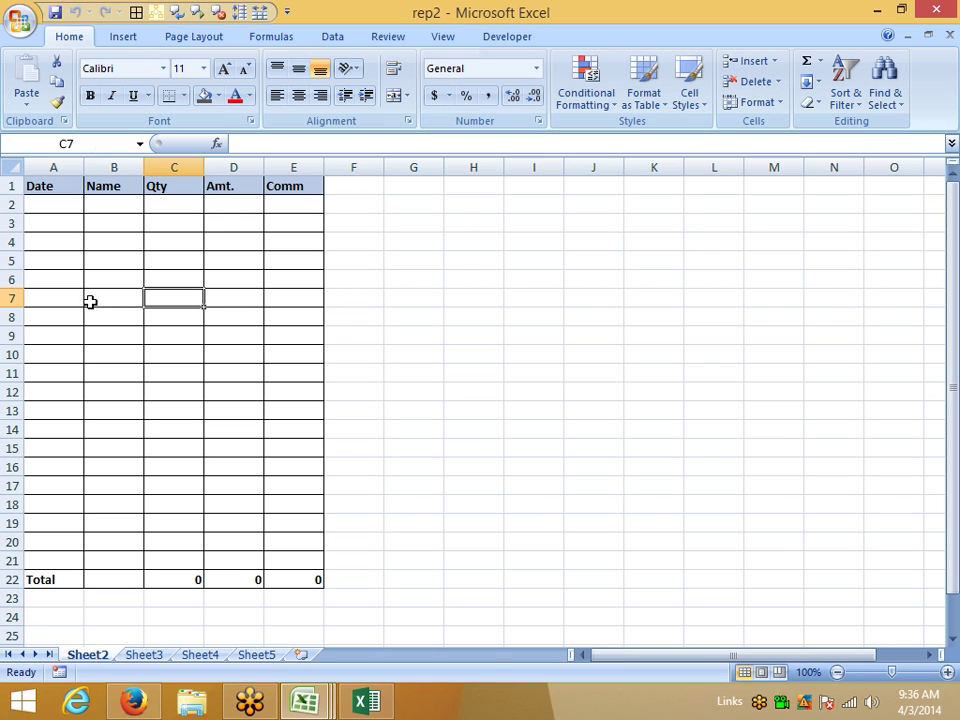
Look over the blank Date, Name, Qty, Amt. and Comm columns of the second report and the workbook file commands
click(152, 209)
click(103, 240)
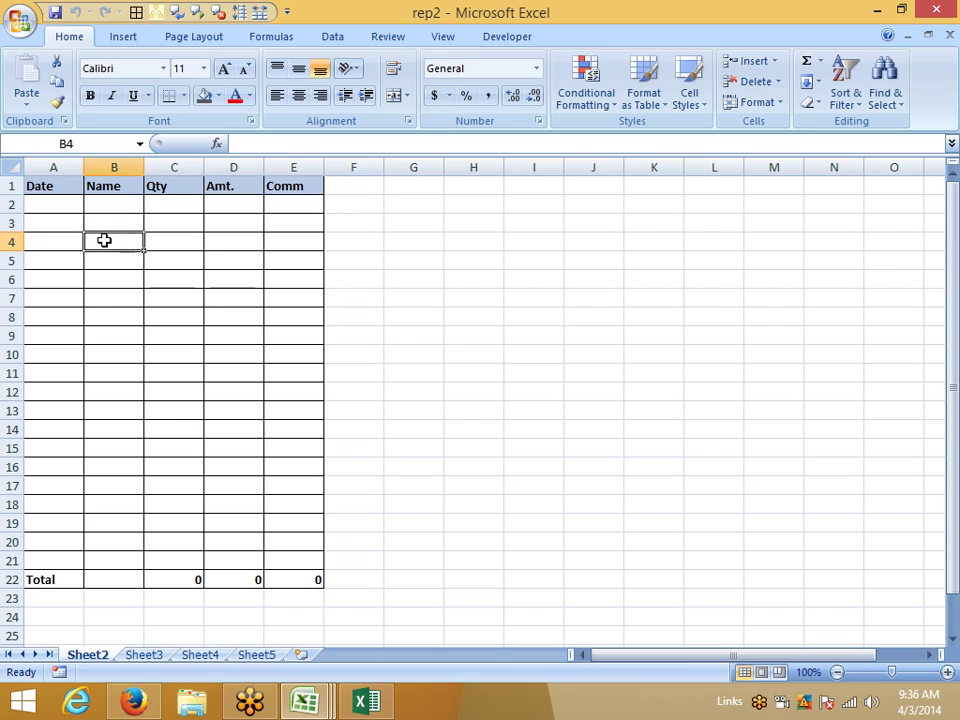
key(Left)
click(73, 204)
click(89, 257)
click(58, 318)
click(163, 355)
click(249, 351)
key(Up)
key(Up)
key(Up)
click(259, 274)
click(313, 298)
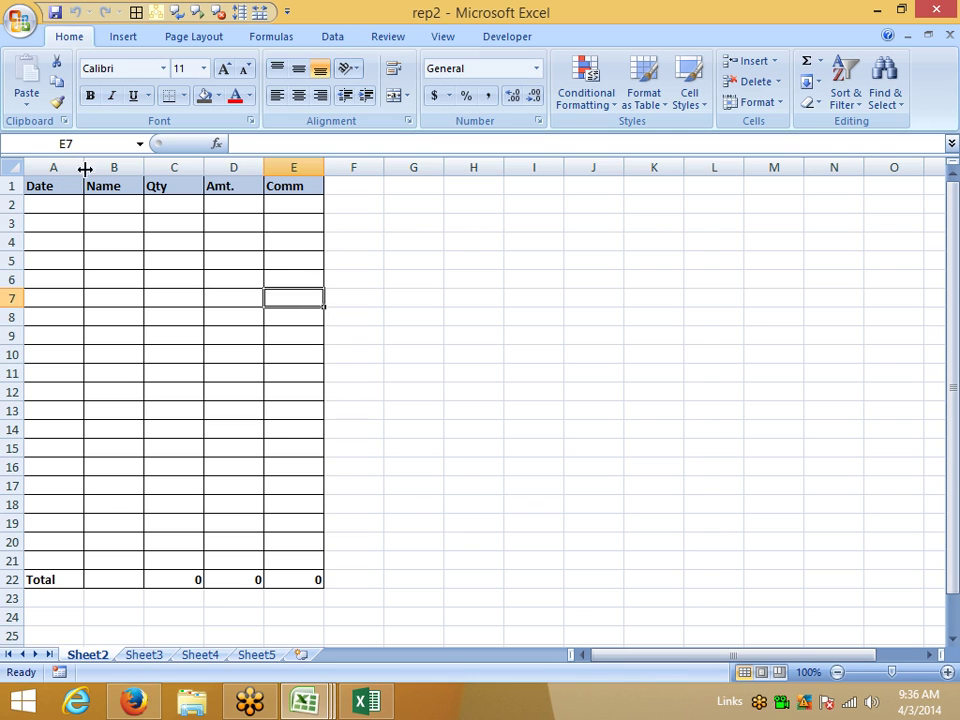
click(18, 16)
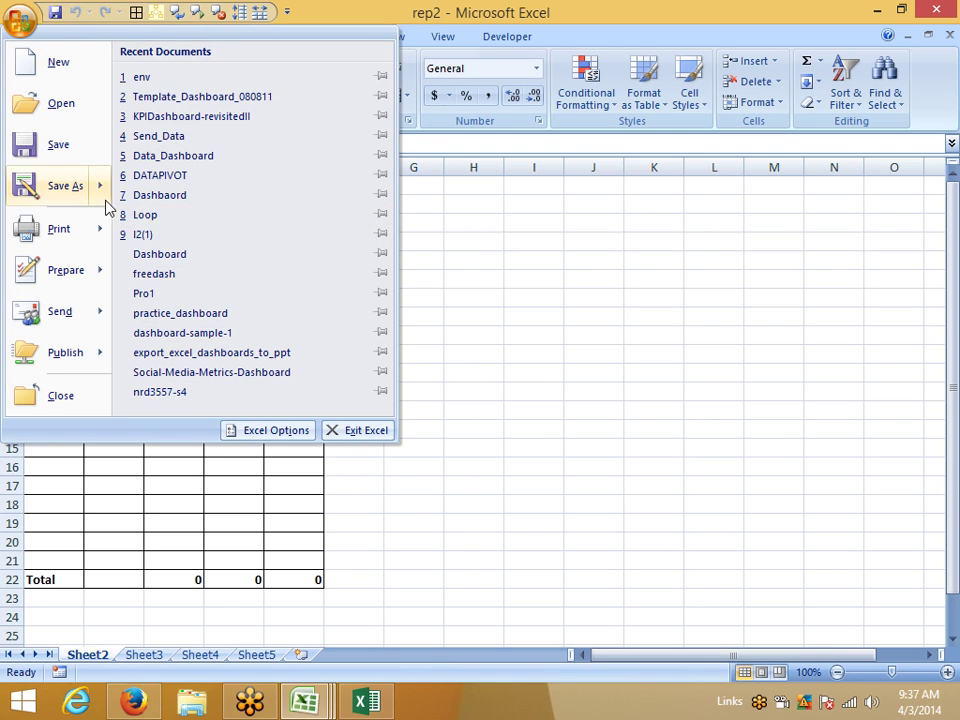
mouse_move(97, 200)
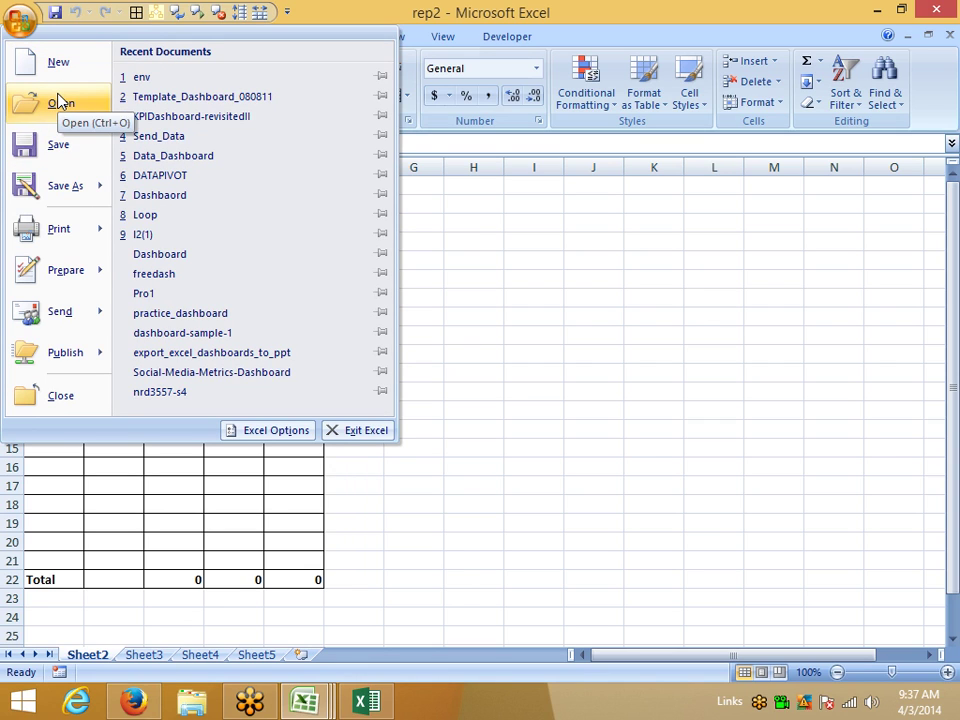
click(548, 353)
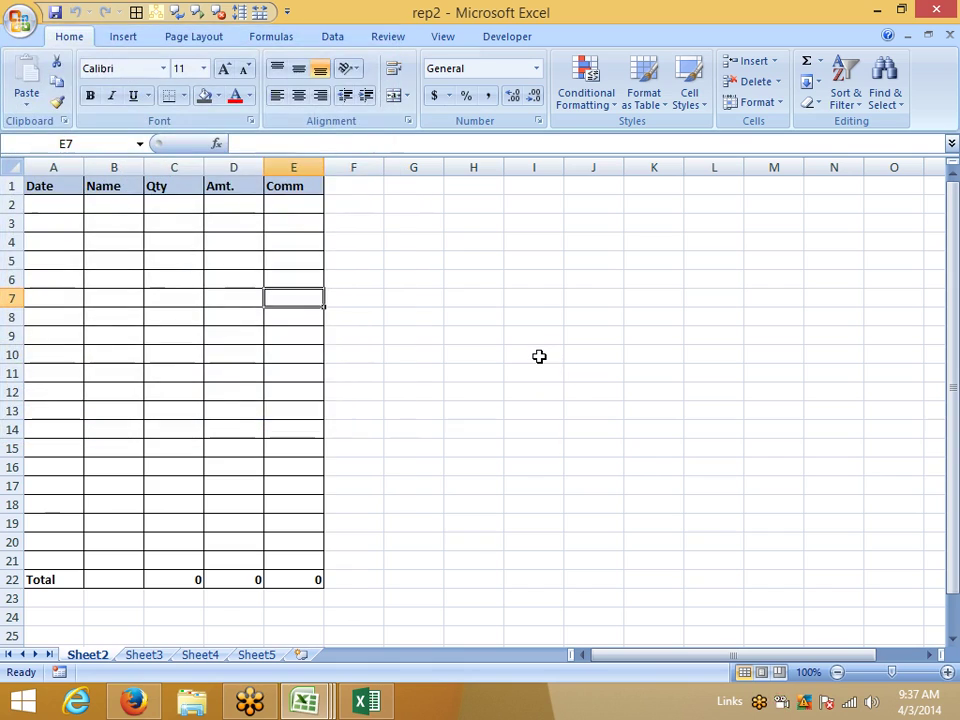
Switch to the desktop and show the detailed file properties of the Data workbook
key(super+d)
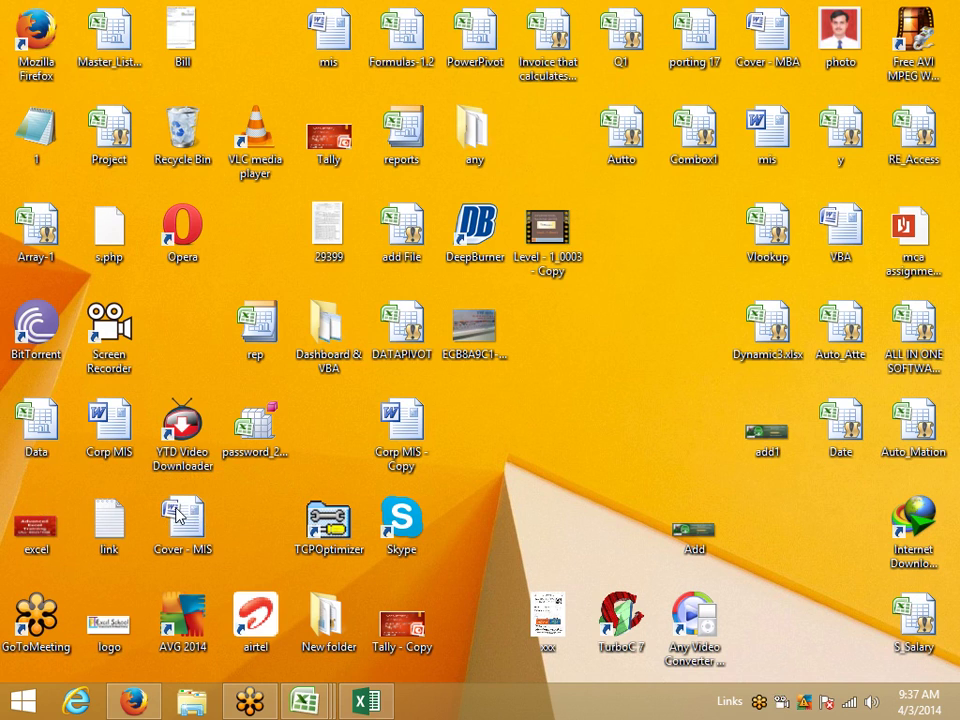
right_click(531, 424)
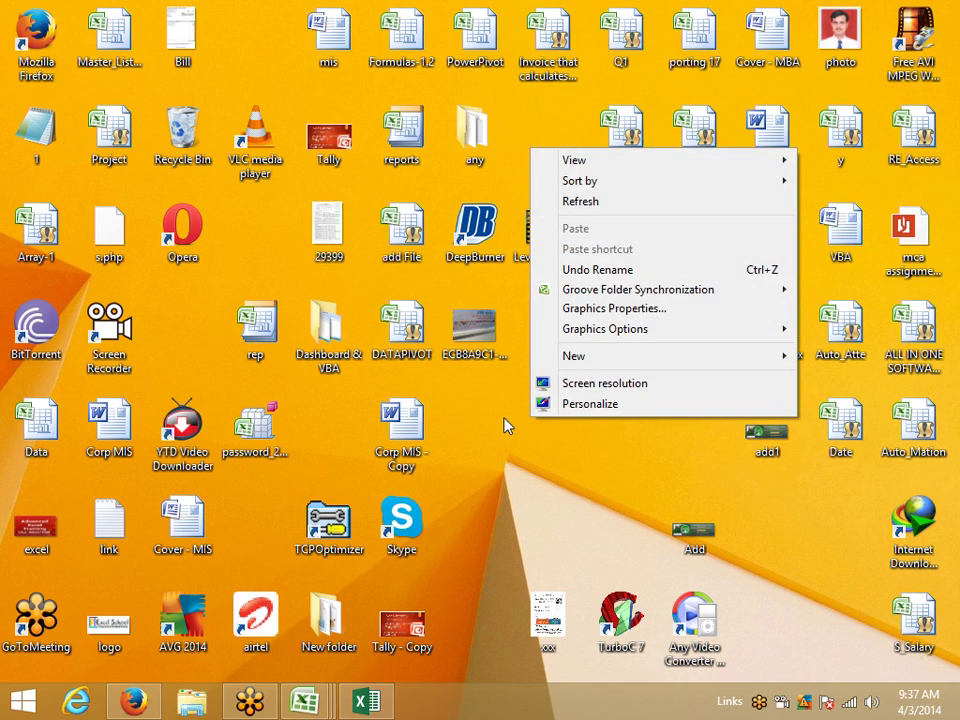
click(479, 425)
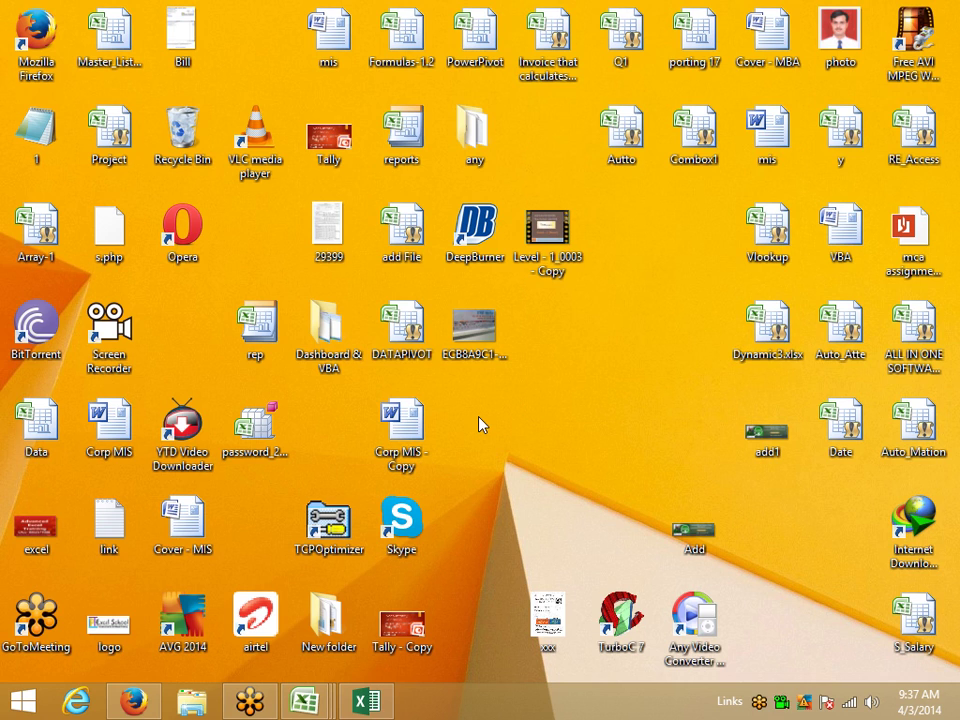
right_click(32, 422)
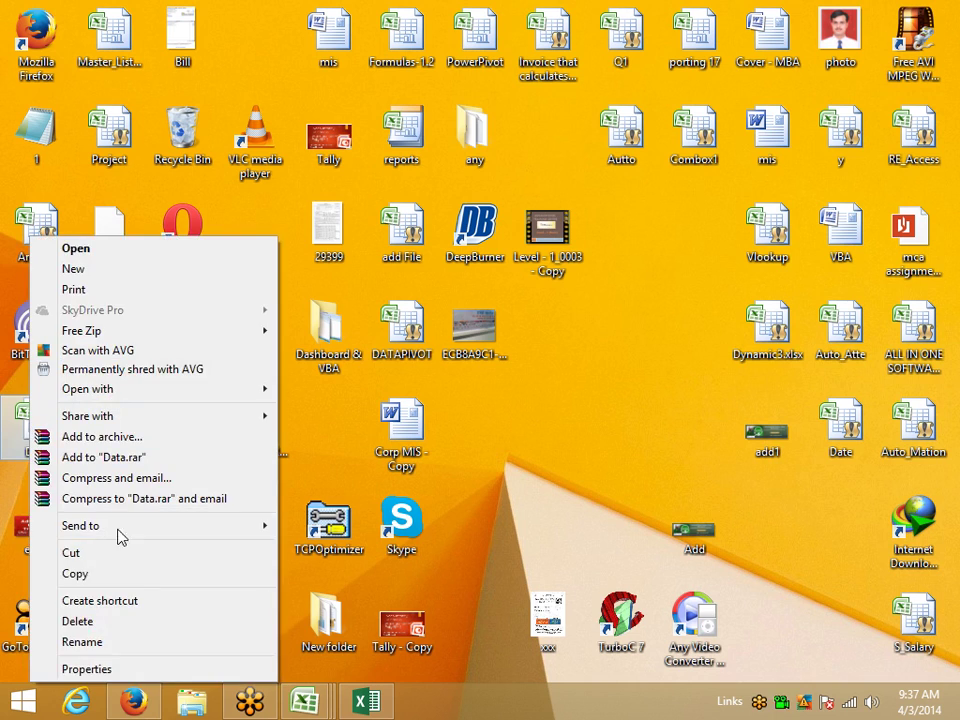
click(120, 669)
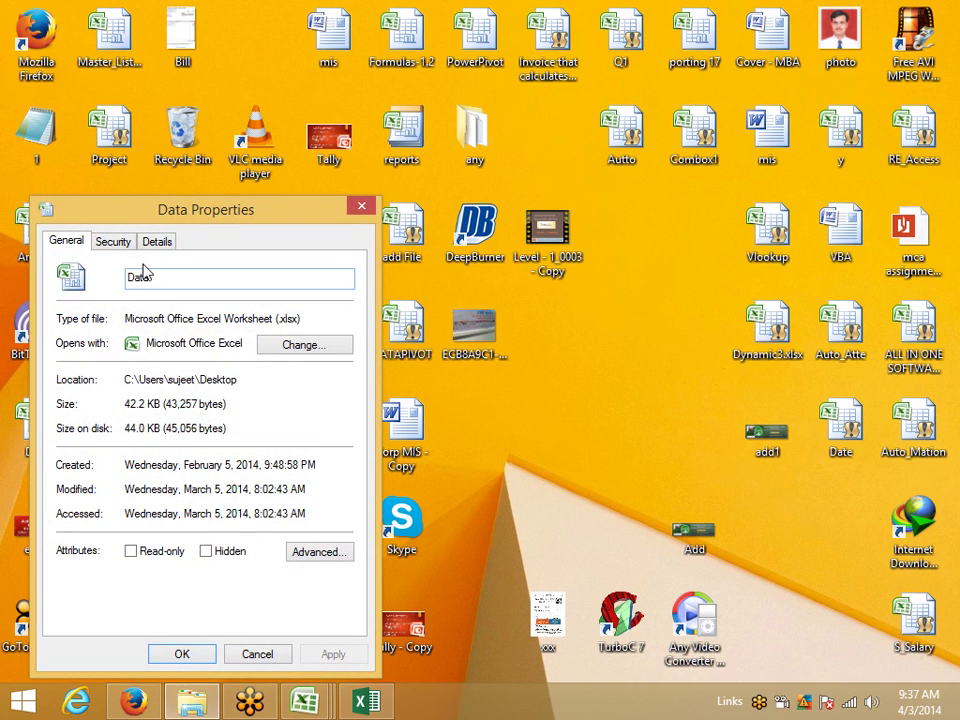
click(157, 241)
drag(212, 221, 517, 117)
Set the Data file's title to "The Sample Data" and its subject to "Data For Example"
click(471, 224)
click(476, 208)
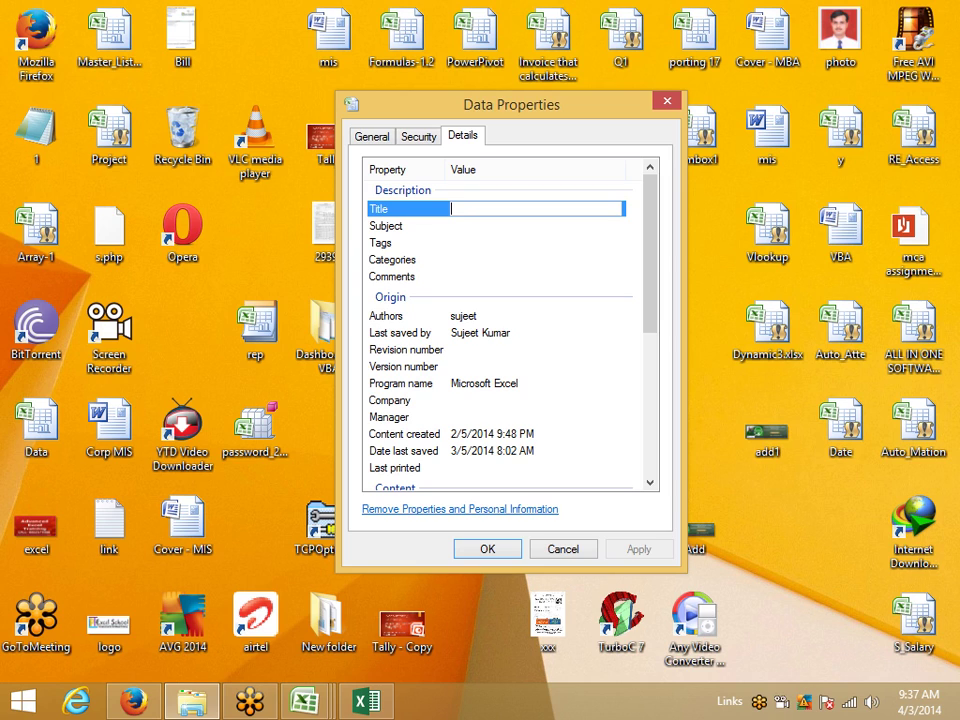
text(he Sample)
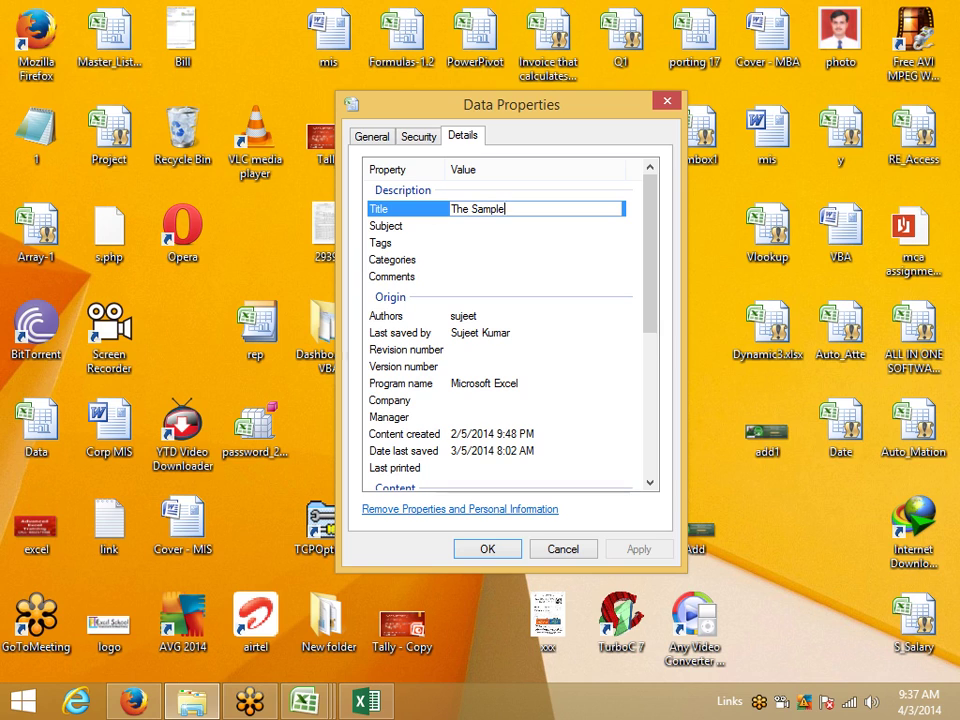
text( Data)
click(465, 227)
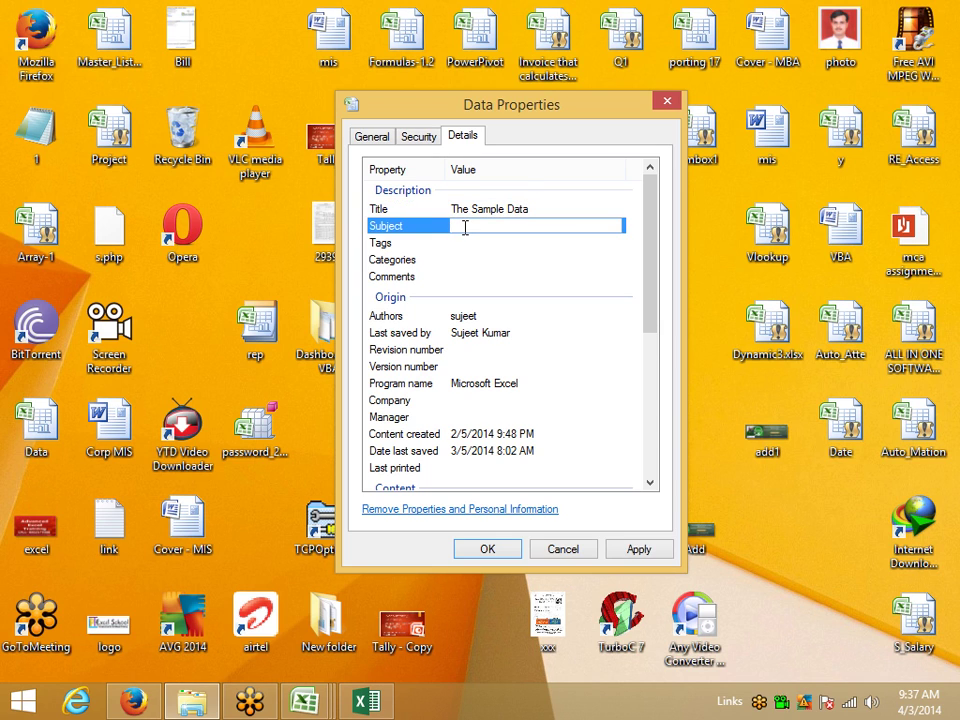
text(Data For Example)
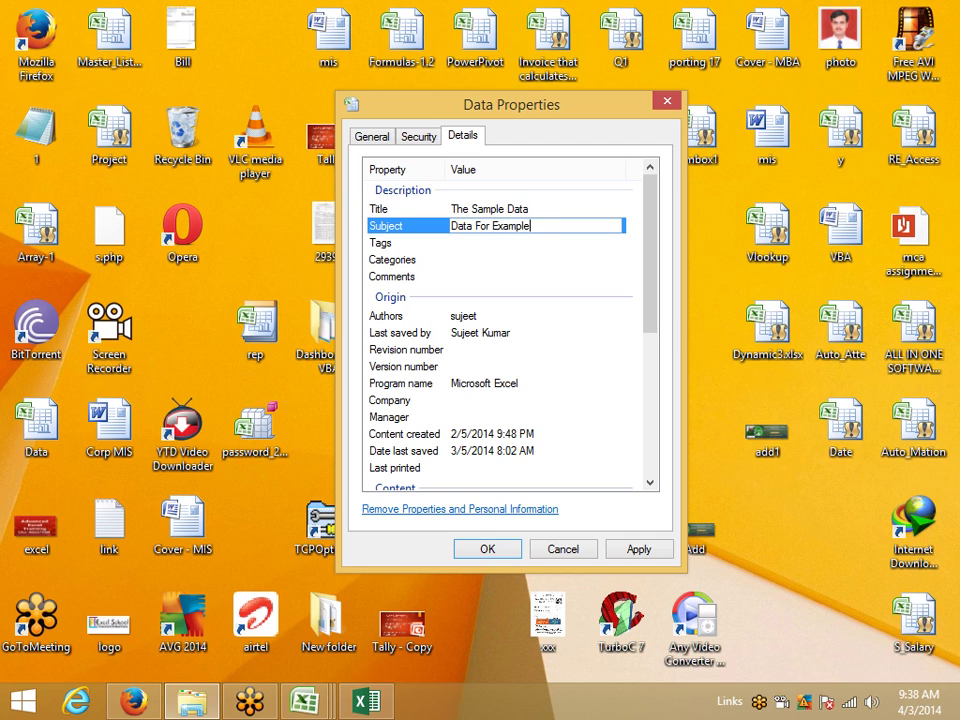
Tag the Data file with Pivot, VBA and Vlookup, and apply the property changes
click(435, 244)
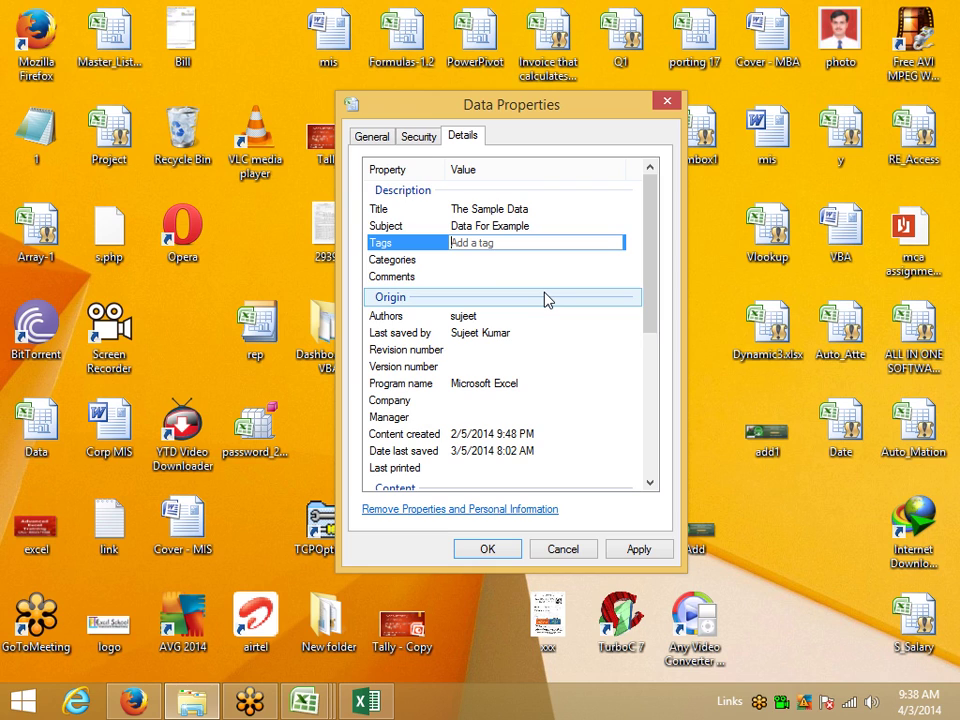
text(Pi)
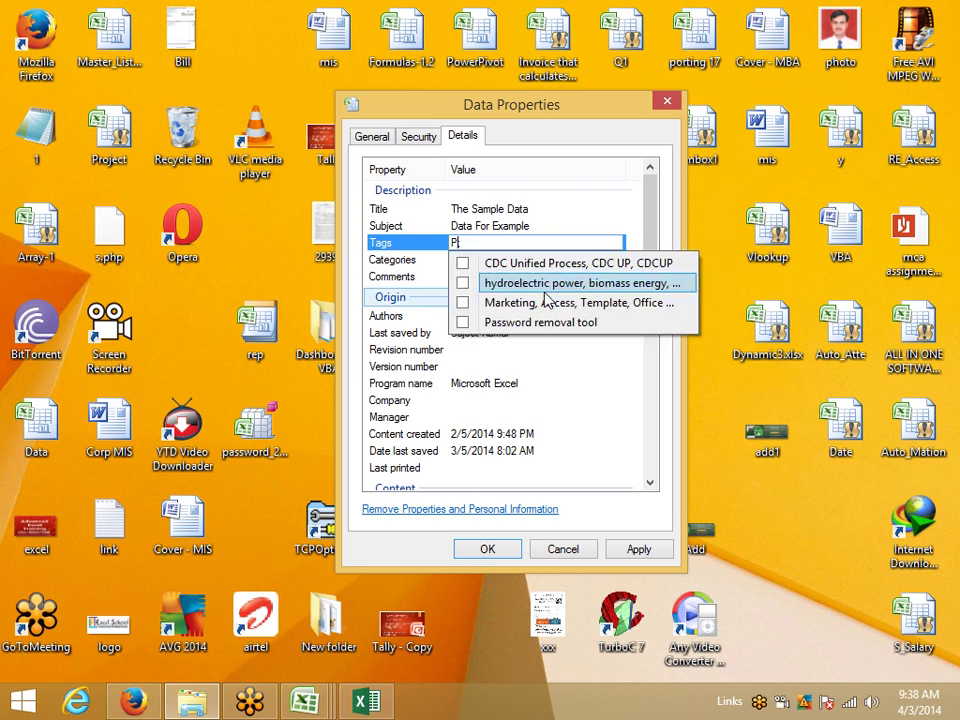
text(vo)
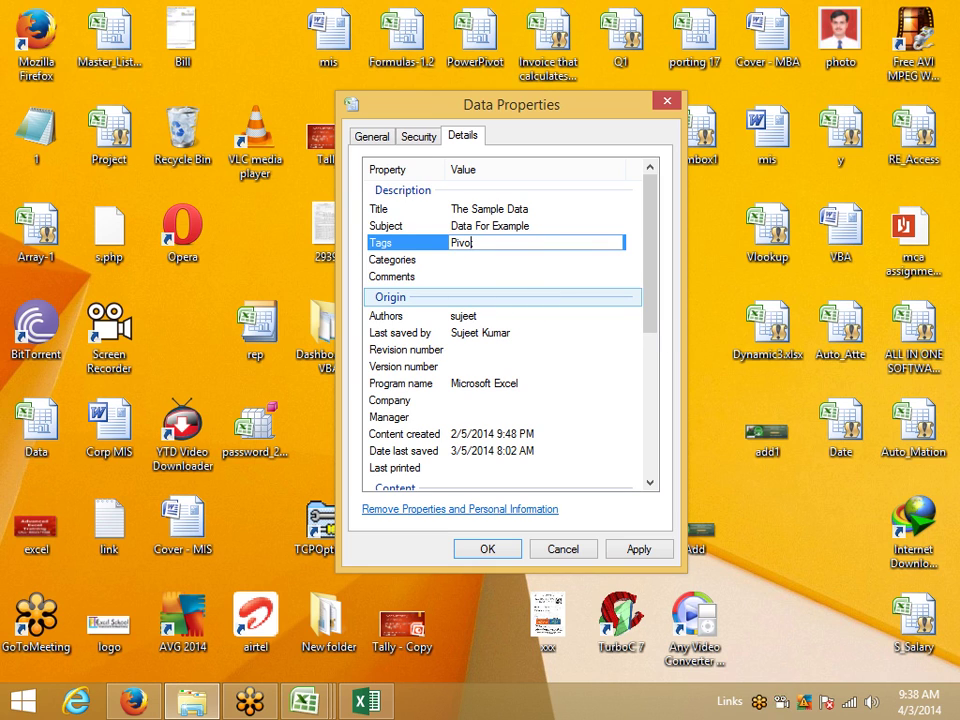
text(t;V)
key(BackSpace)
text(V)
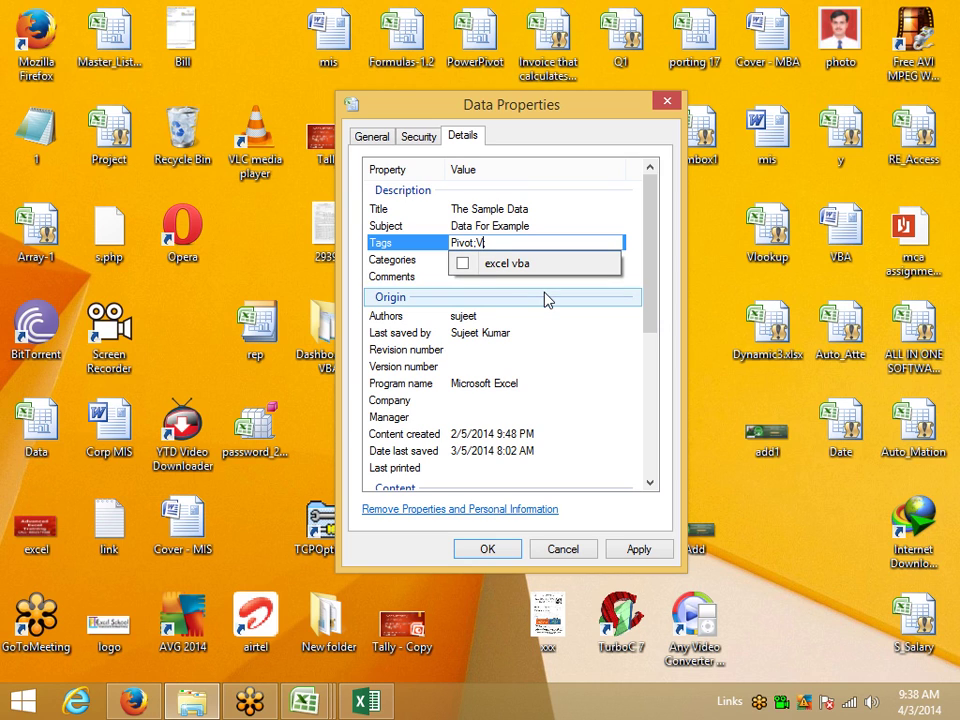
text(BA;)
key(BackSpace)
text(;)
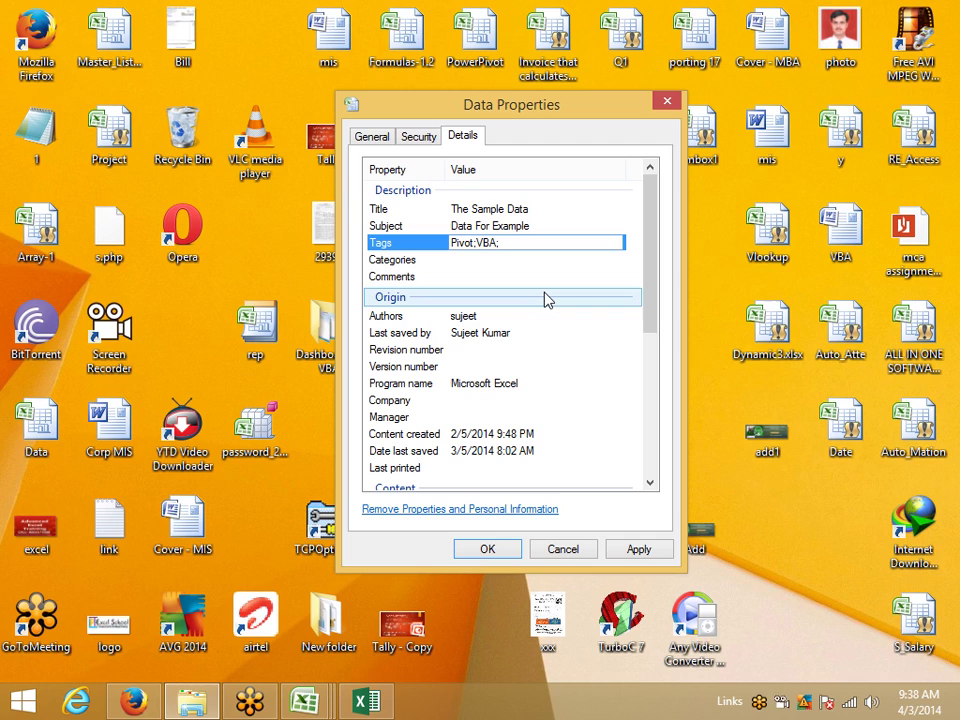
text(Vlookup;)
click(635, 551)
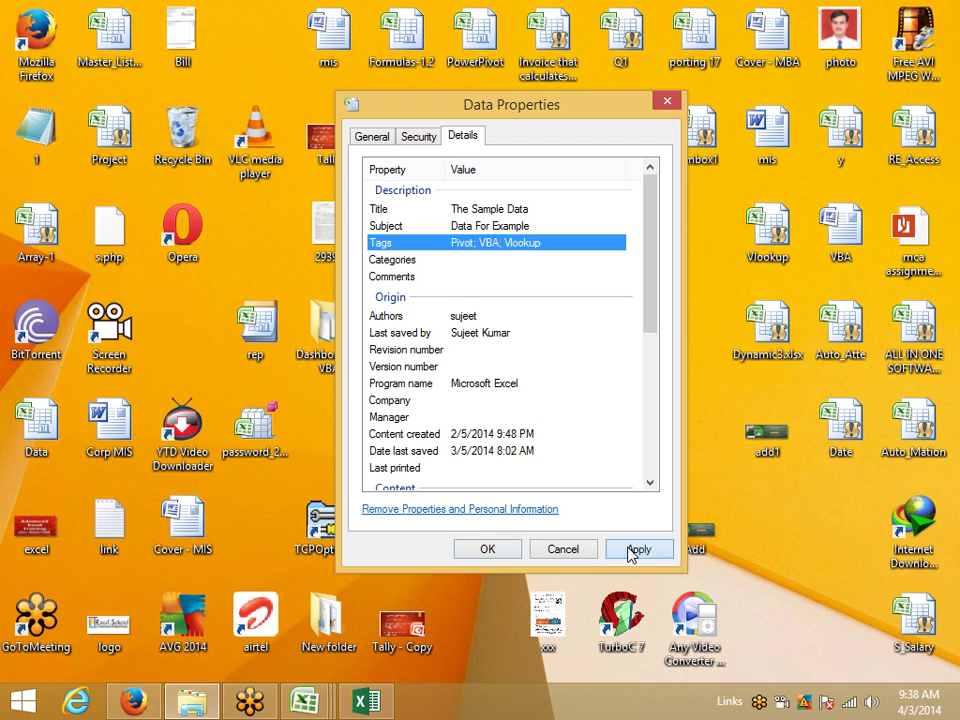
click(494, 550)
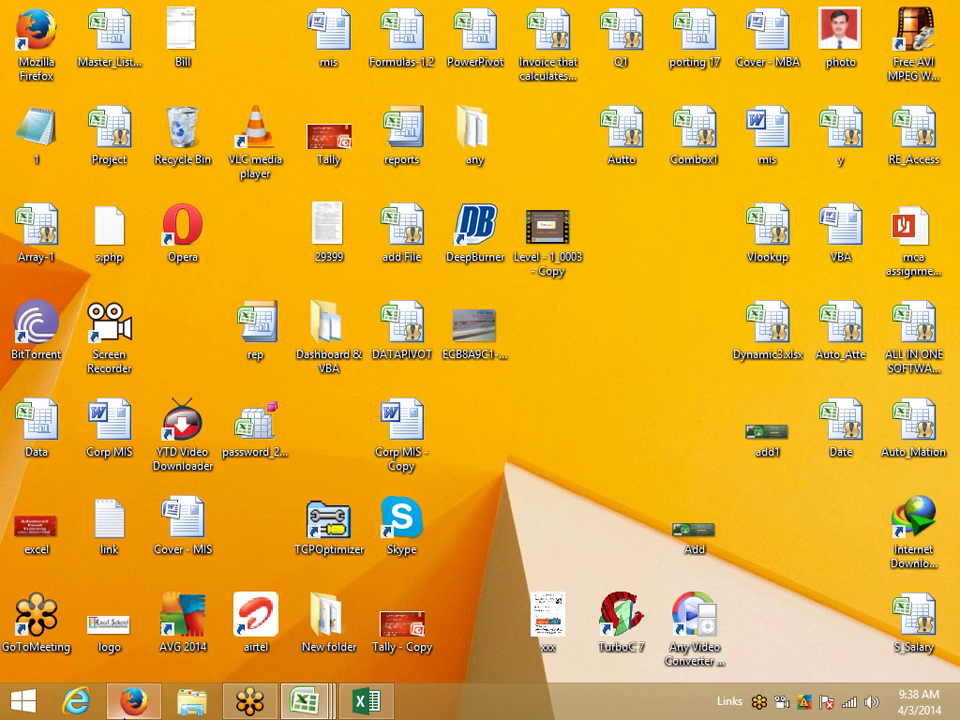
Search the Desktop folder in File Explorer for VBA and select the Data workbook
click(188, 703)
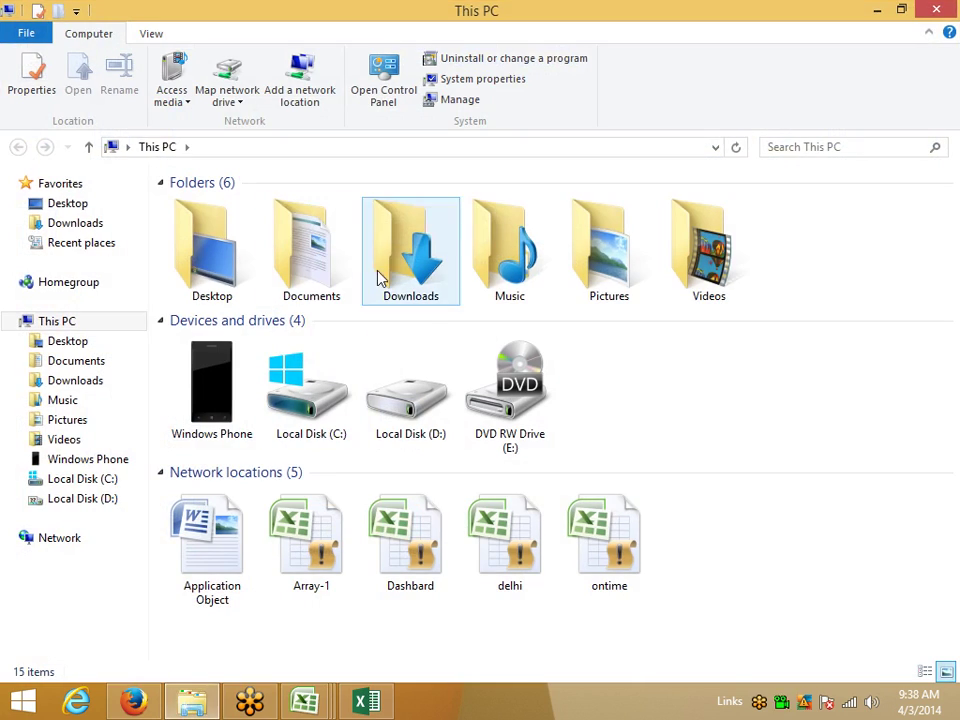
click(70, 343)
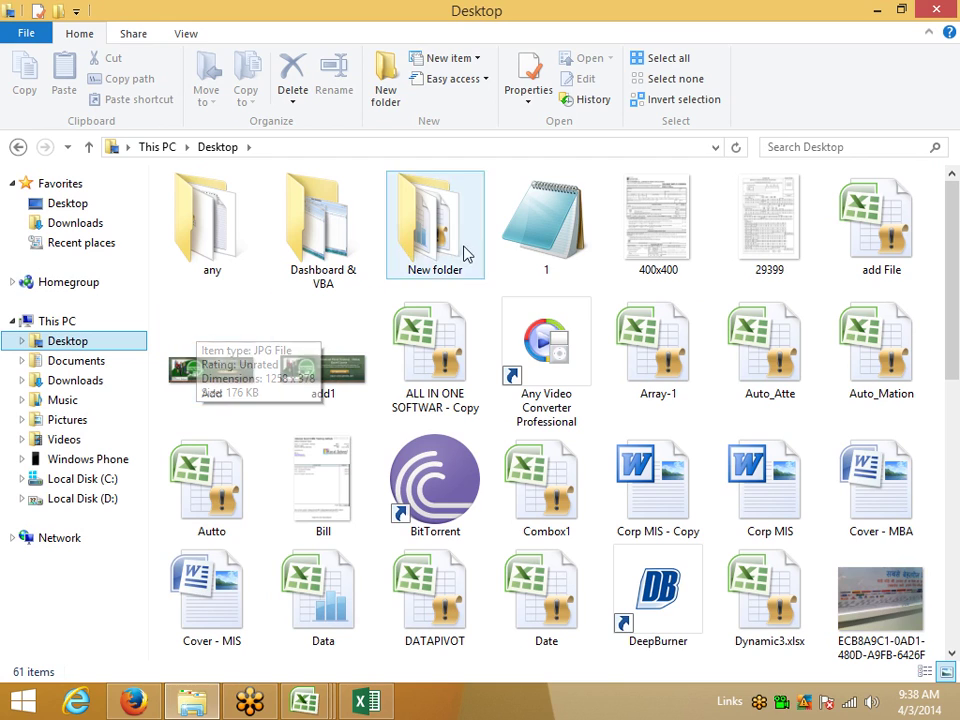
click(810, 147)
text(VBA)
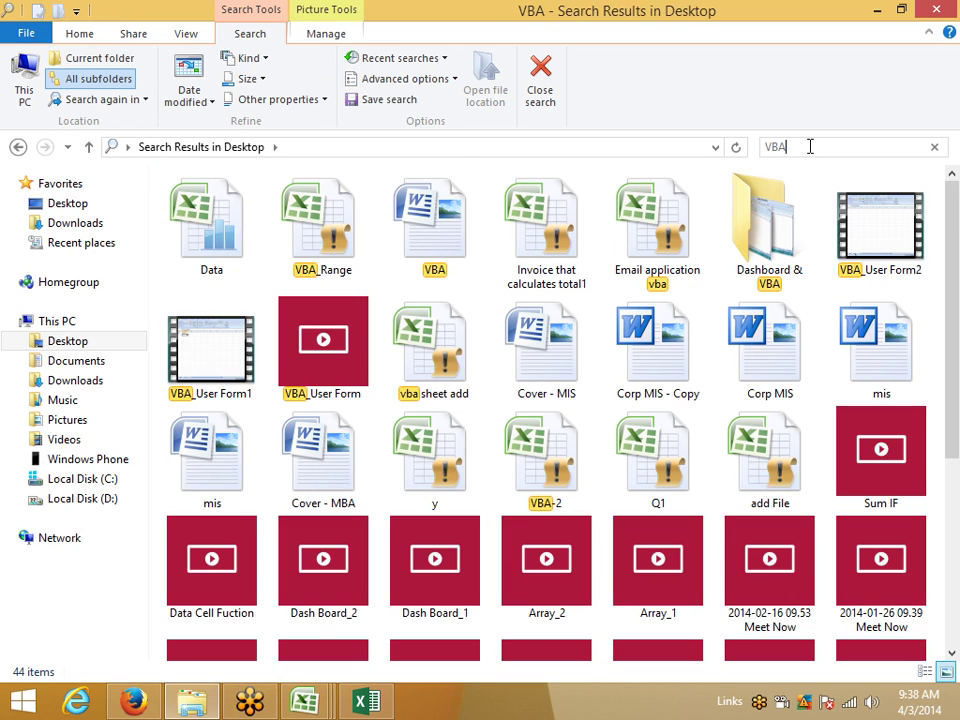
click(211, 274)
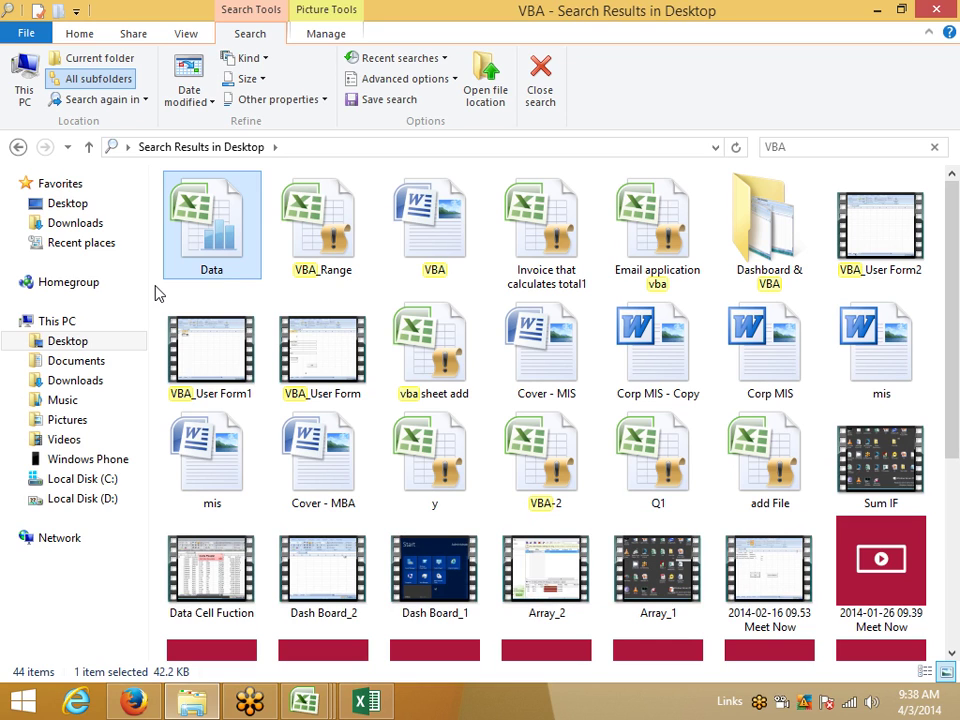
Search the Desktop folder for Pivot, show the Data file's summary, and close File Explorer
click(800, 148)
text(Pib)
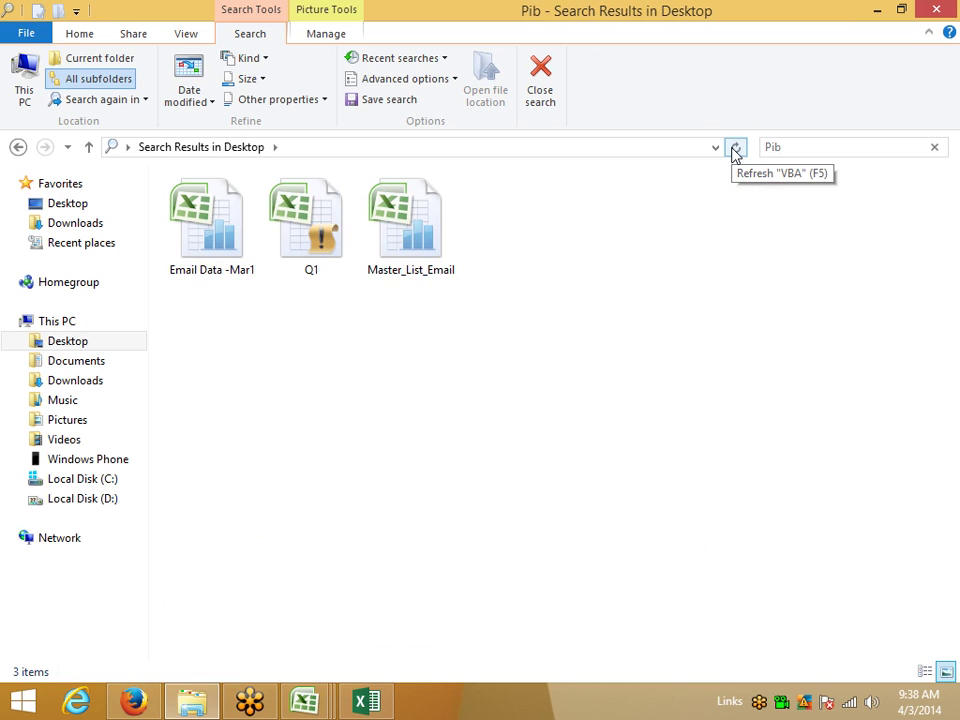
key(BackSpace)
text(vot)
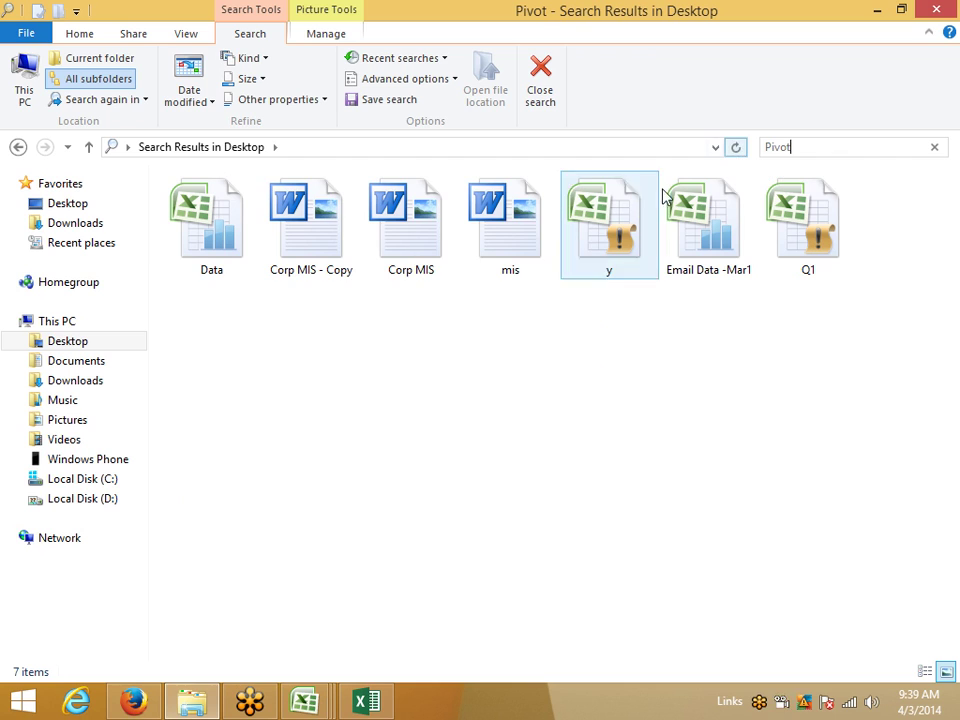
mouse_move(238, 268)
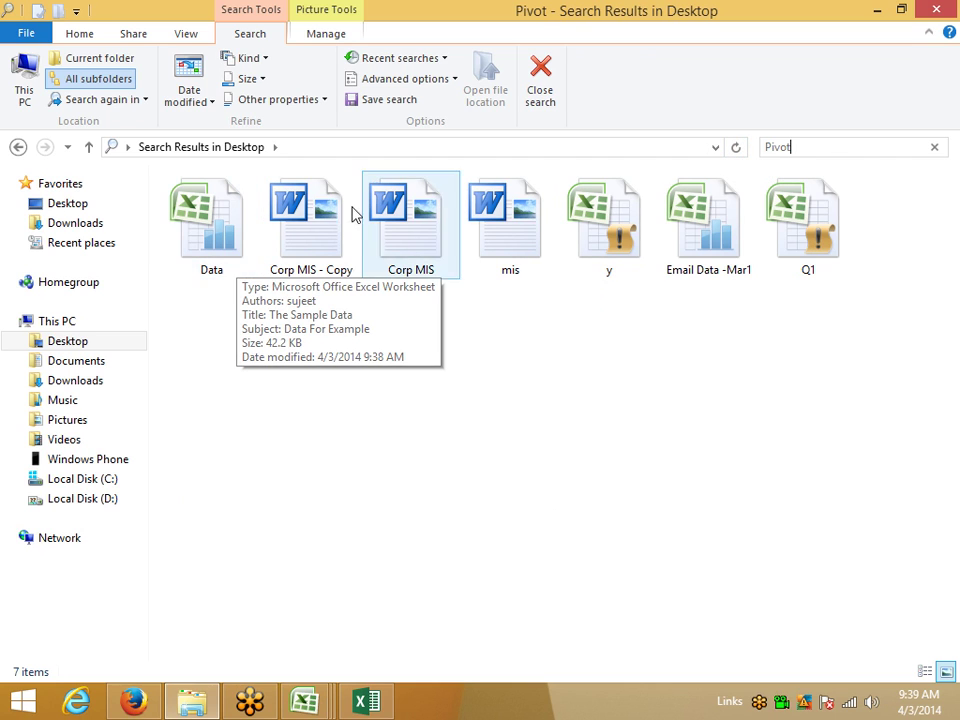
click(940, 9)
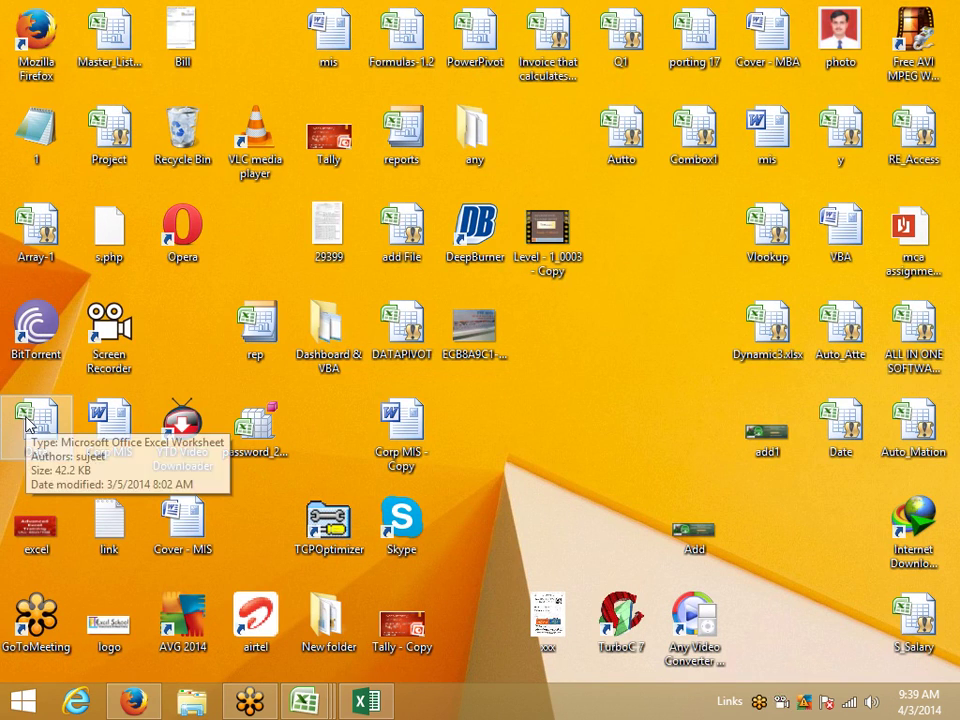
Refresh the desktop and show the Data file's pop-up summary
right_click(530, 166)
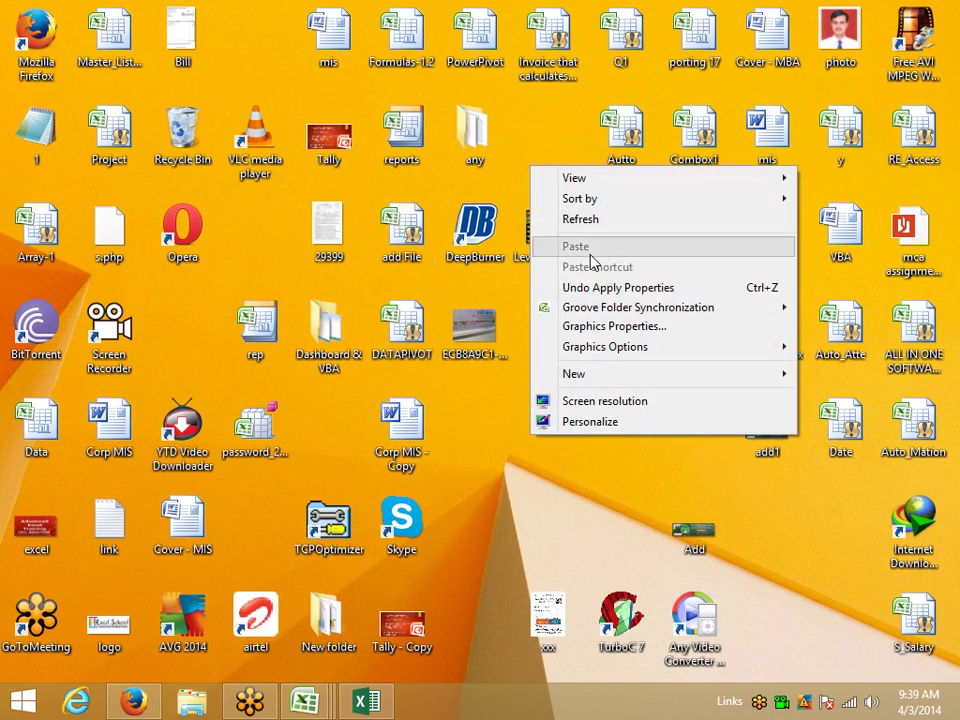
click(590, 218)
mouse_move(28, 427)
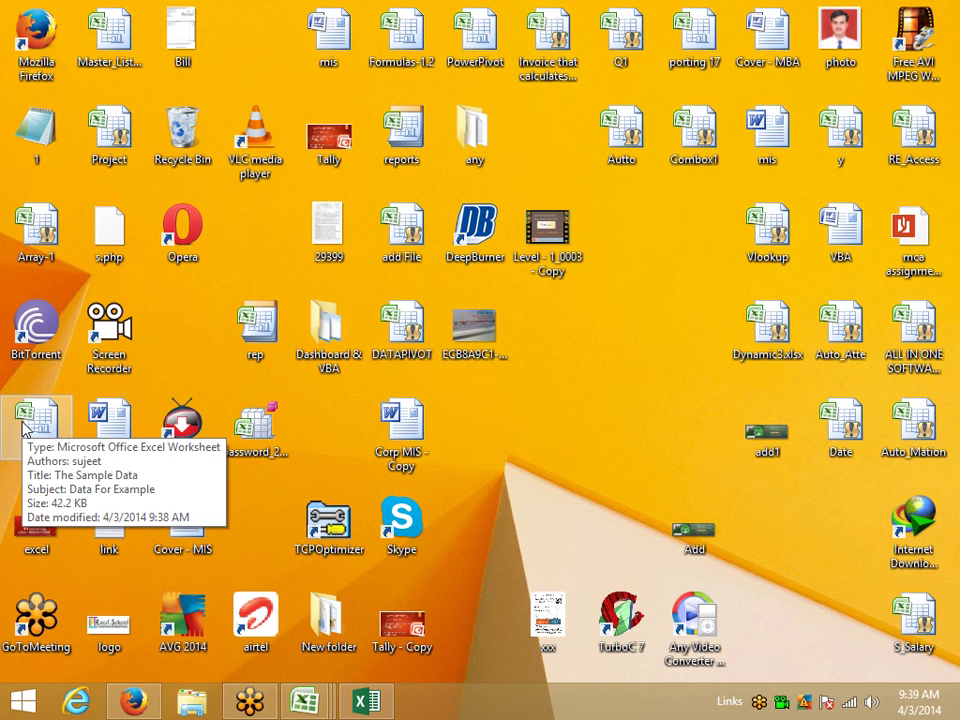
Open Windows Help and Support and search it for "shortcuts"
key(F1)
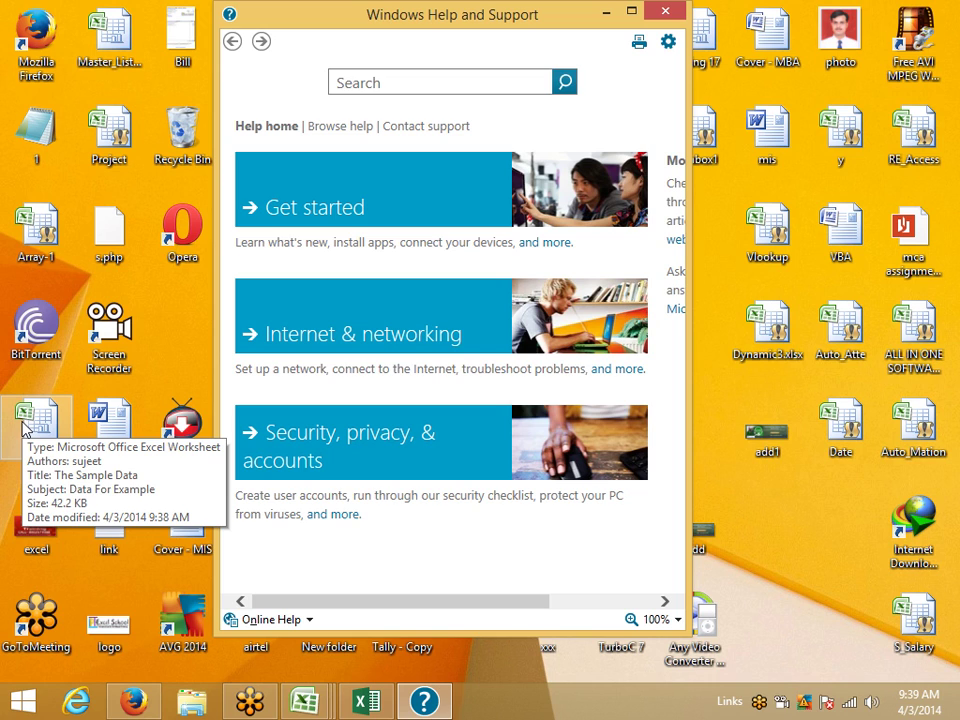
click(397, 82)
text(short)
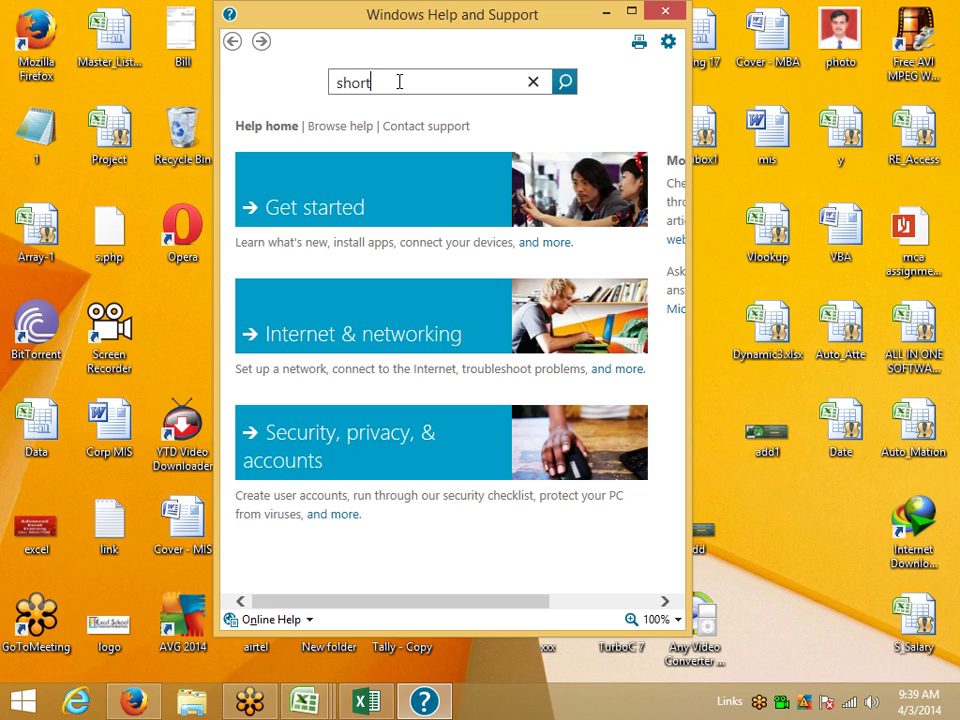
text(cuts)
click(564, 82)
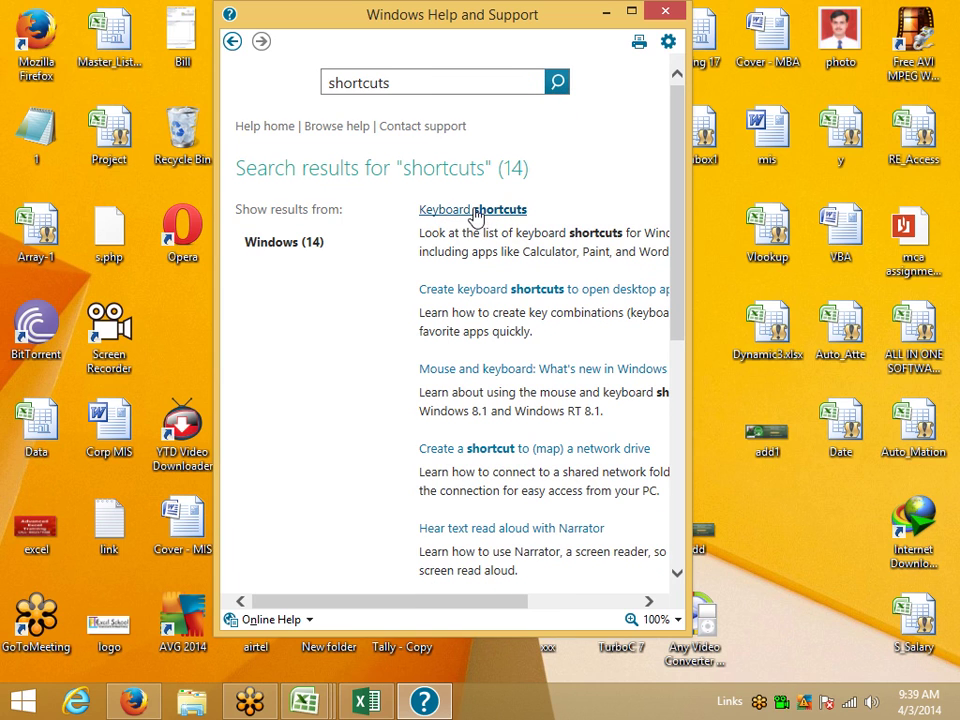
Read the new and general keyboard shortcut lists in the Keyboard shortcuts topic, and close the help
click(478, 212)
scroll(440, 330, down, 3)
click(286, 396)
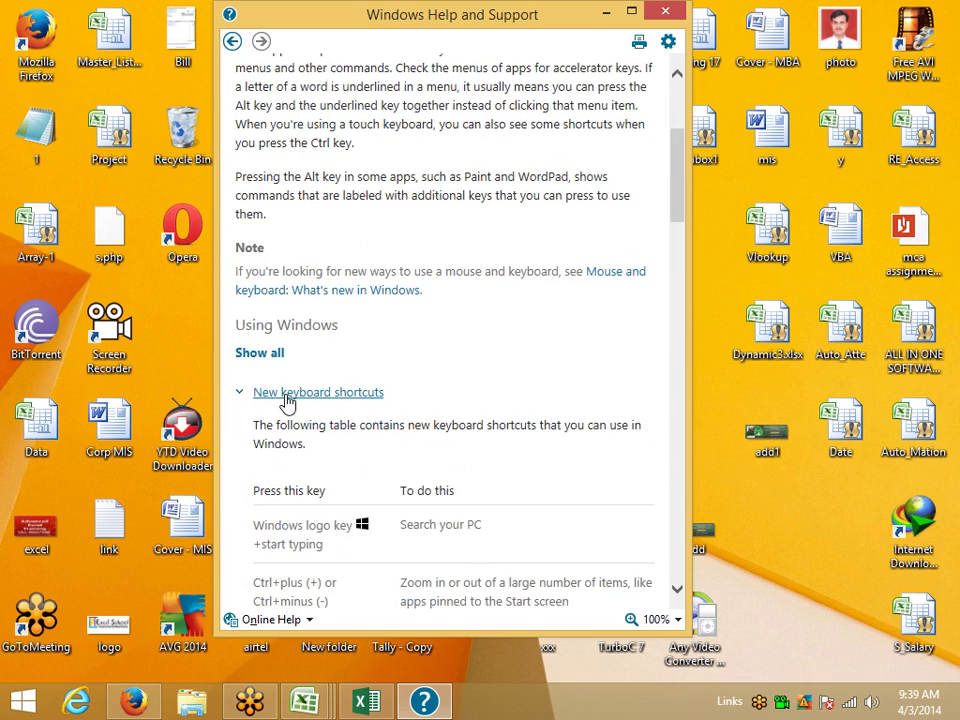
scroll(286, 400, down, 10)
scroll(283, 405, down, 3)
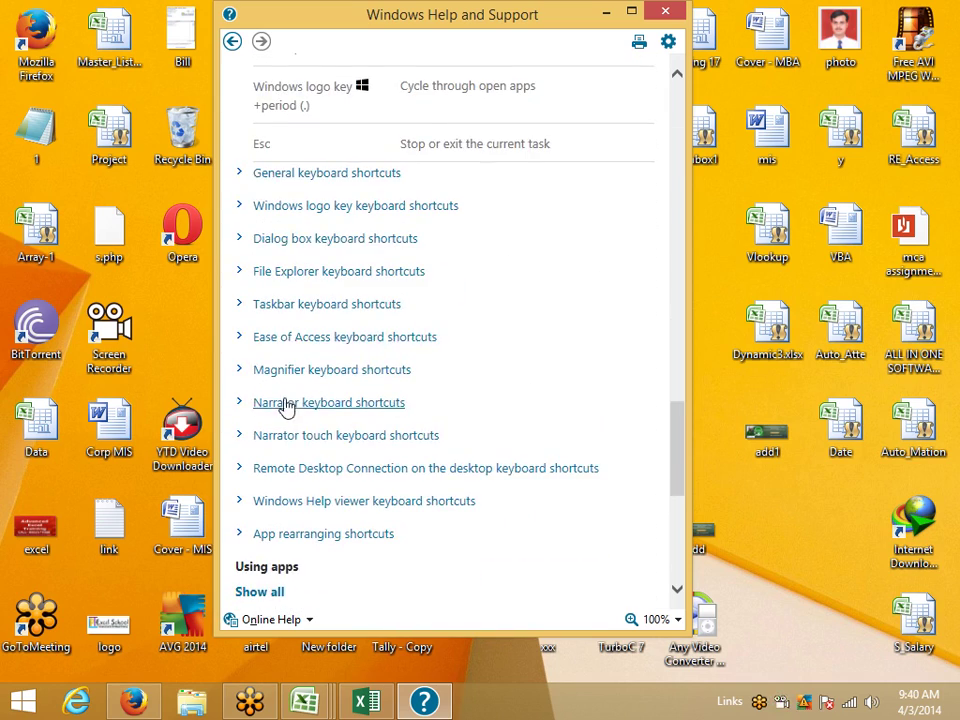
click(285, 172)
scroll(302, 364, down, 12)
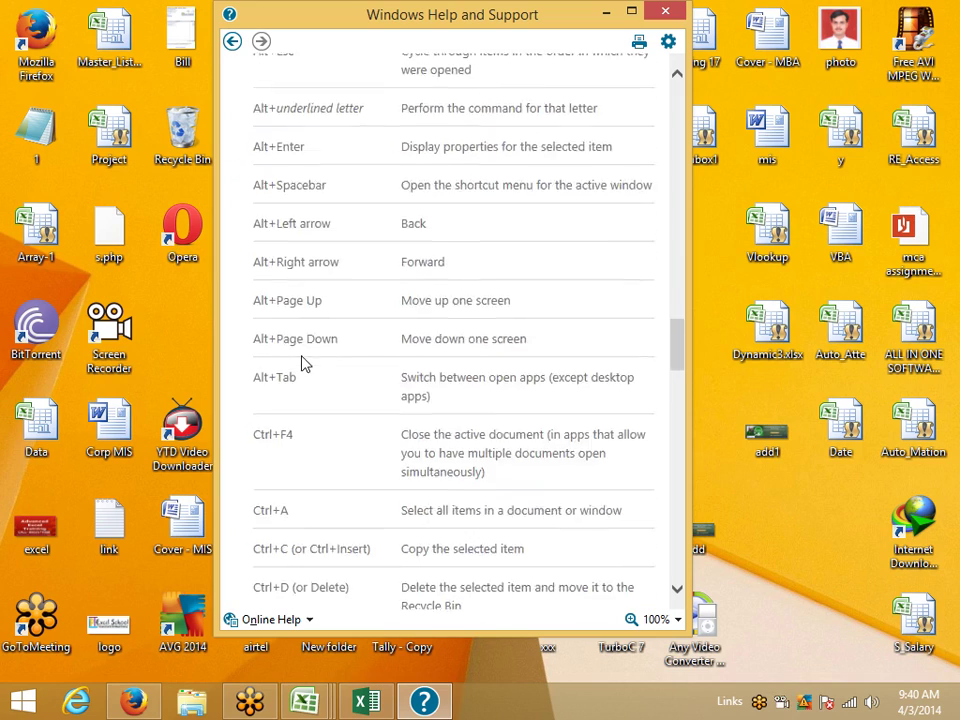
scroll(303, 362, down, 9)
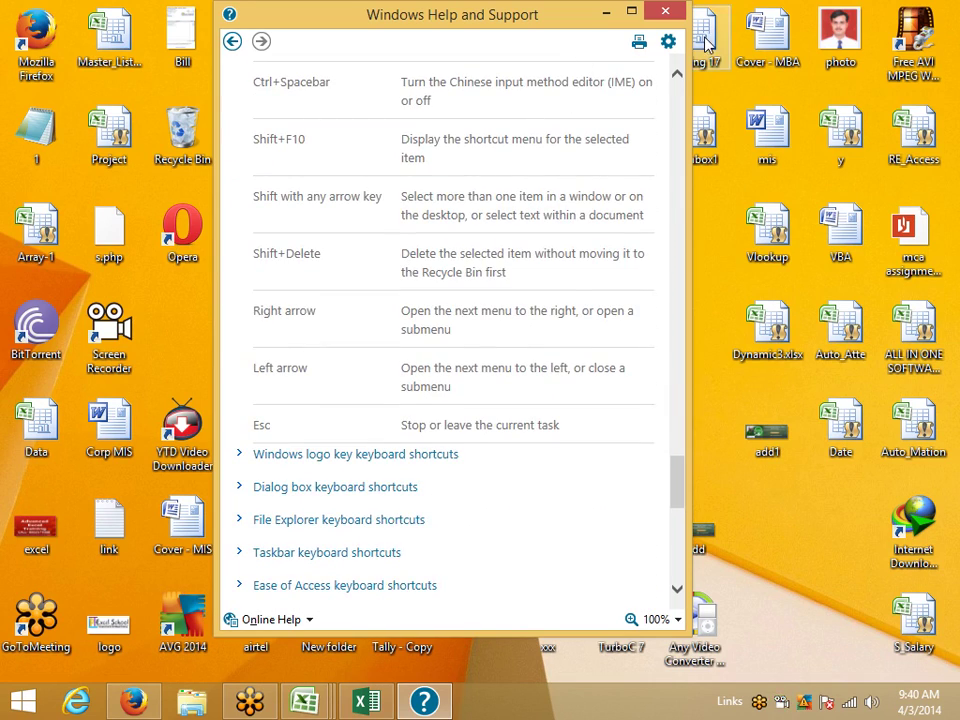
click(666, 12)
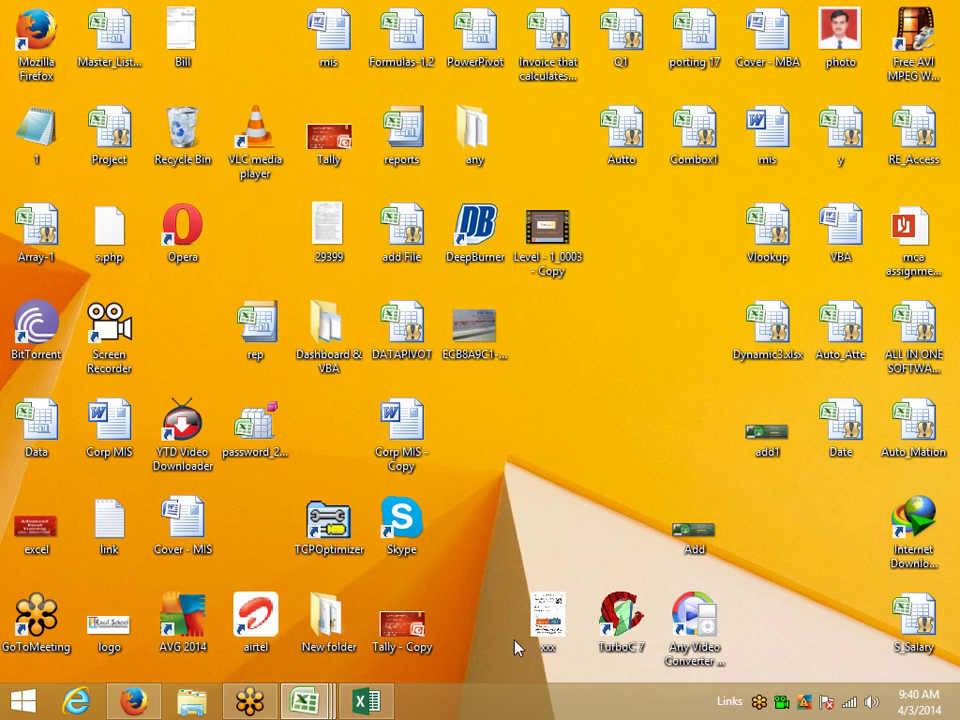
Switch to the rep1 workbook in Excel and select the Date header in A1
mouse_move(310, 700)
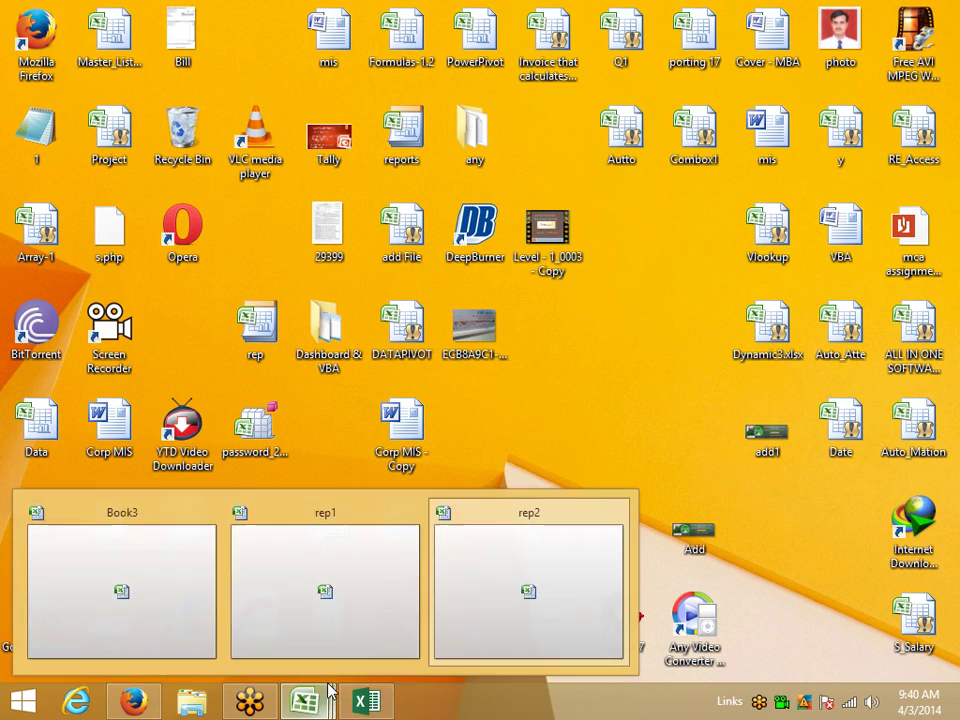
click(163, 601)
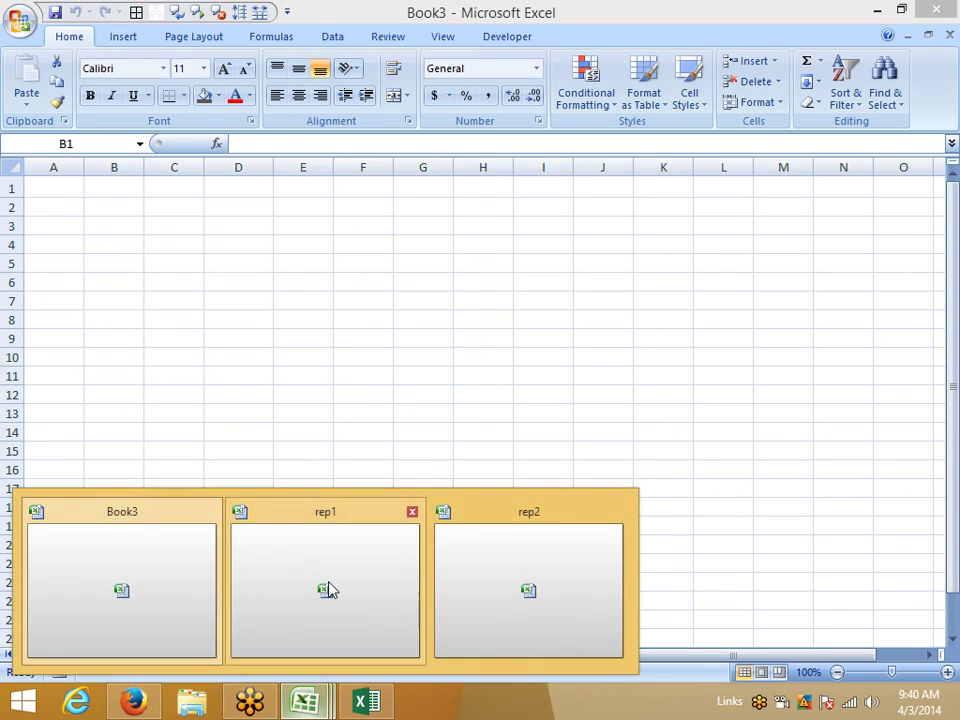
click(330, 590)
click(54, 188)
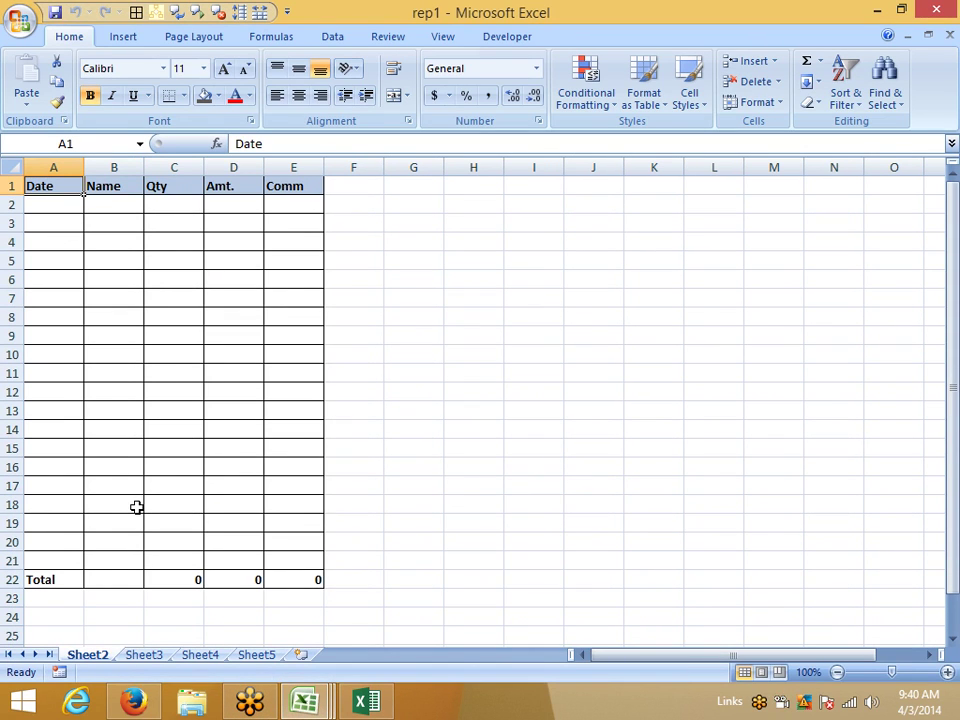
Jump from the Date header down to the Total cell in column A and back to A1
key(Return)
key(Up)
key(ctrl+Down)
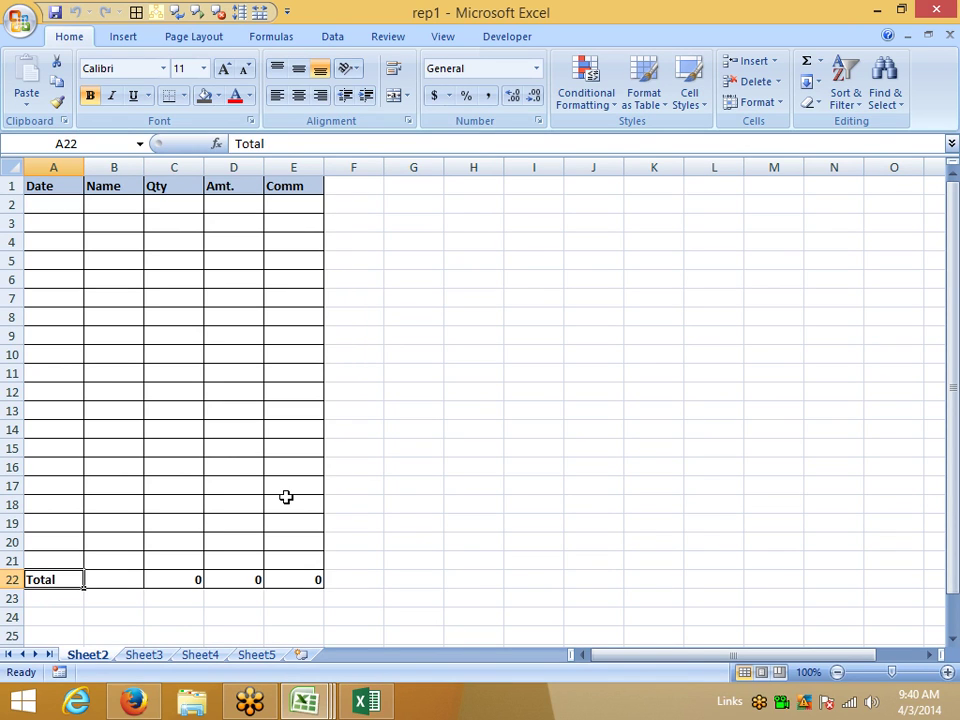
key(ctrl+Up)
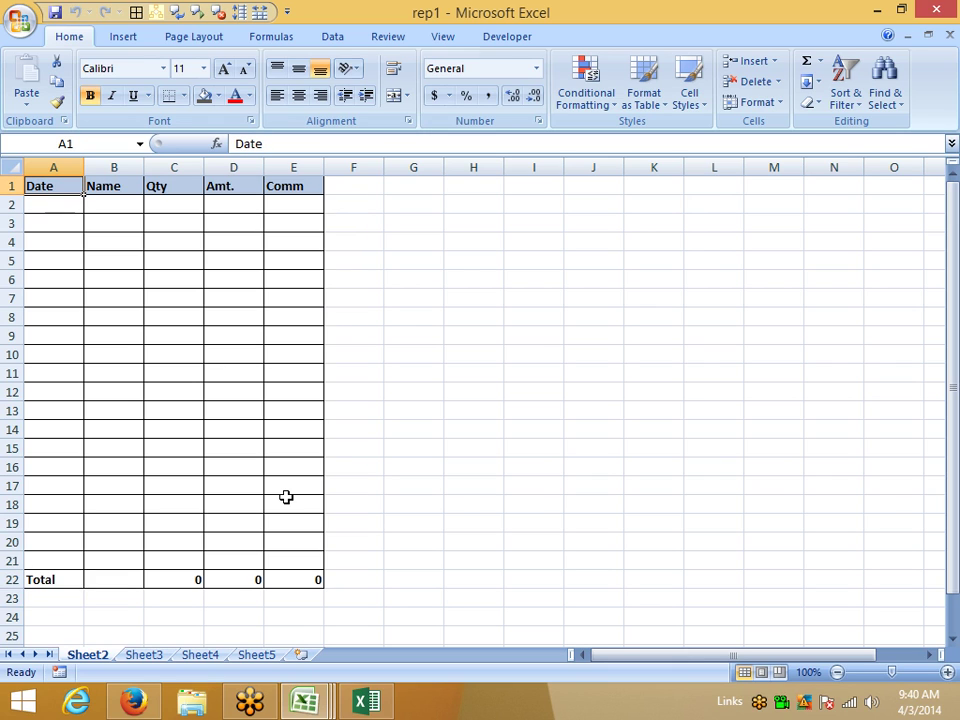
Extend the selection from A1 down to the Total row, and instead across the header row to Comm
key(ctrl+shift+Down)
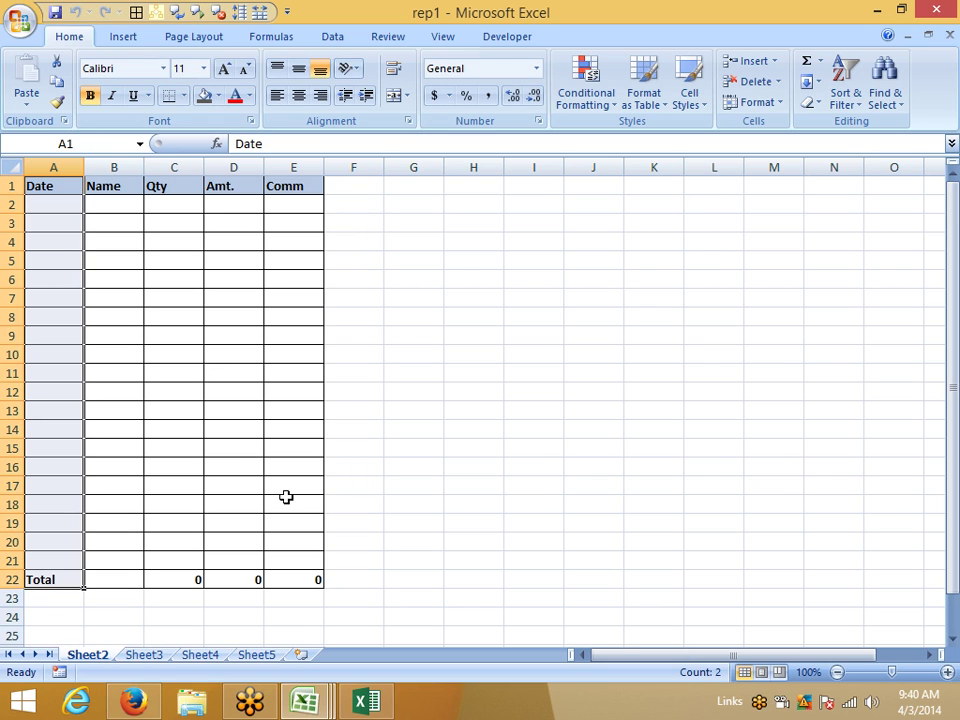
key(ctrl+shift+Up)
key(ctrl+shift+Right)
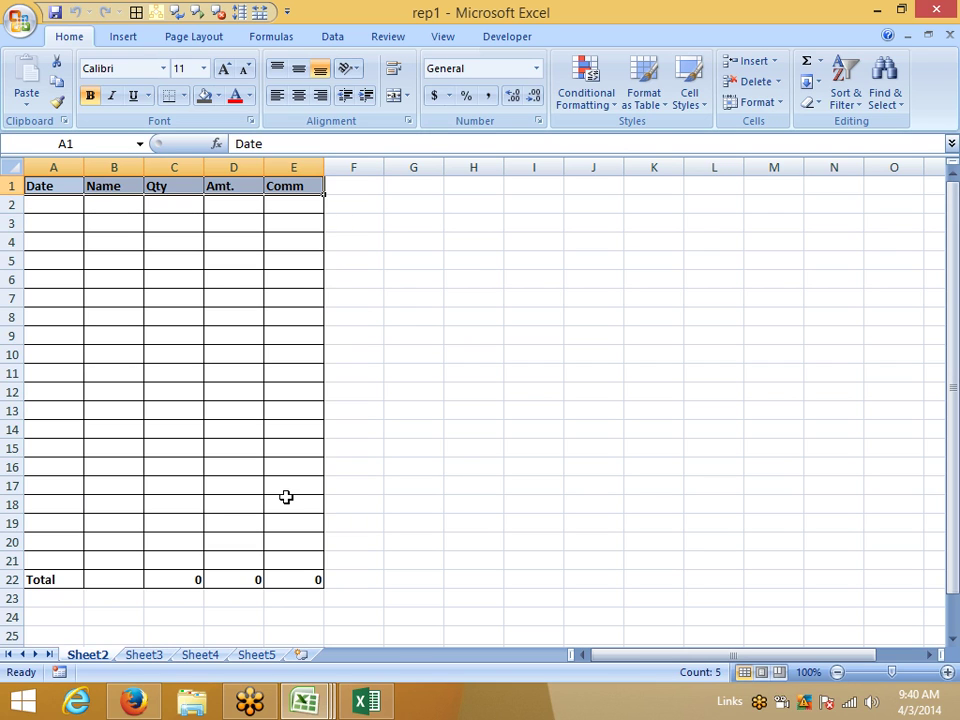
Select the entire worksheet, and move back through A1 along the header row to the Qty cell in C1
key(ctrl+a)
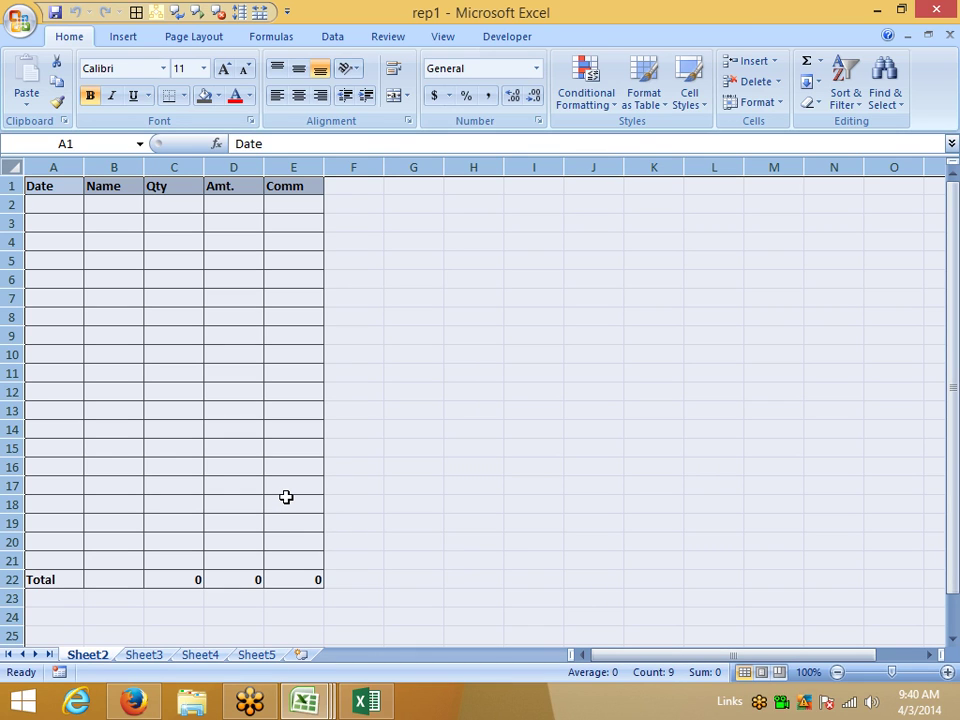
key(Down)
key(Up)
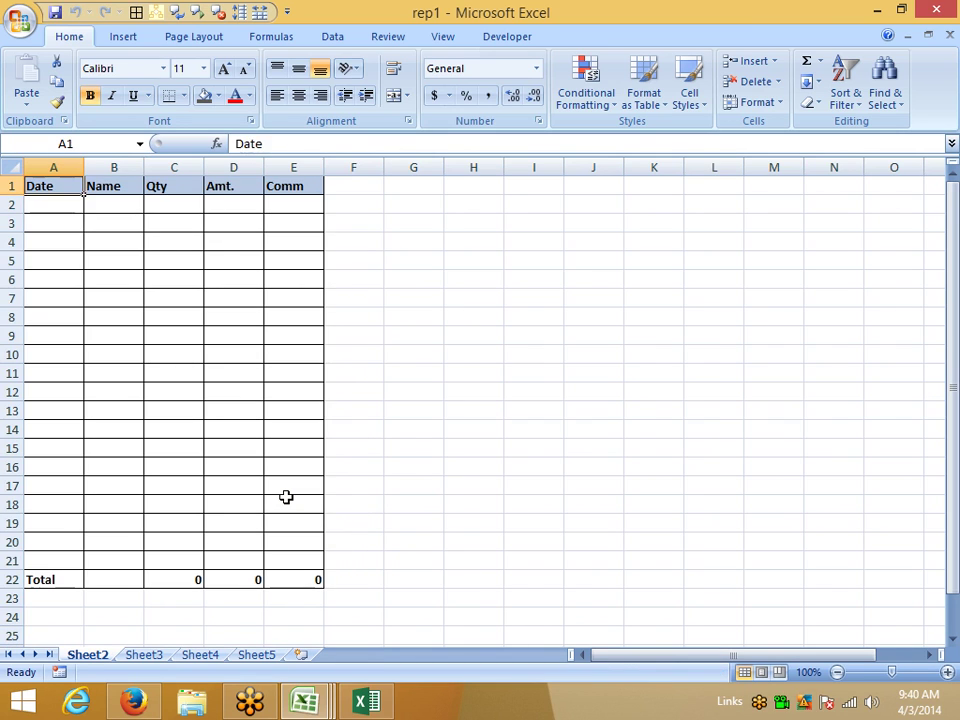
key(Right)
key(Right)
key(Right)
key(Left)
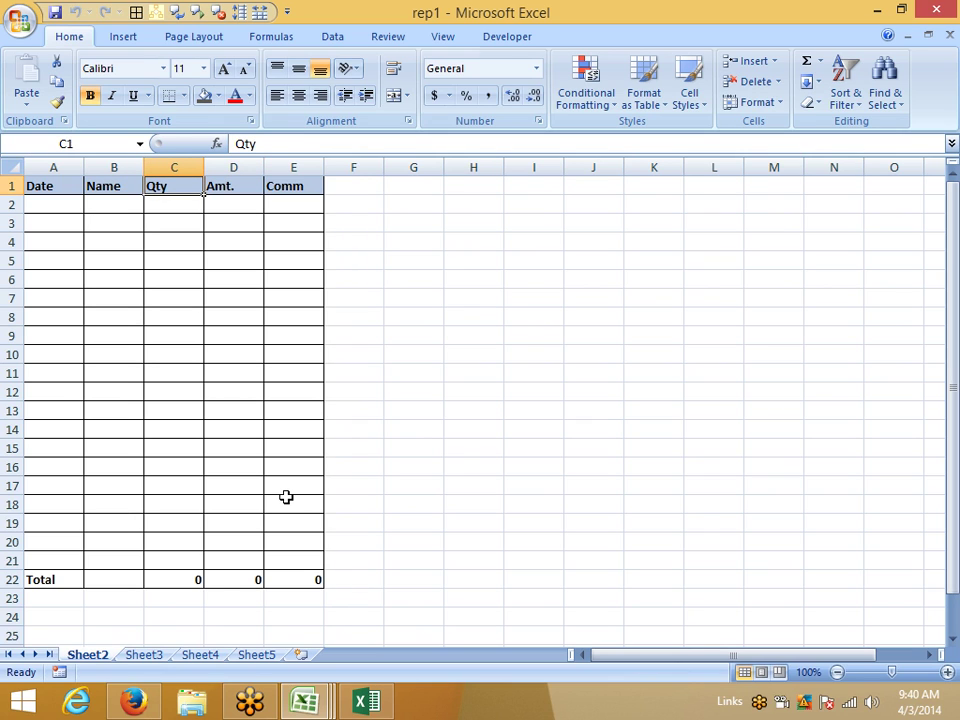
Open the Qty header in C1 for editing, cancel the edit, and move along row 1 to G1
key(F2)
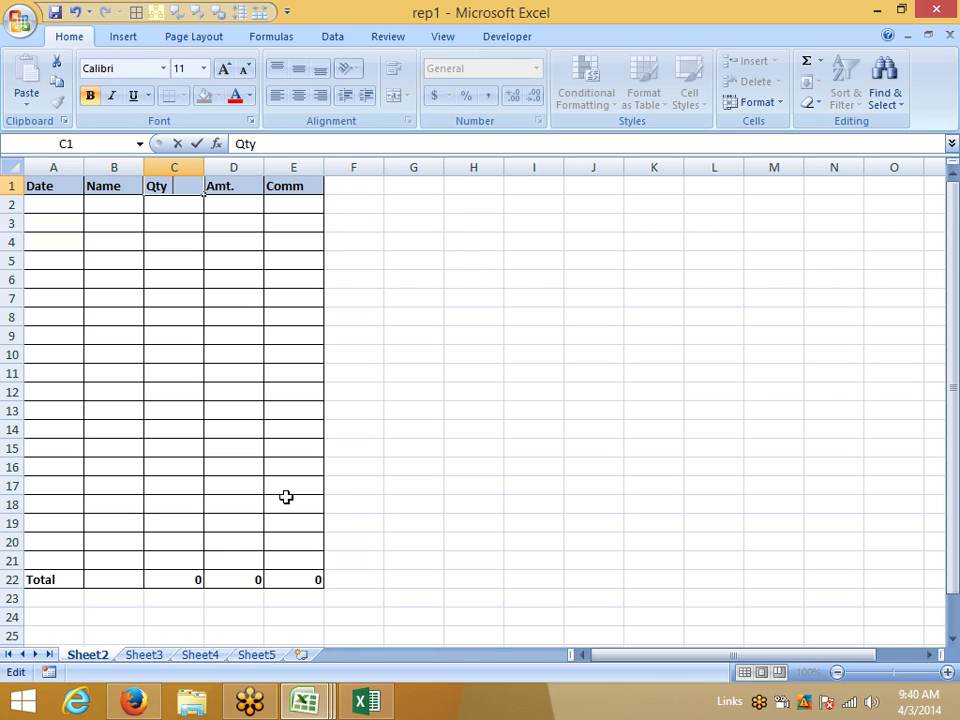
key(Escape)
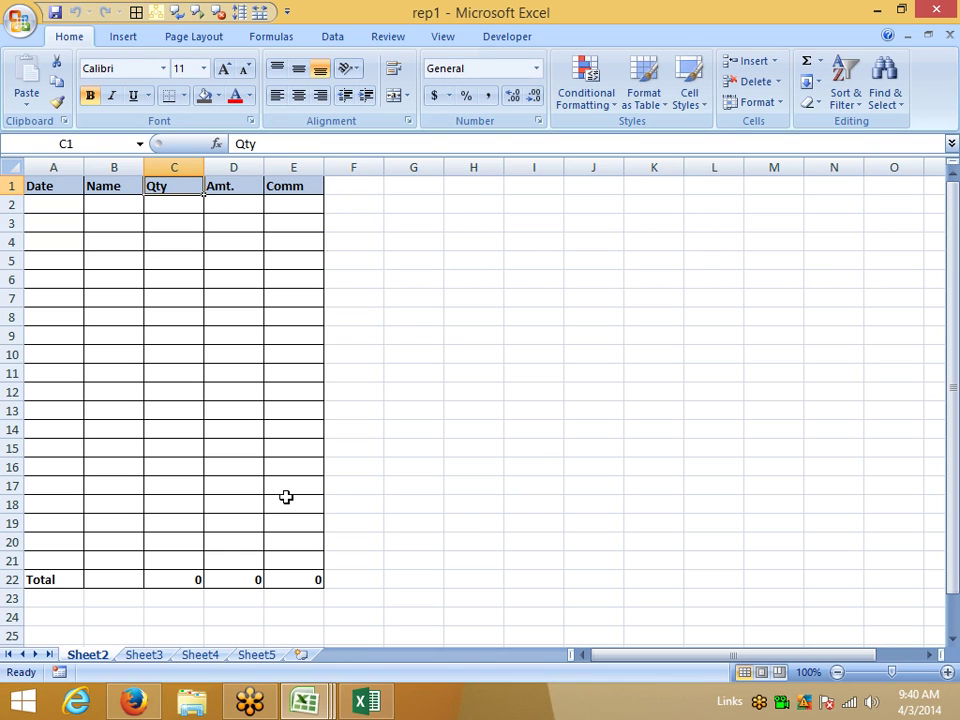
key(Right)
key(Right)
key(Right)
key(Right)
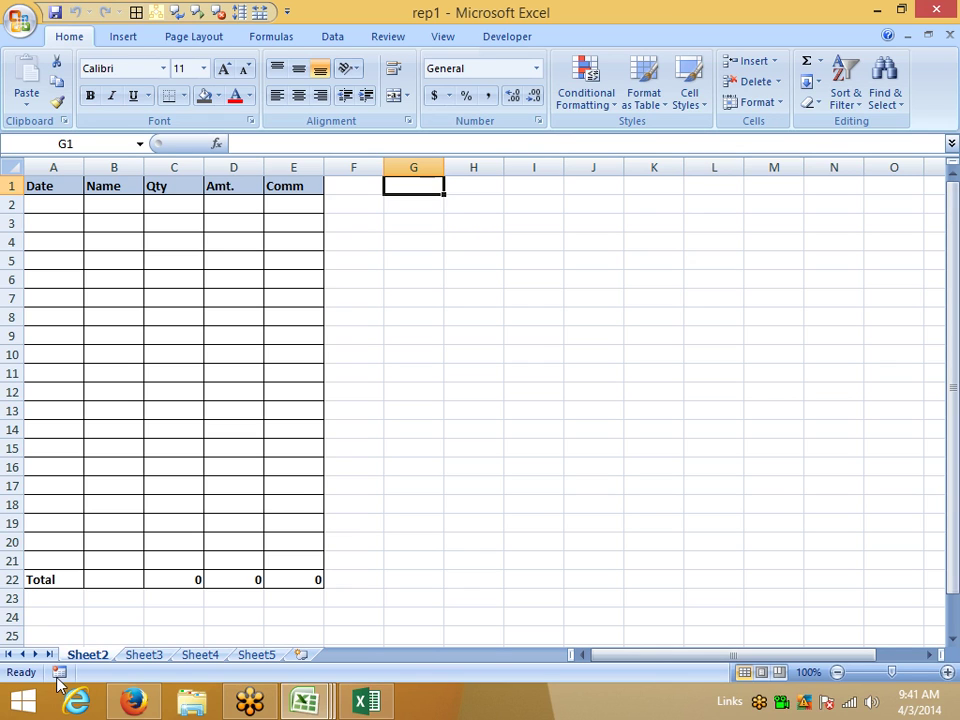
Open the Sheet2 tab name for editing, and leave it by selecting cell B24
double_click(80, 655)
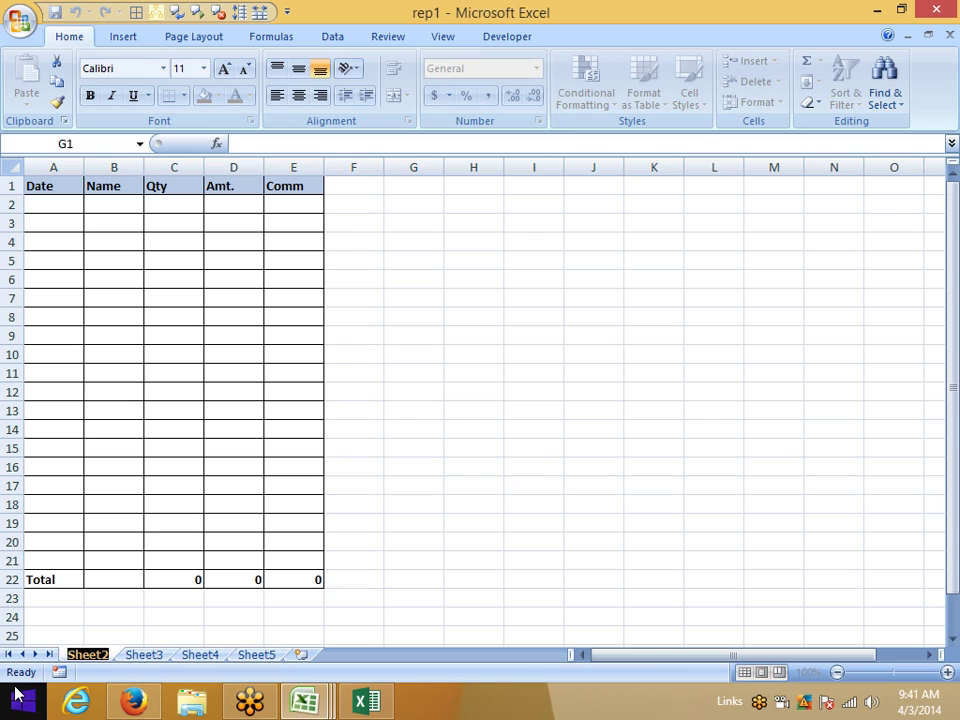
click(90, 613)
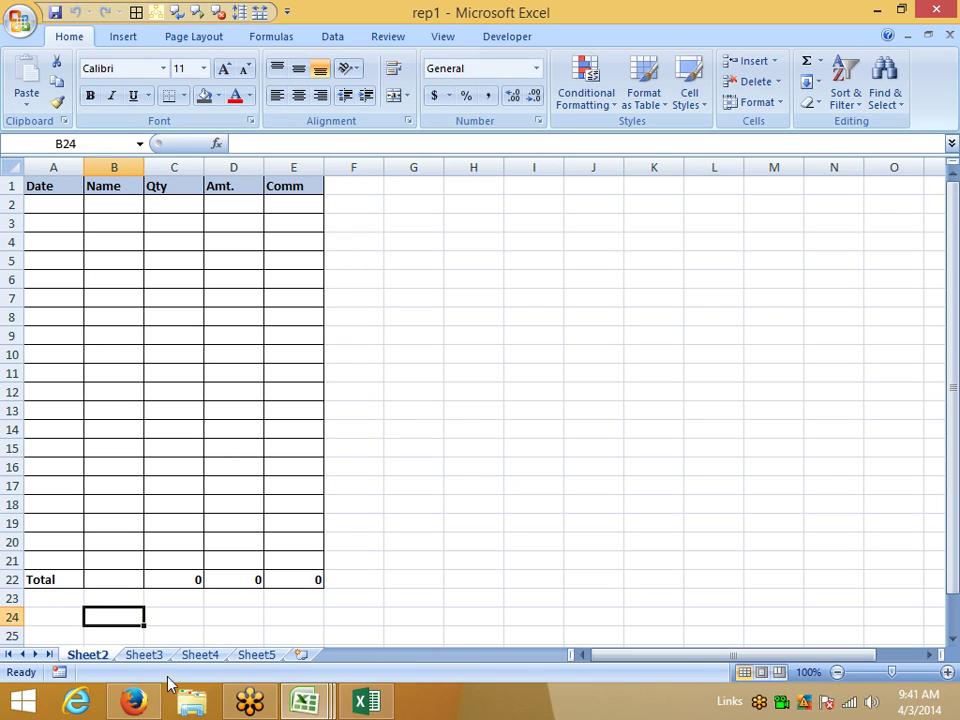
Insert the Time Card template from Spreadsheet Solutions before Sheet2 and look through the new sheet
right_click(95, 653)
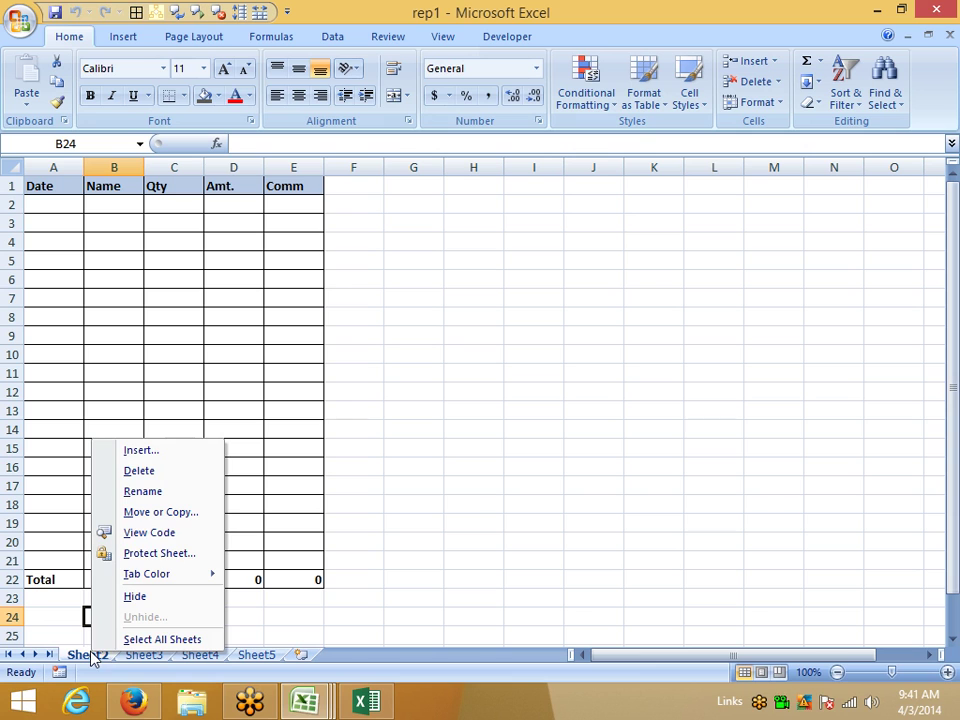
click(139, 452)
drag(217, 298, 349, 244)
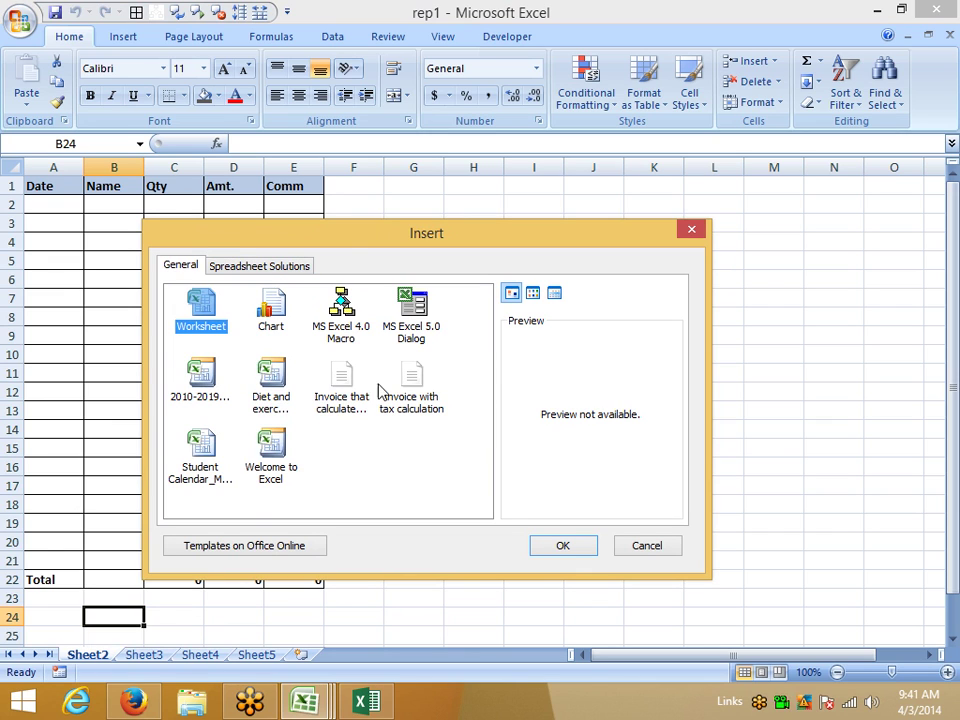
click(268, 268)
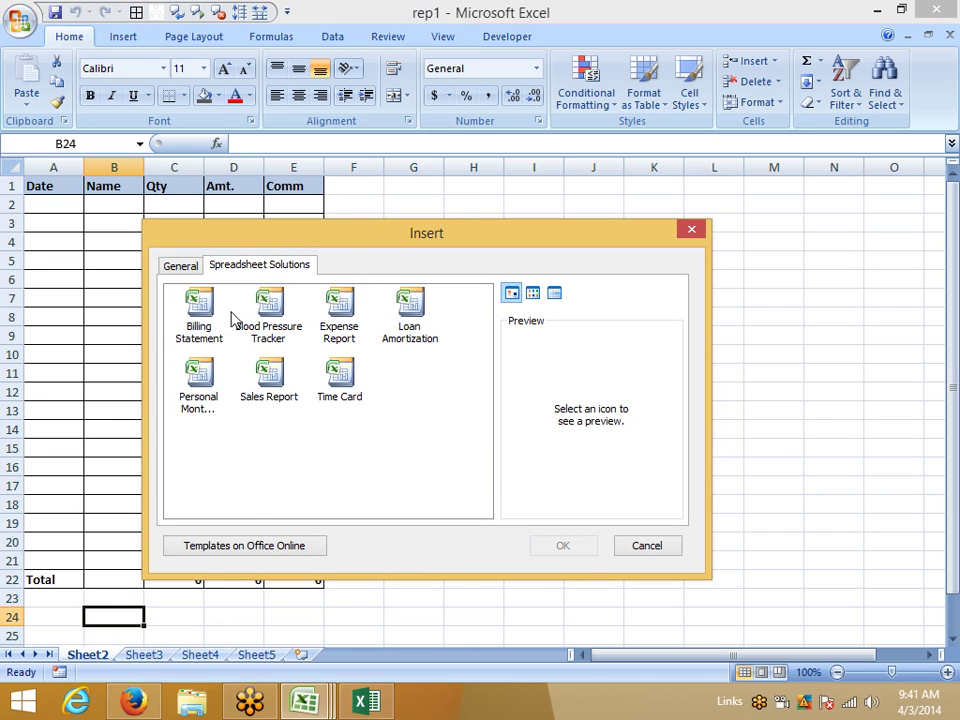
click(340, 390)
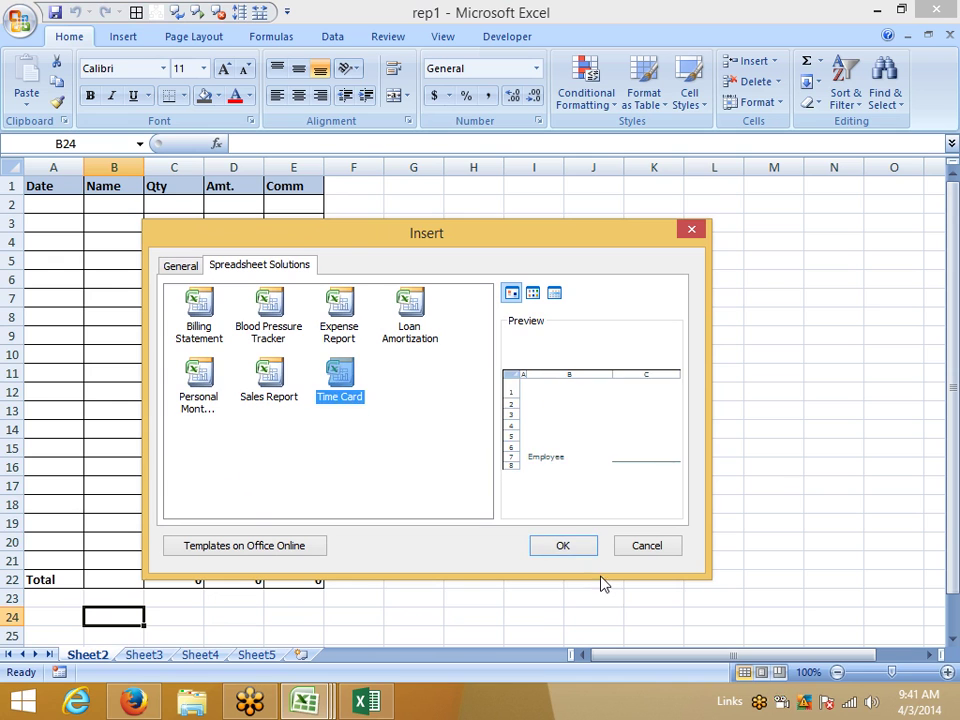
click(562, 545)
scroll(521, 546, down, 8)
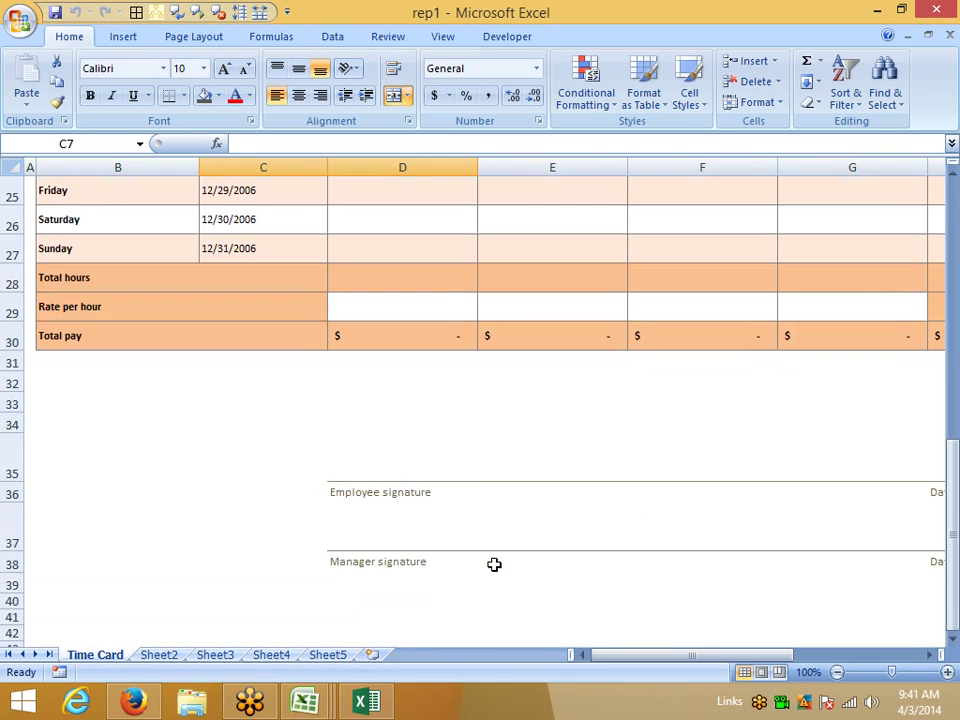
scroll(495, 564, up, 8)
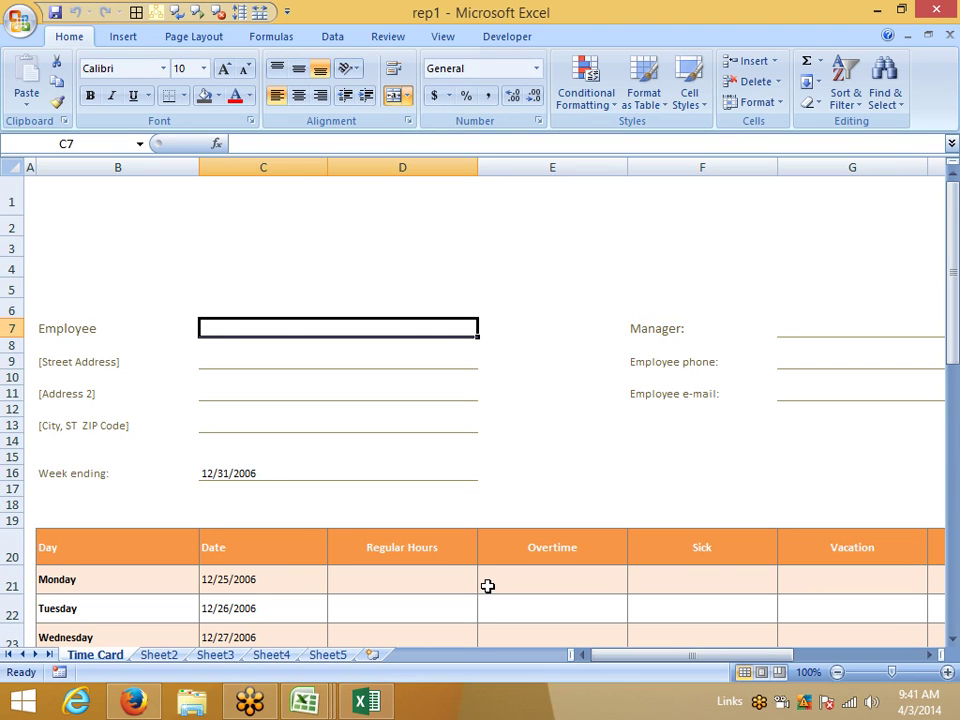
Insert the Sales Report template before the Time Card sheet and look through its Source Data rows
right_click(120, 657)
click(162, 454)
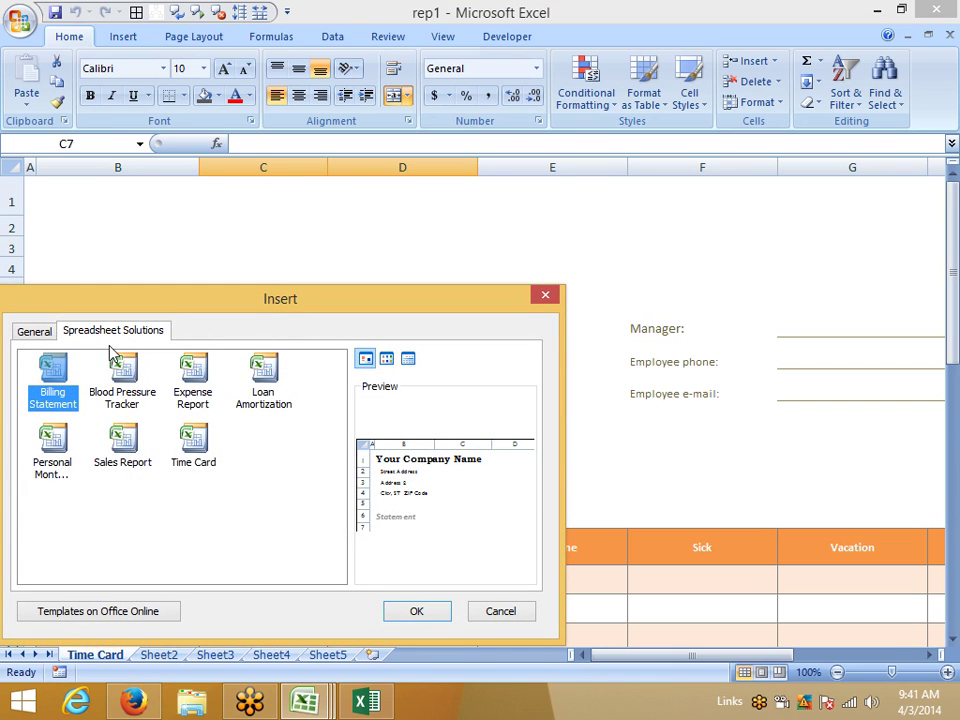
click(106, 449)
click(435, 612)
scroll(405, 600, down, 1)
scroll(405, 600, down, 9)
scroll(405, 600, down, 15)
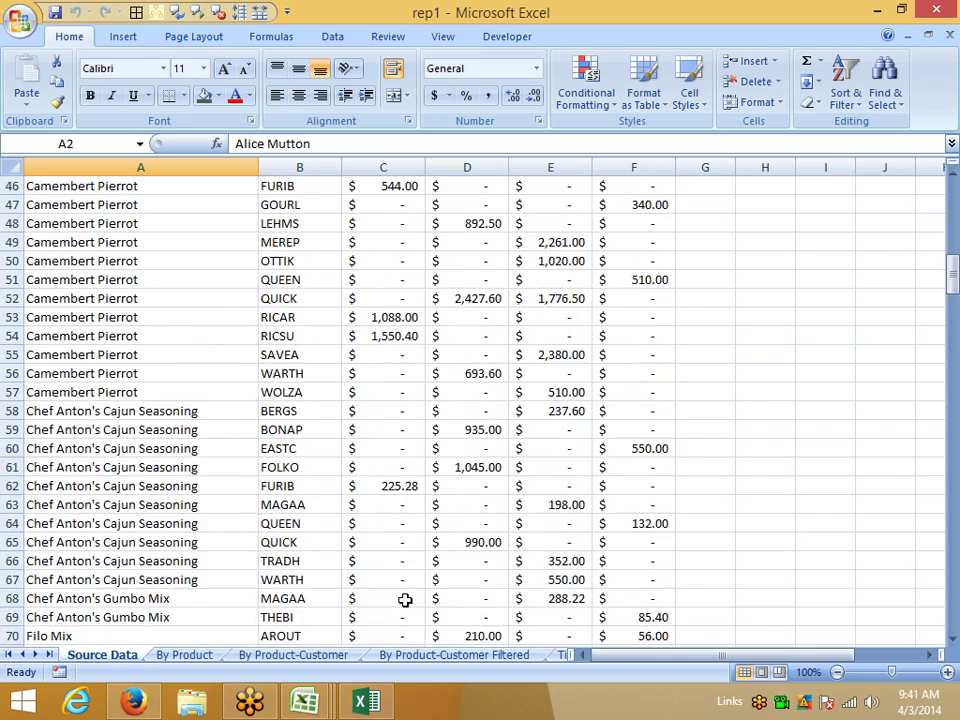
scroll(403, 600, up, 10)
scroll(399, 598, up, 15)
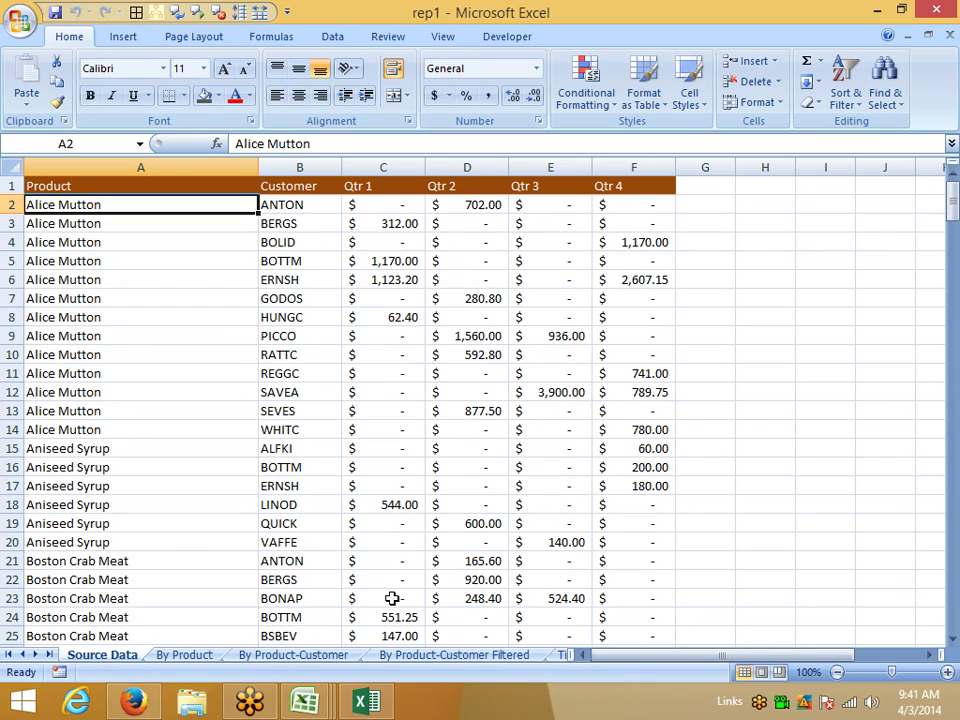
View the By Product, By Product-Customer and By Product-Customer Filtered sheets, and return to the Time Card sheet
click(200, 656)
click(330, 655)
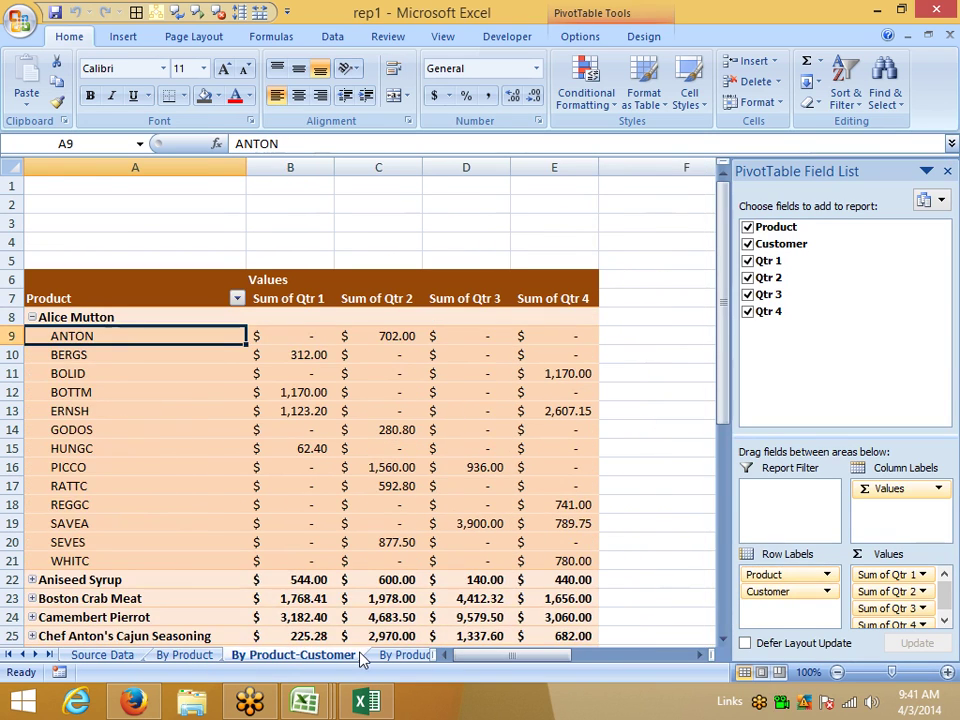
click(395, 656)
click(410, 658)
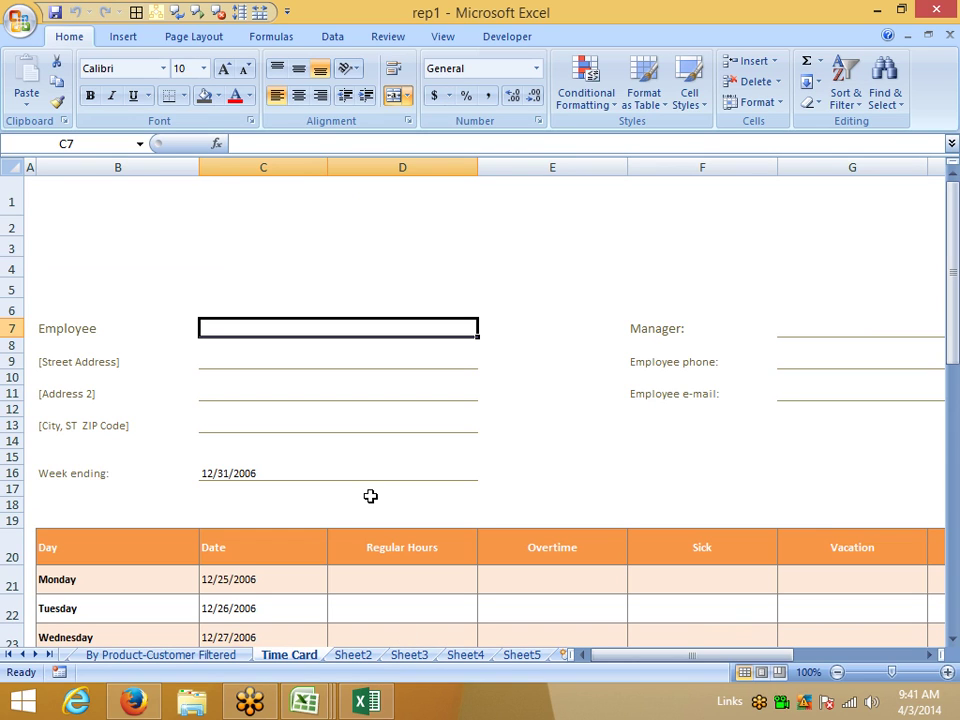
Turn on Extend Selection mode from the Employee field in C7 on the Time Card sheet
key(F8)
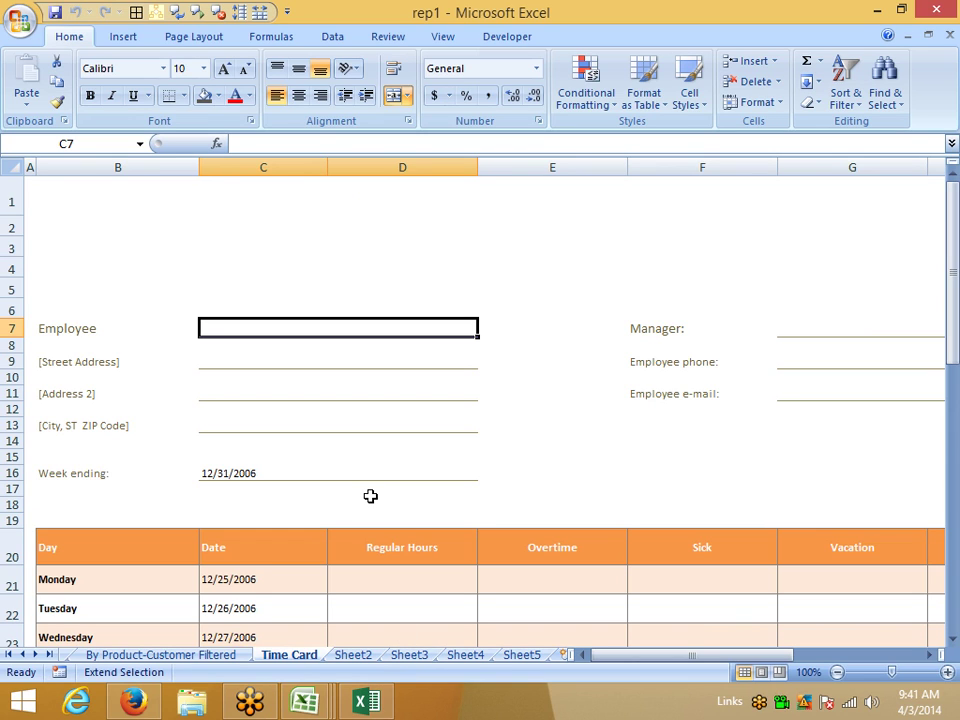